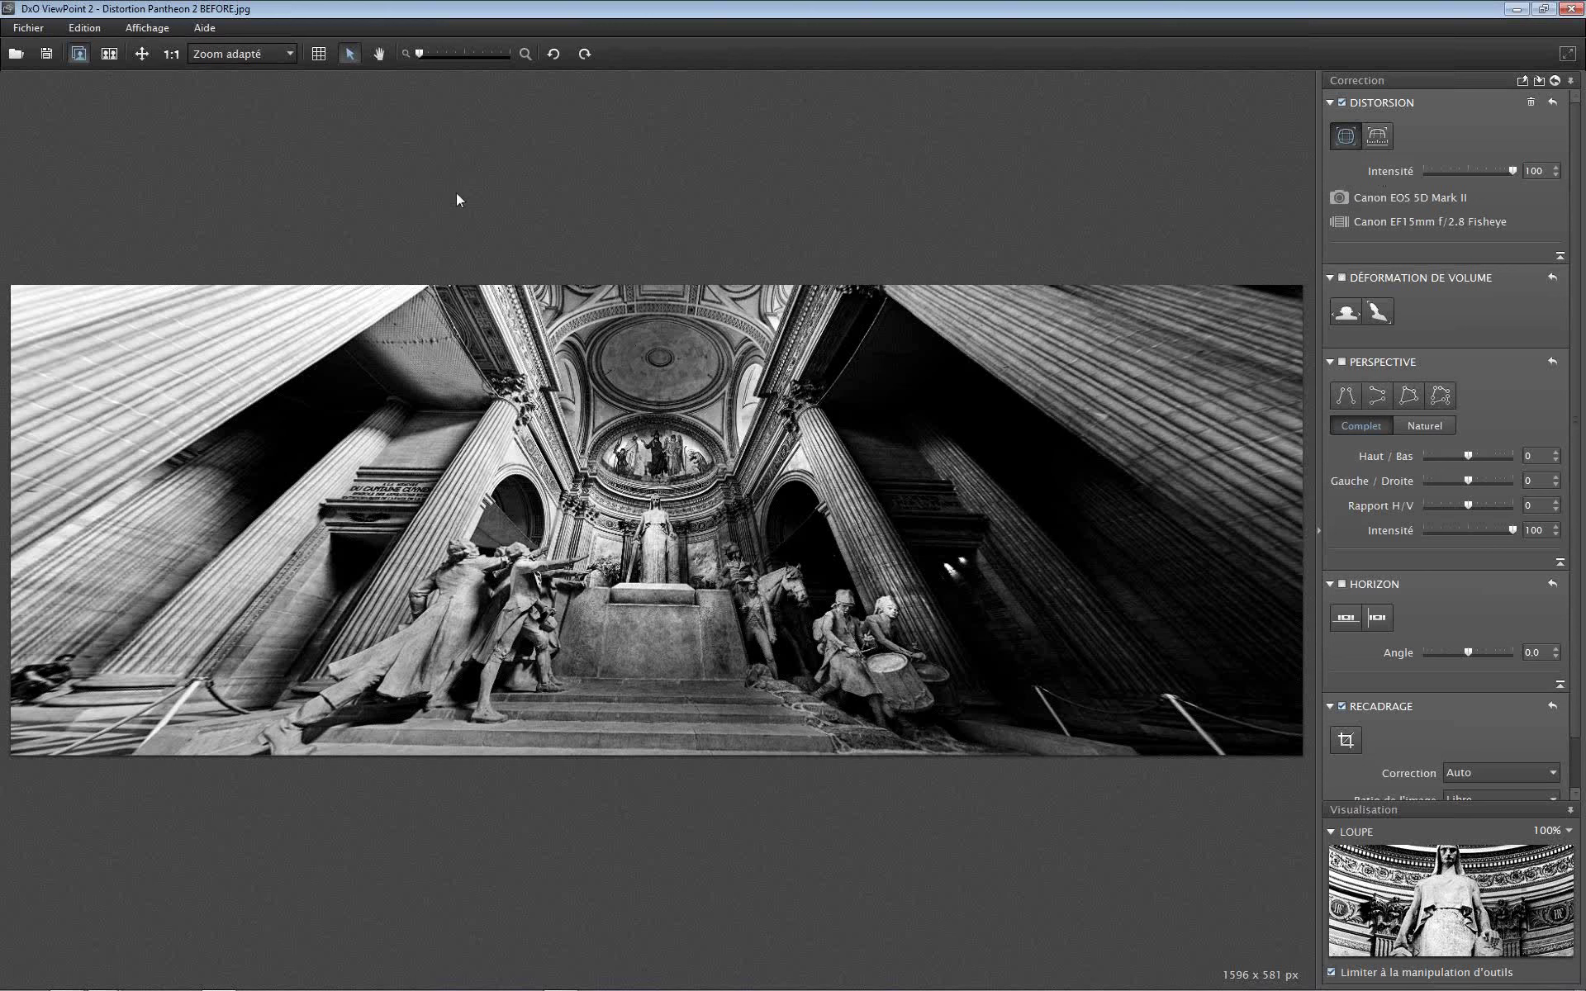
# Close the Pantheon image without saving its changes and open the red-and-white half-timbered house photo
pyautogui.click(28, 27)
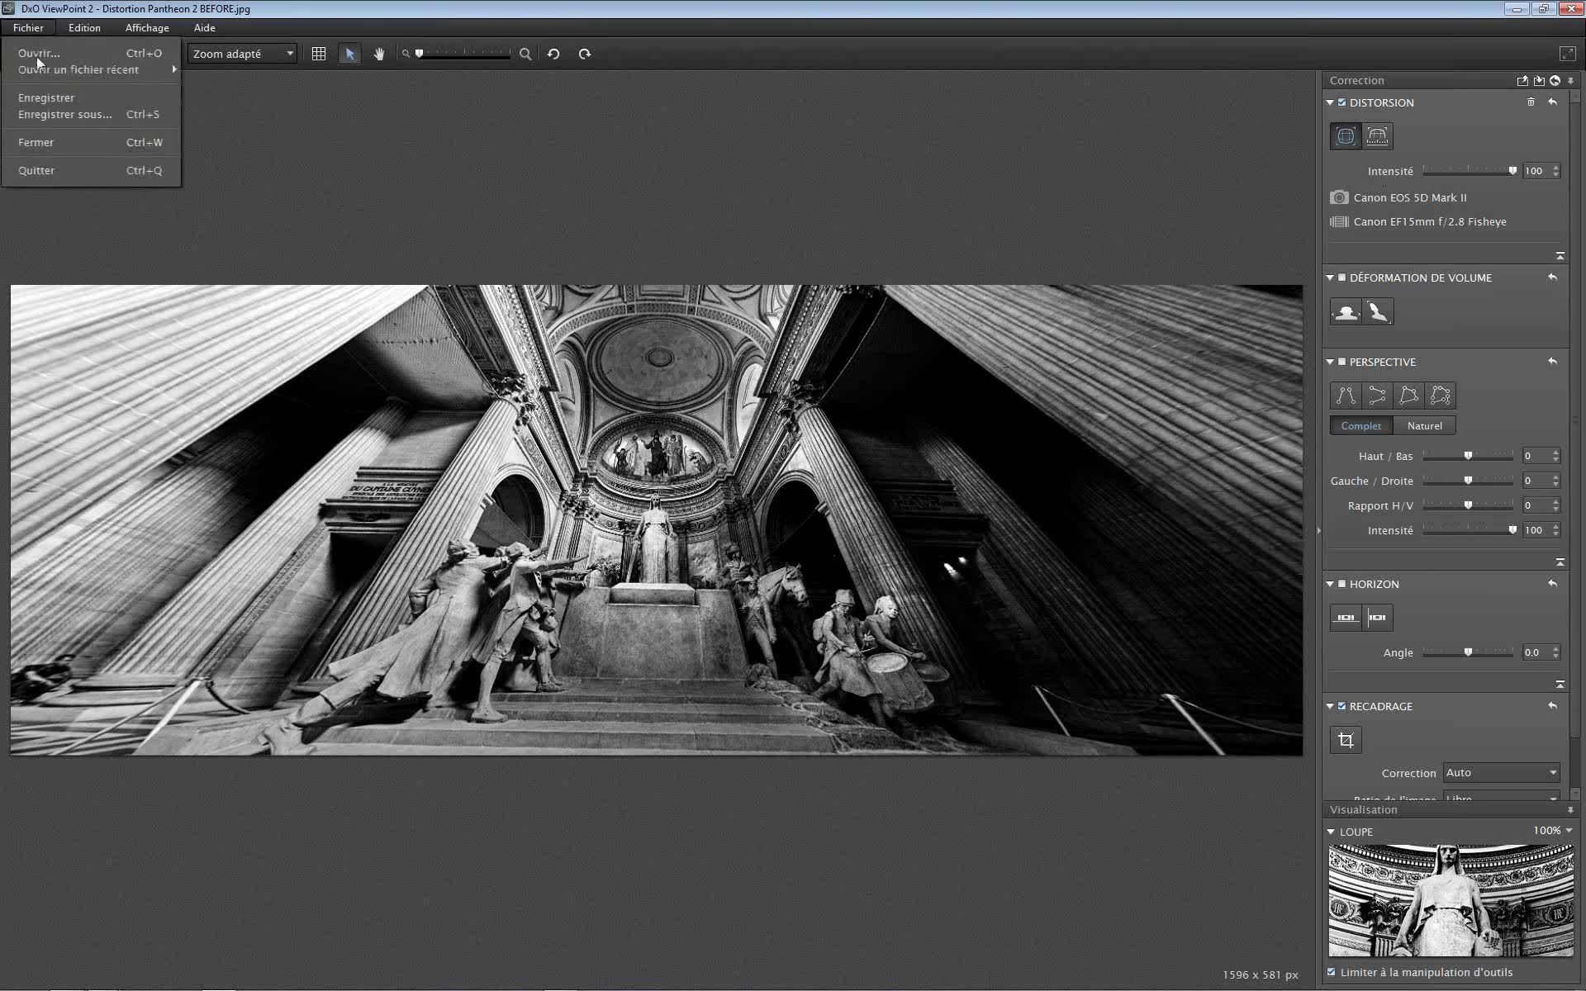
pyautogui.click(44, 142)
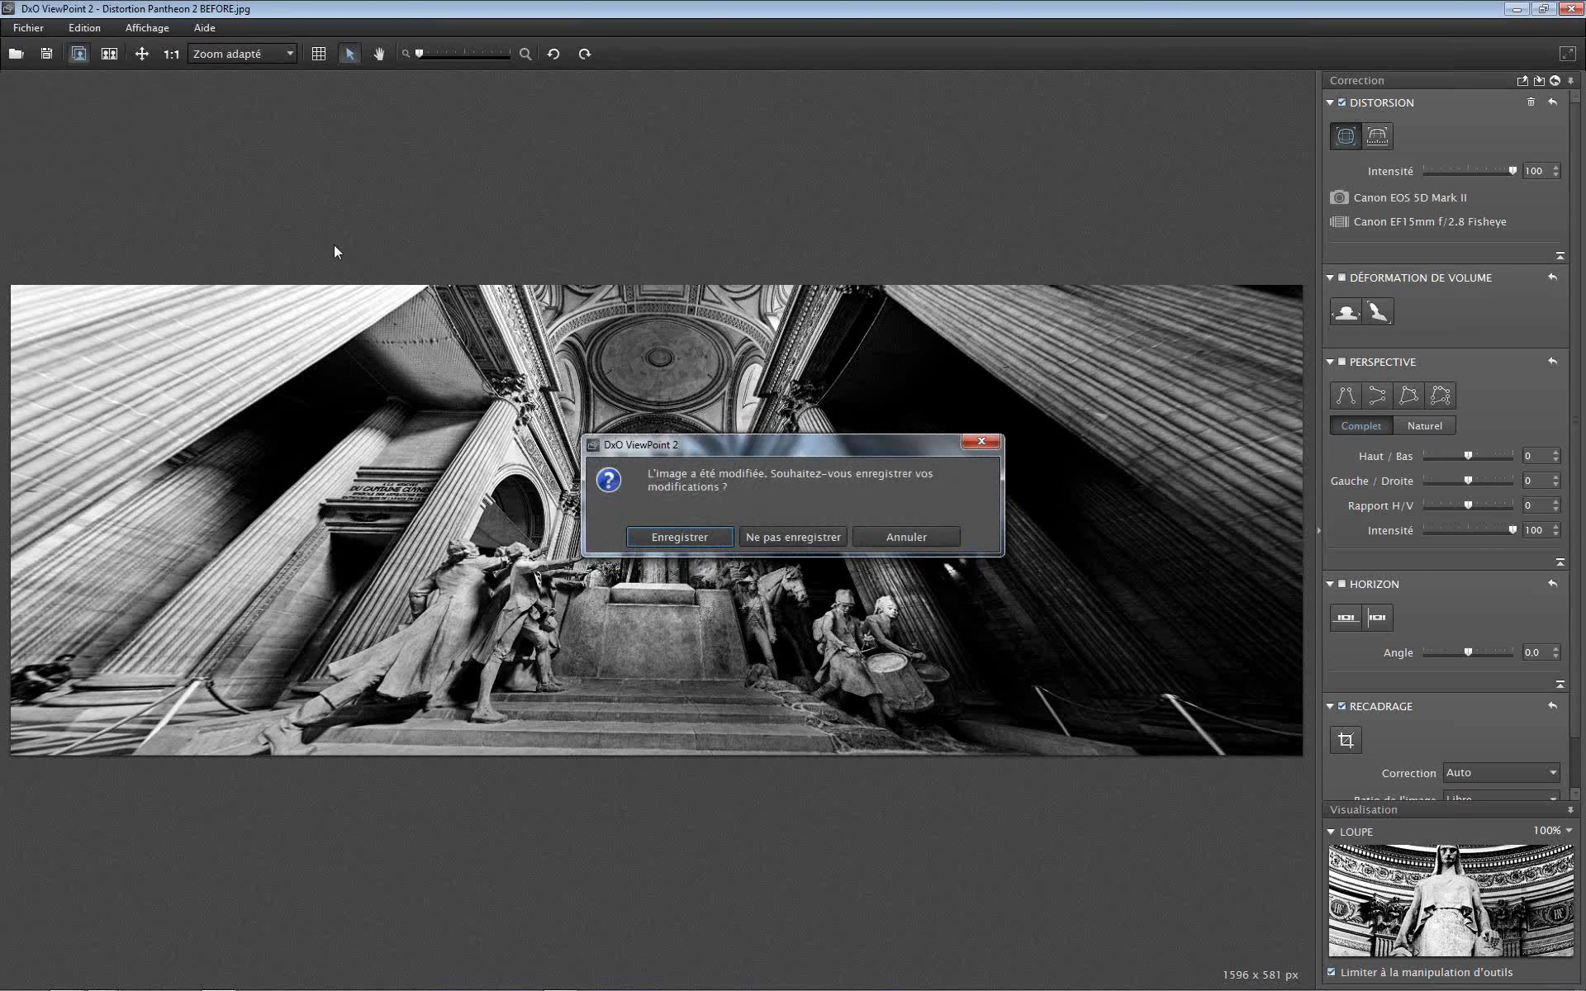
pyautogui.click(793, 536)
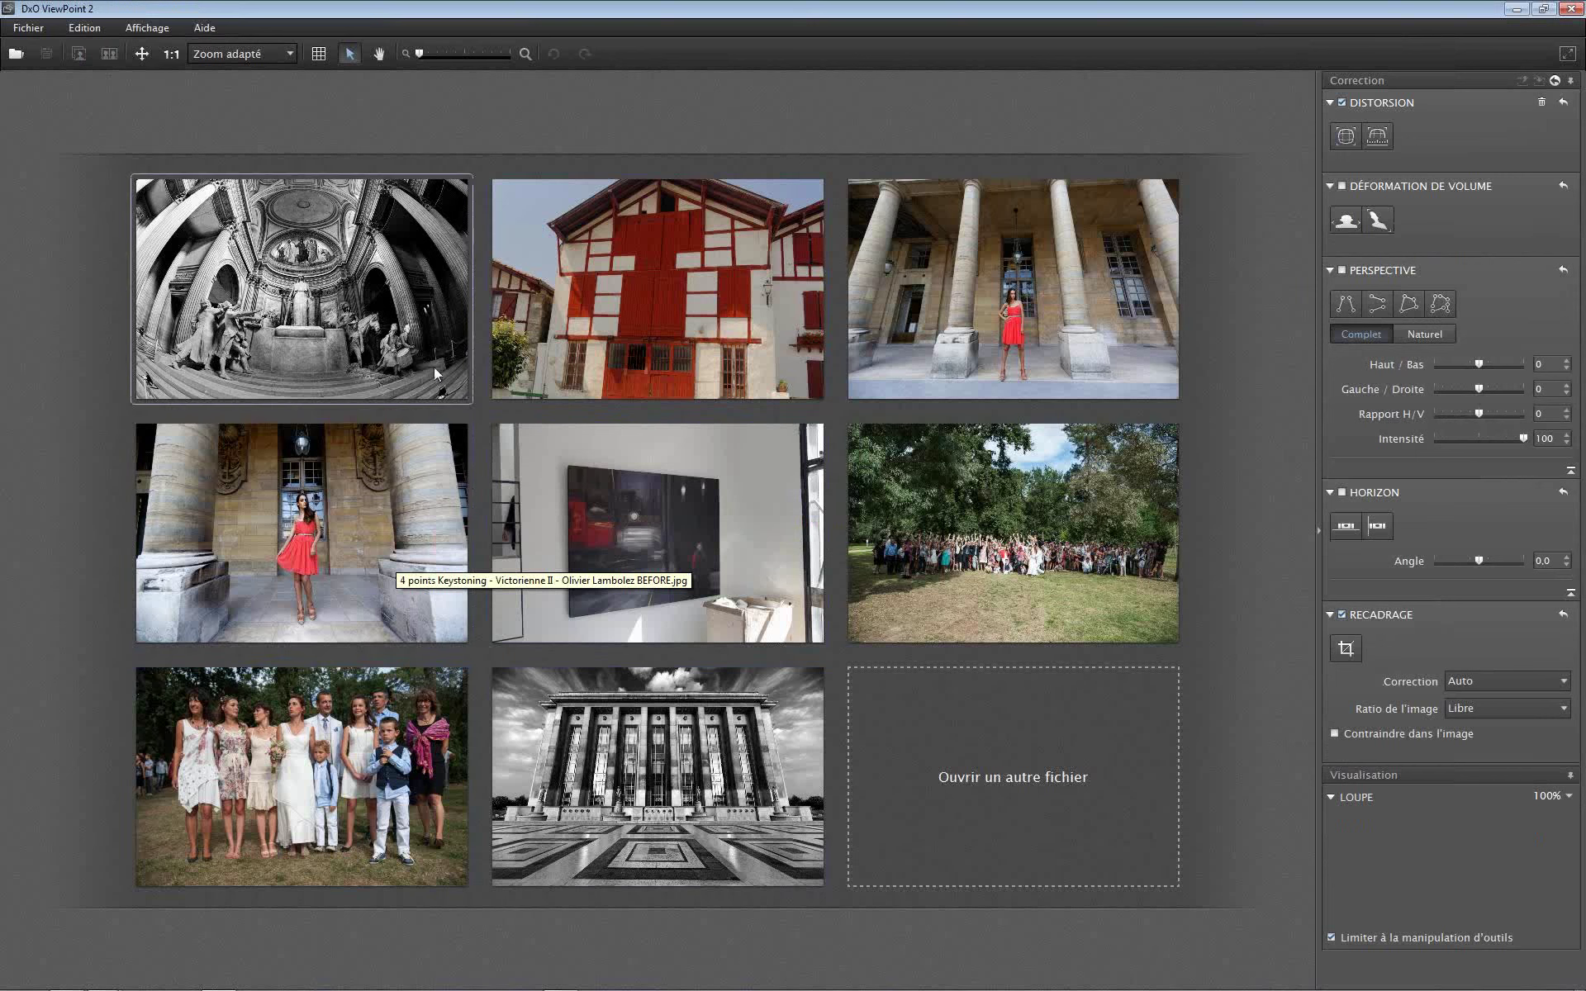
pyautogui.doubleClick(686, 296)
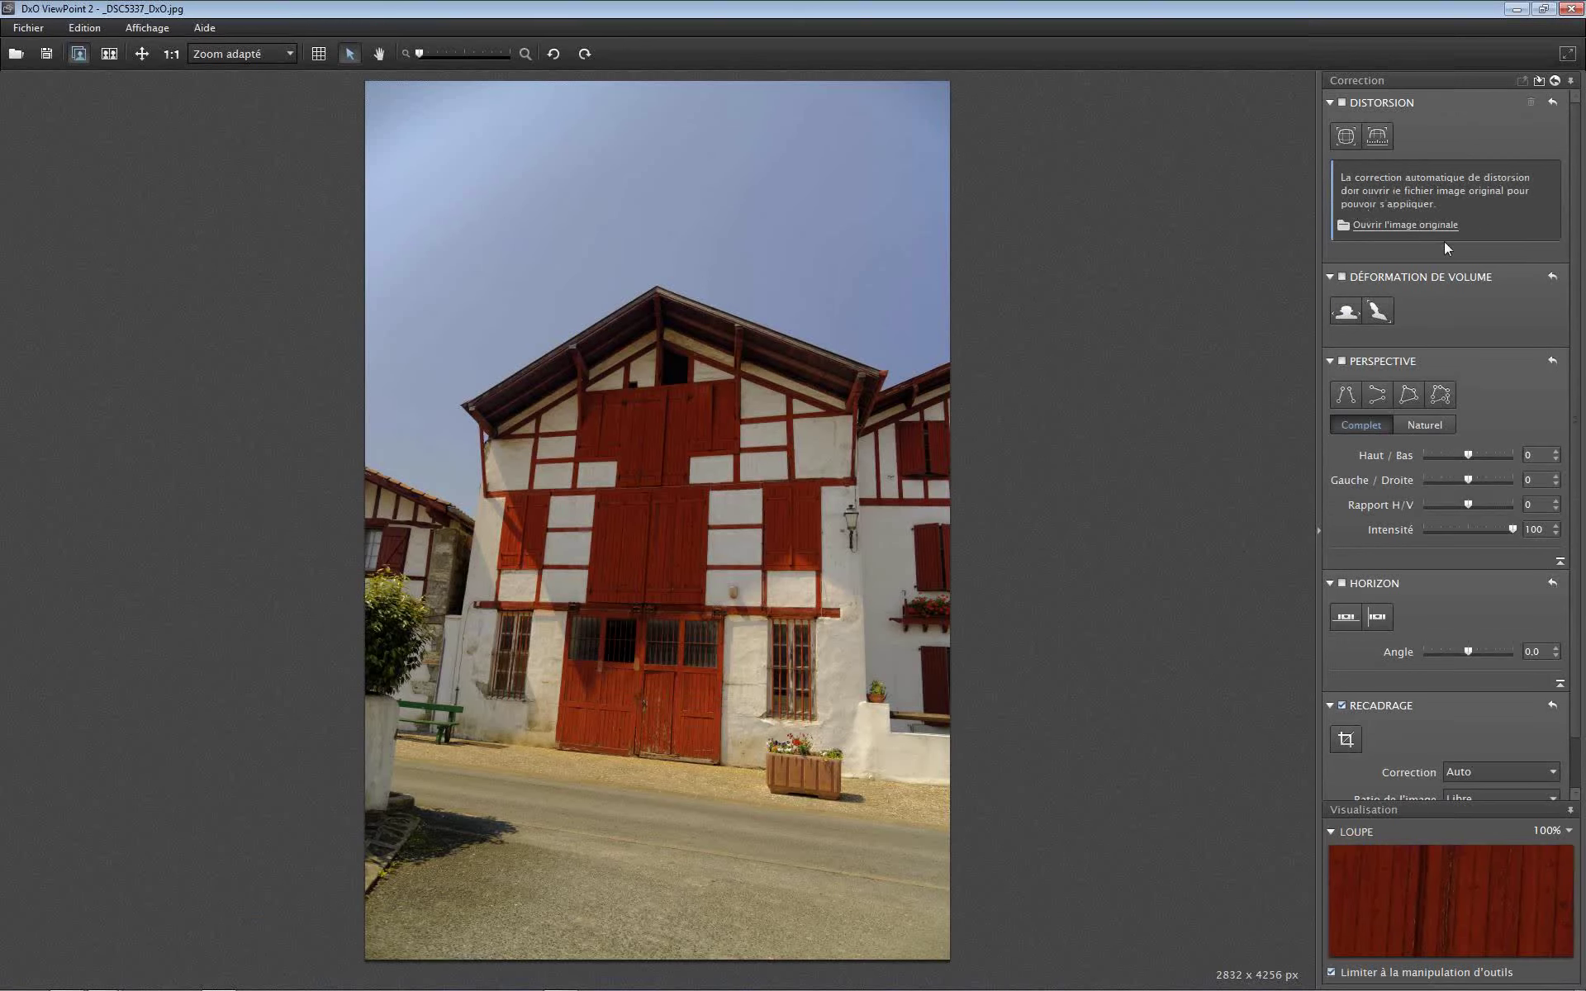
# Start loading the original image for automatic distortion correction and browse to Documents > Photo > DxO > 00 - NEF pour tests et tutos
pyautogui.click(1398, 230)
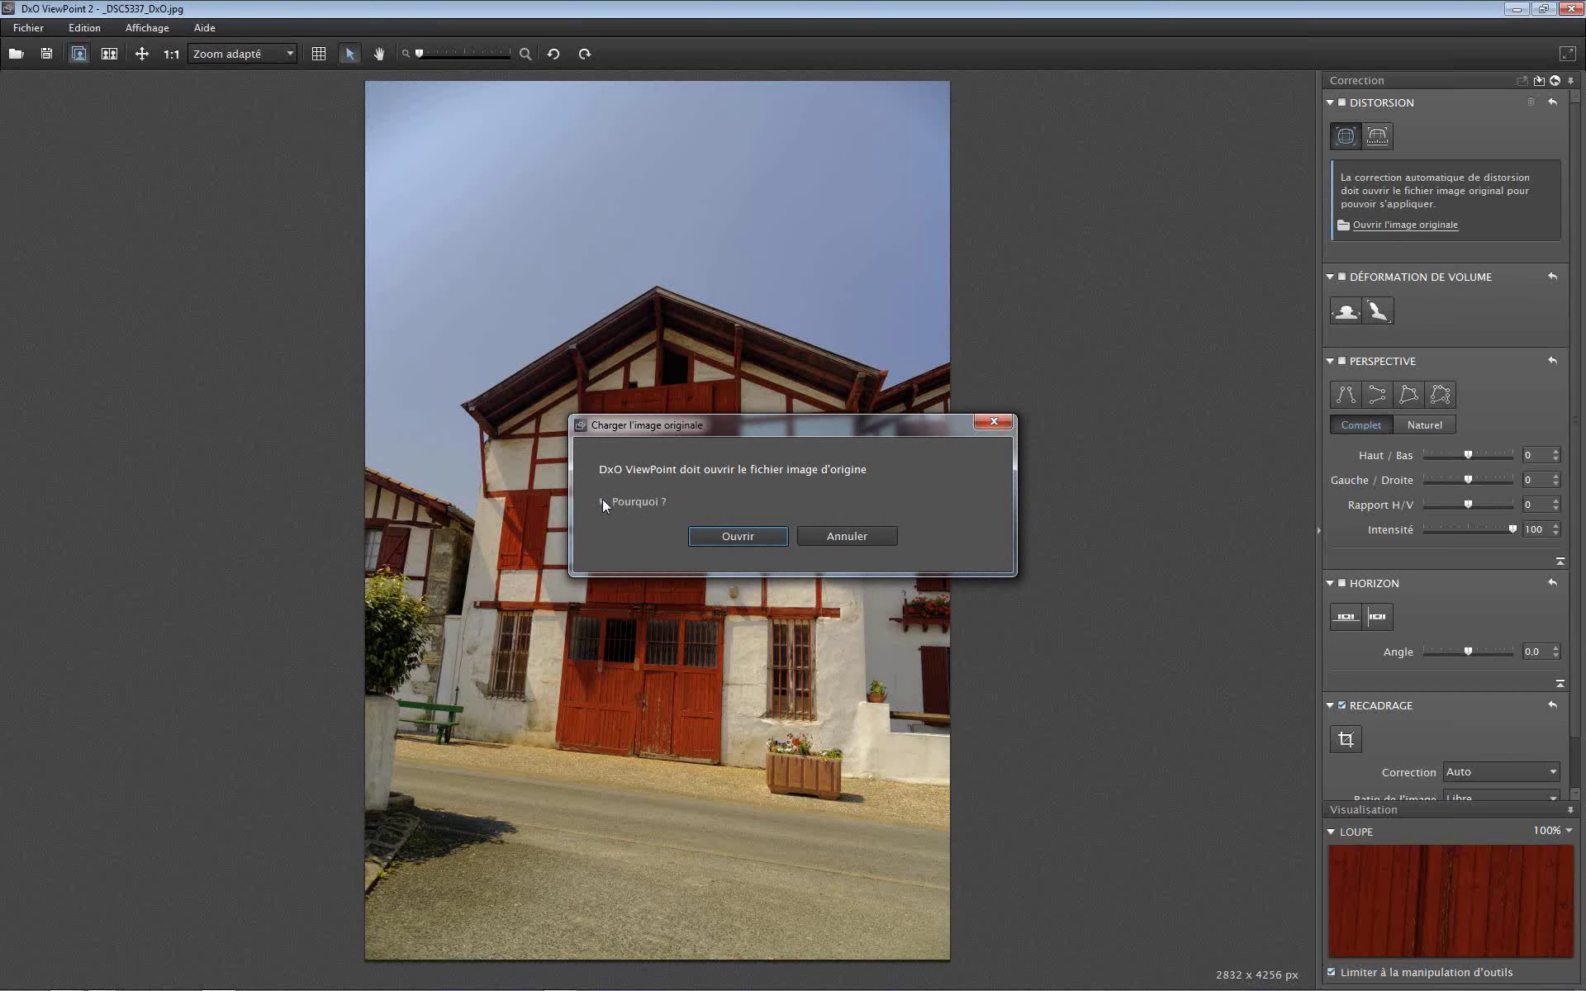
pyautogui.click(604, 502)
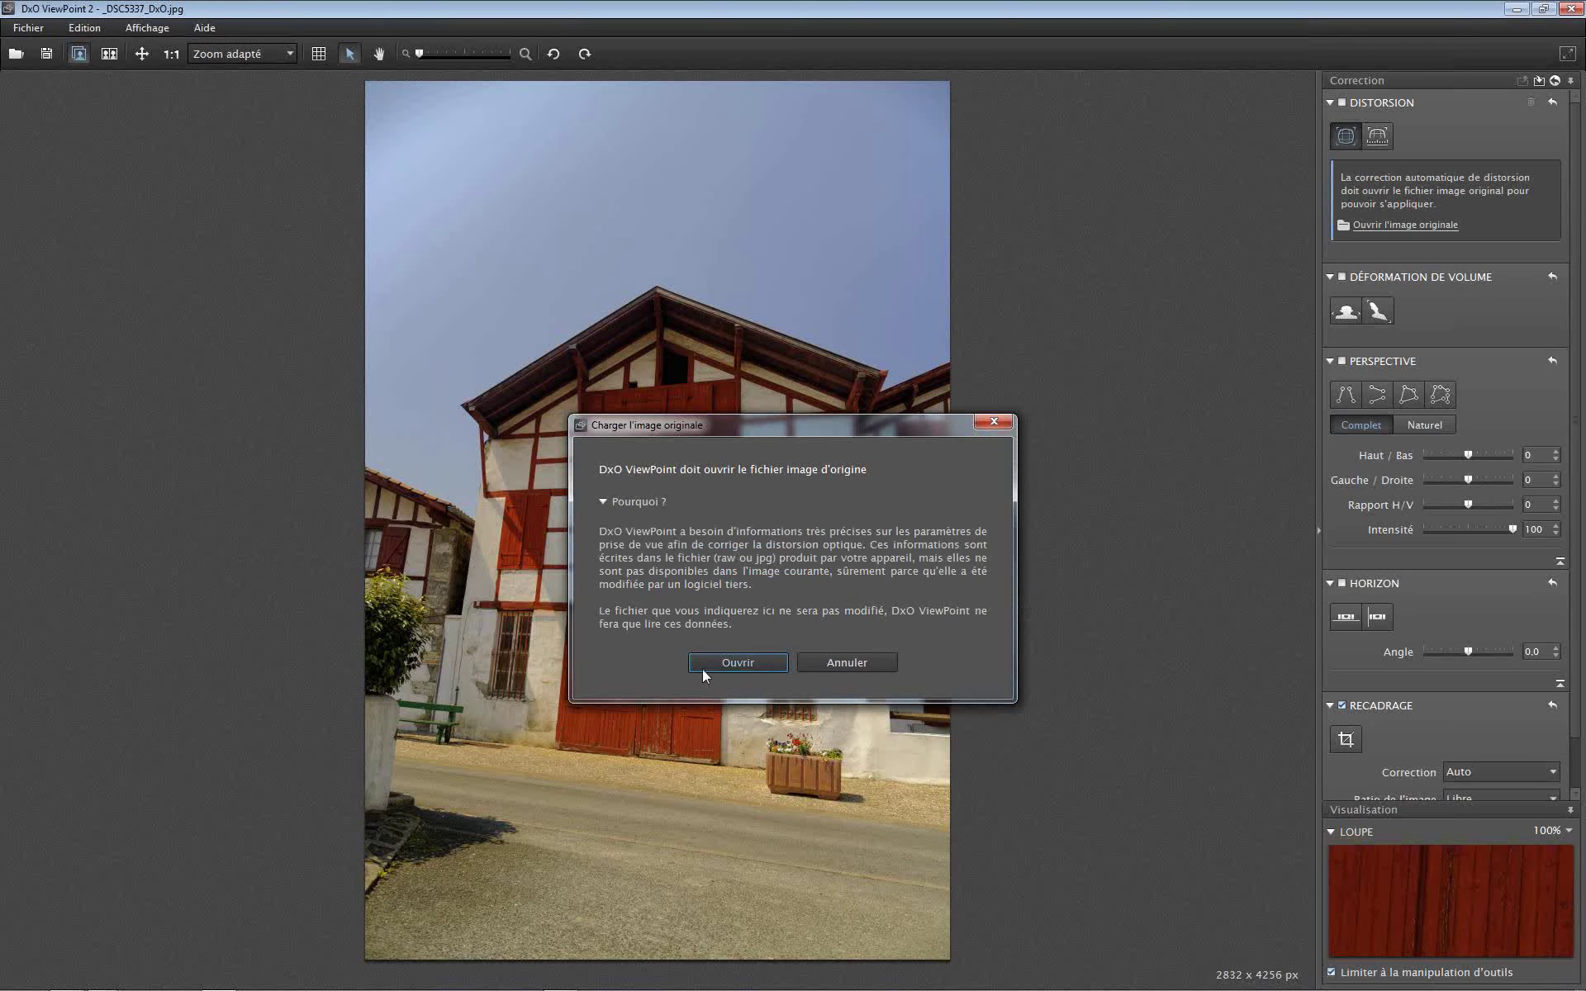
pyautogui.click(751, 663)
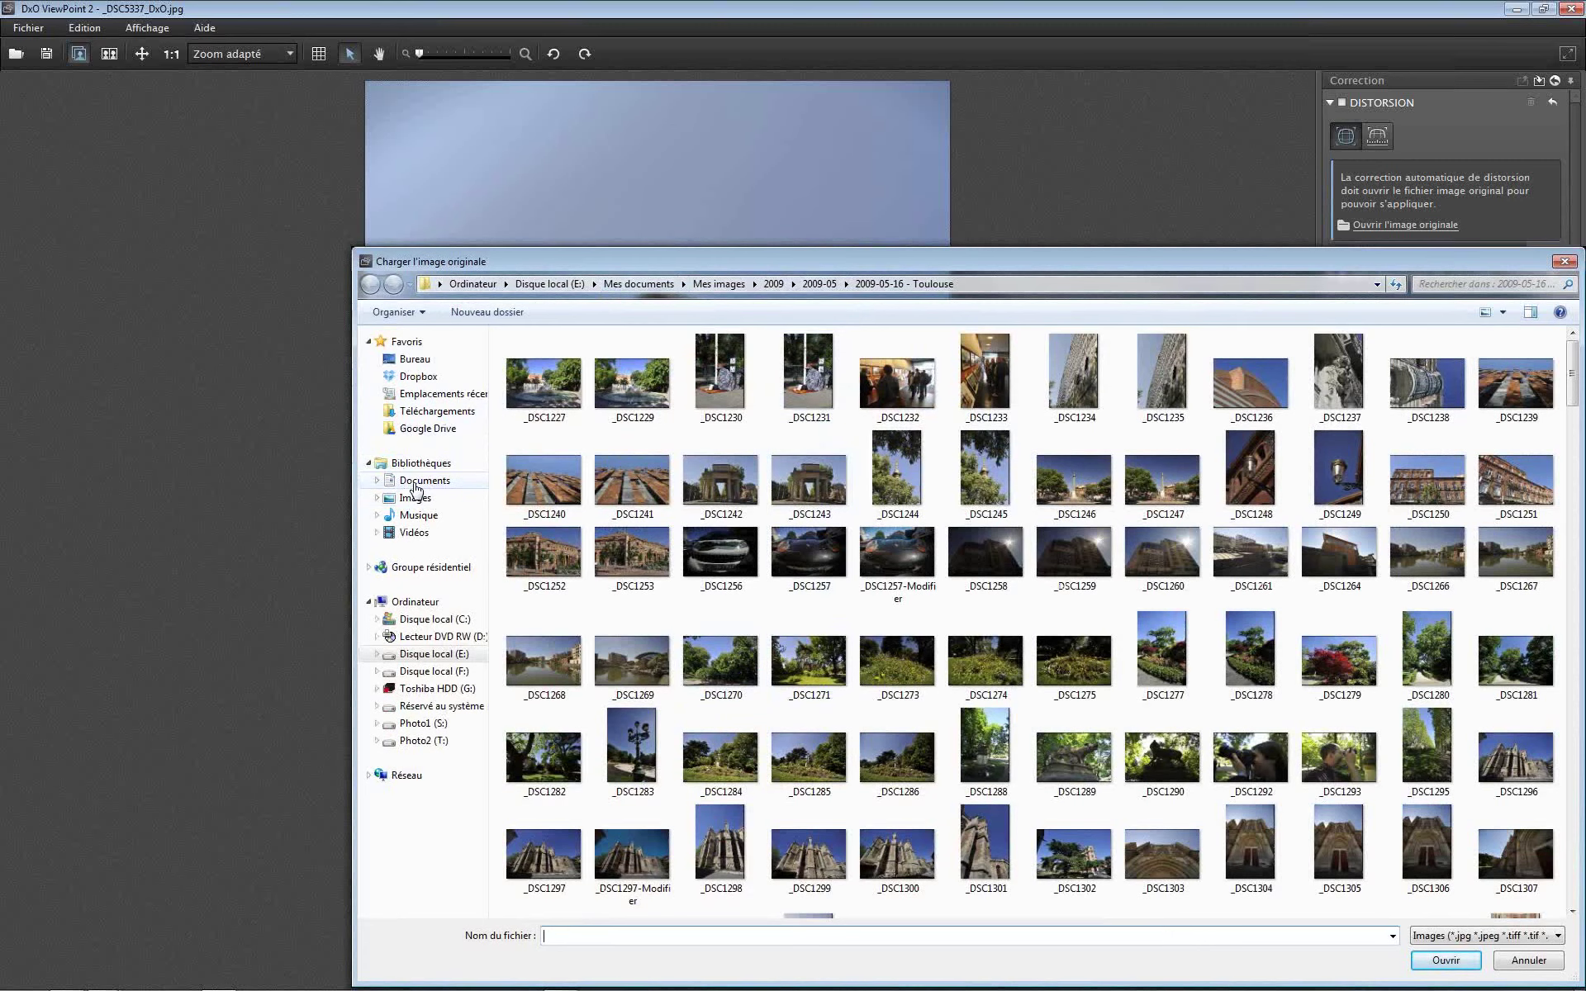
pyautogui.click(419, 484)
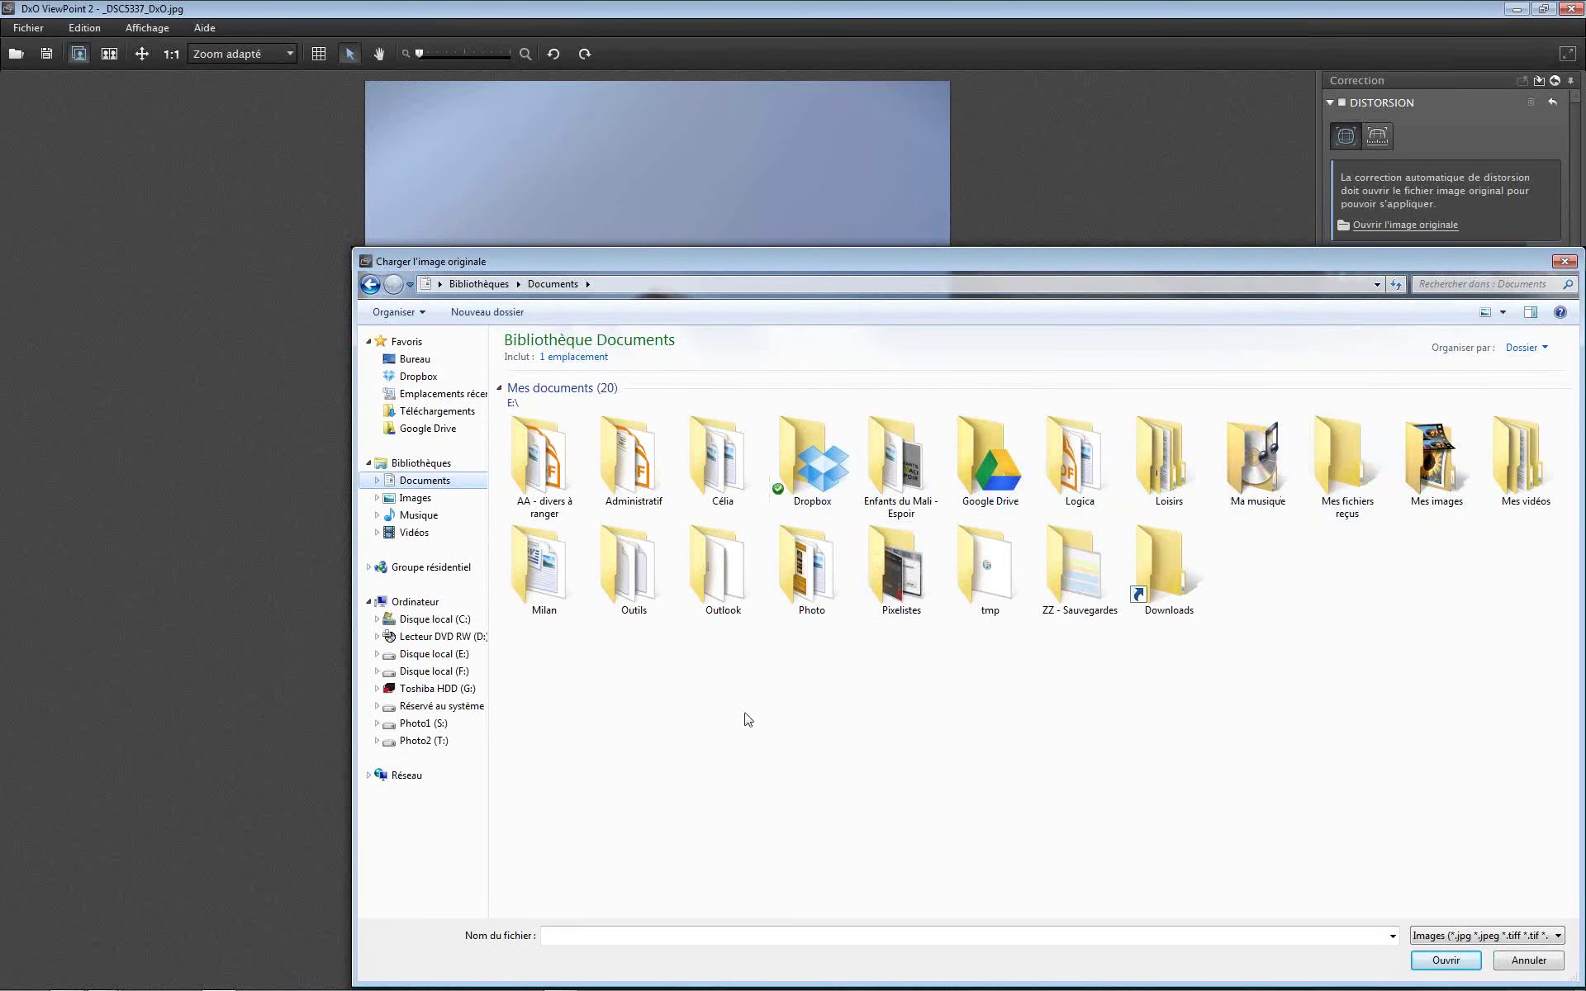
pyautogui.doubleClick(845, 560)
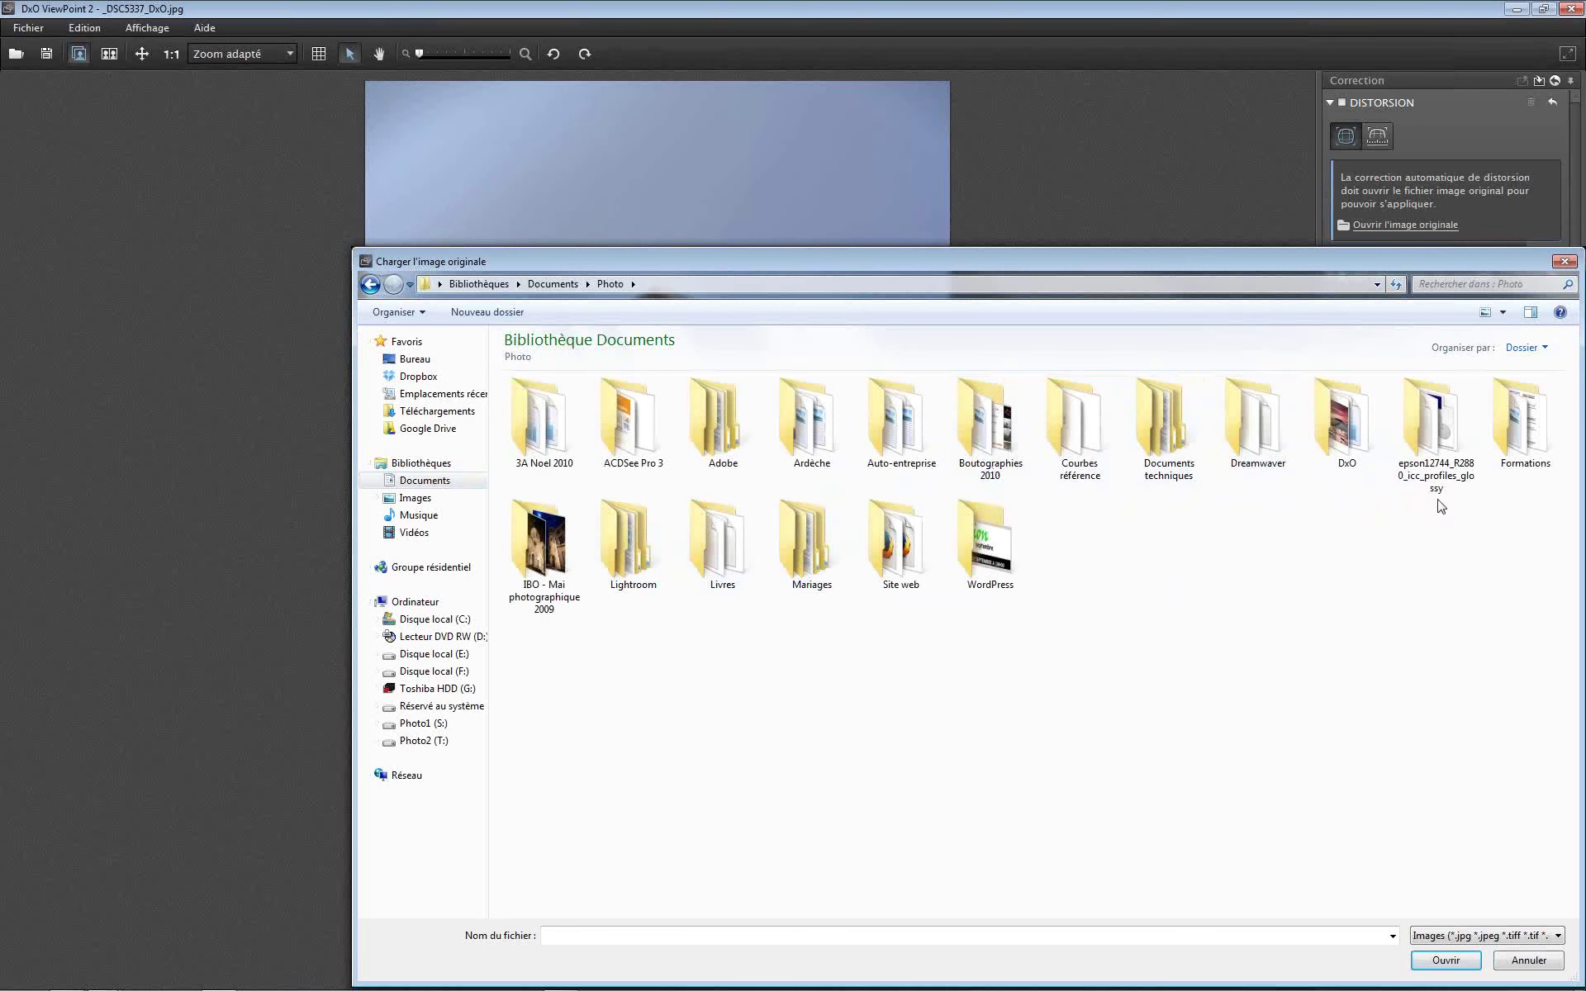
pyautogui.doubleClick(1365, 441)
pyautogui.doubleClick(546, 425)
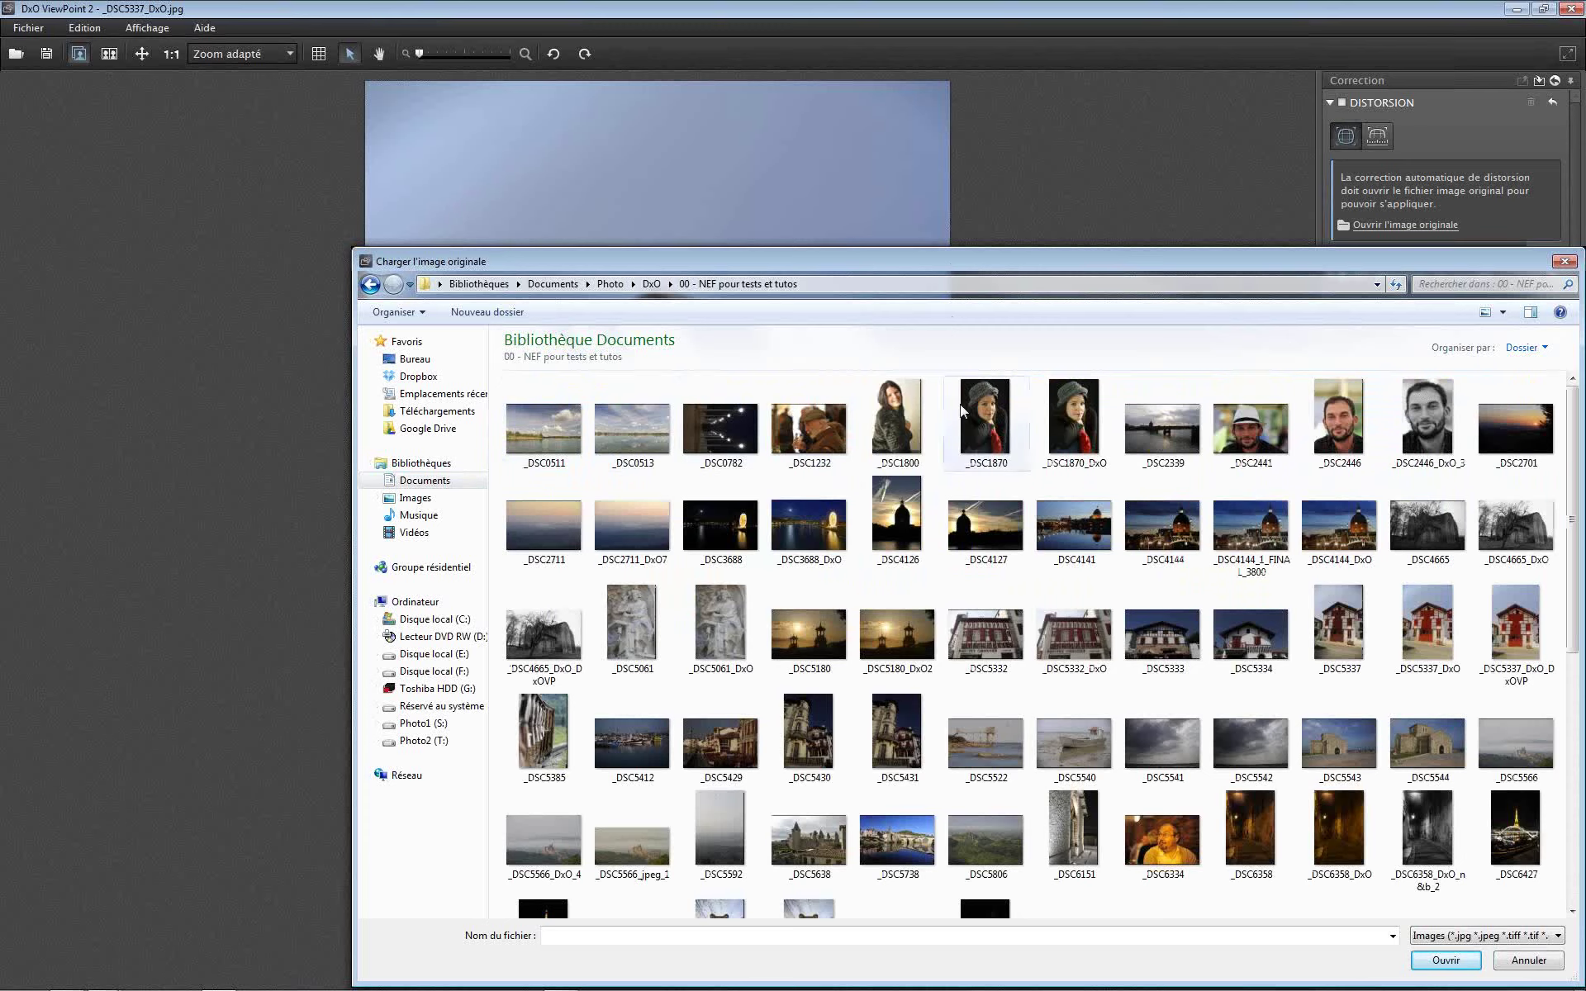
# Load _DSC5337 as the original image and accept the Nikon D700 + AF-S NIKKOR 24-120mm f/4G ED VR optics module
pyautogui.scroll(-5, 1113, 654)
pyautogui.scroll(5, 1113, 655)
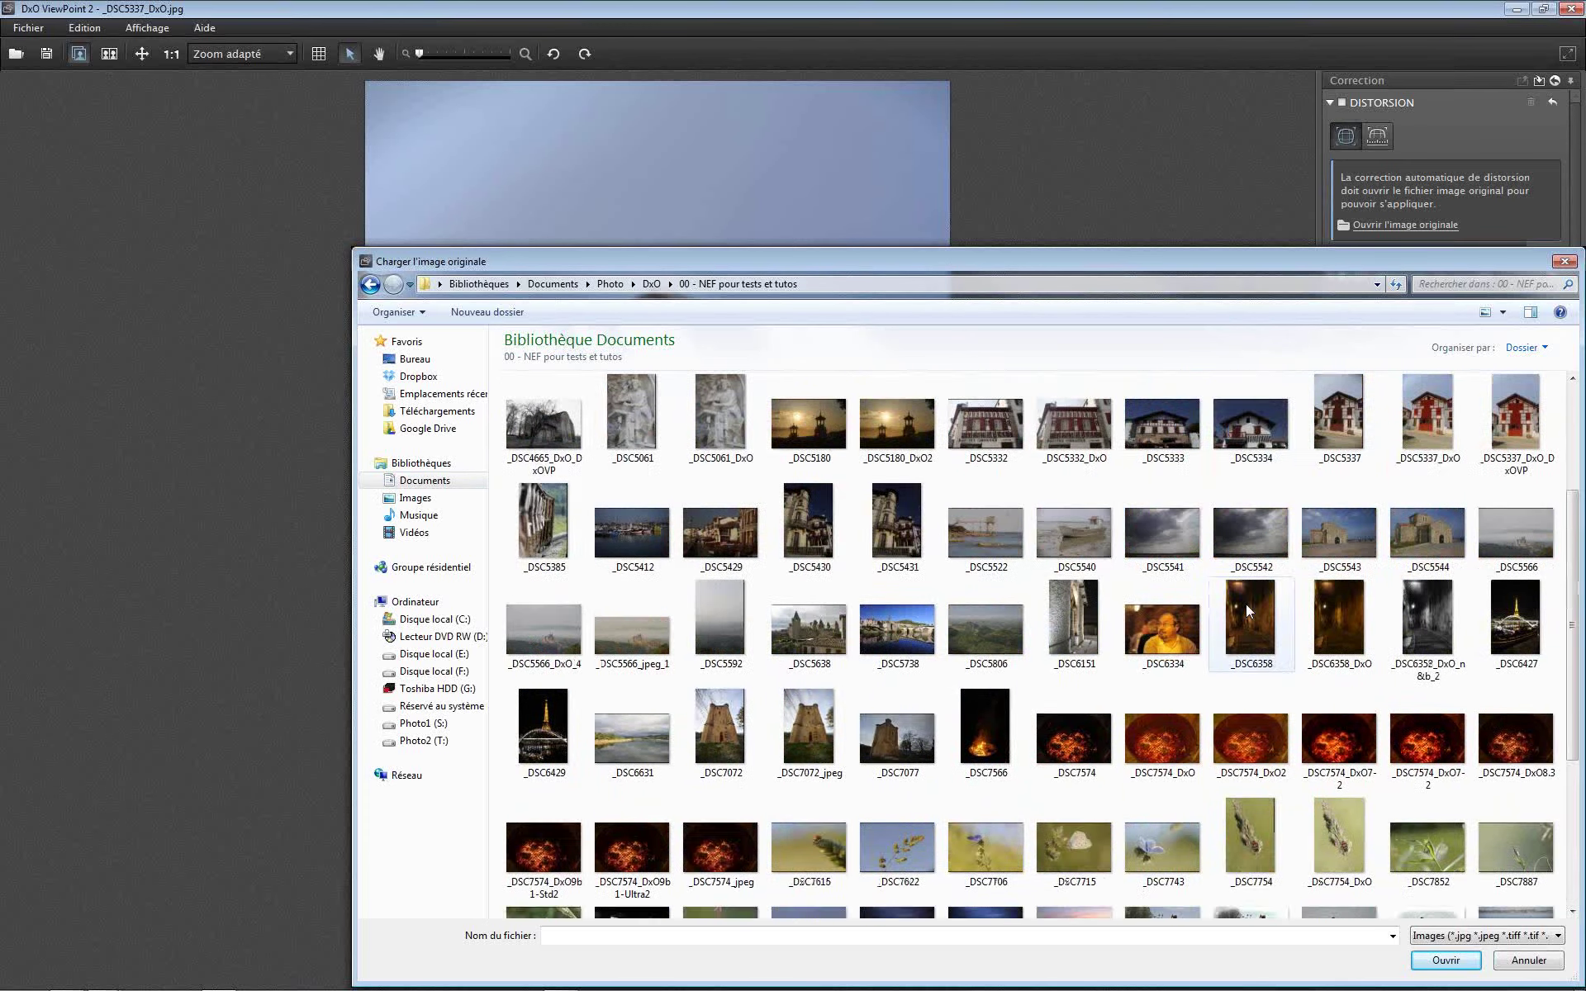
pyautogui.click(1338, 628)
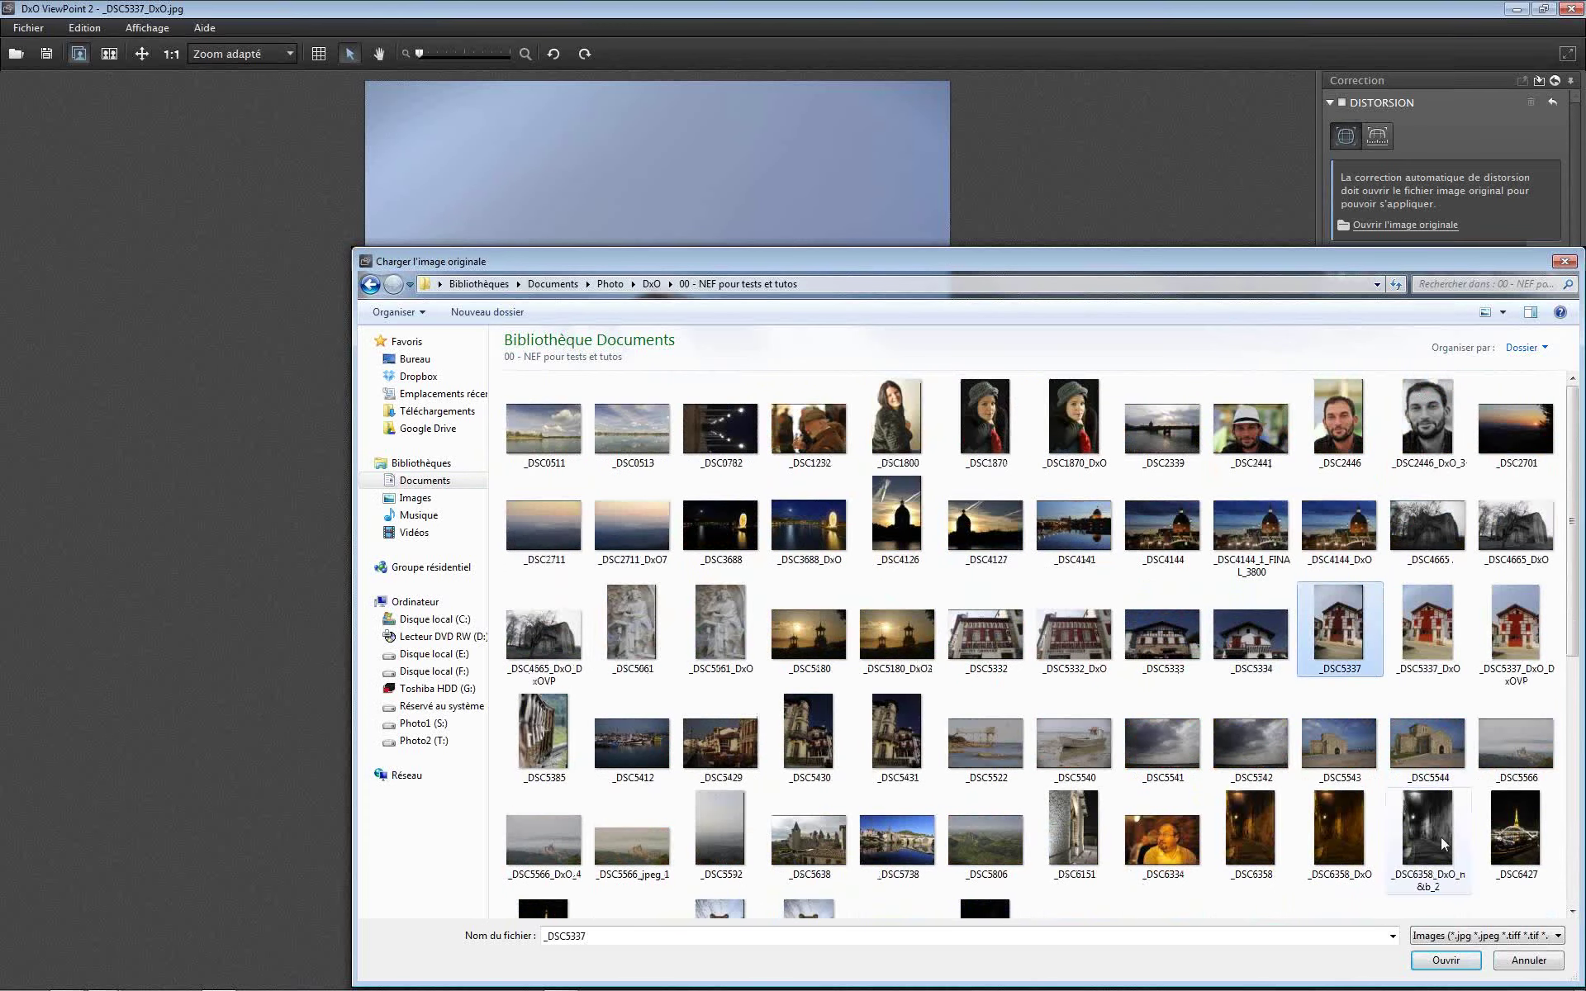
pyautogui.click(1446, 960)
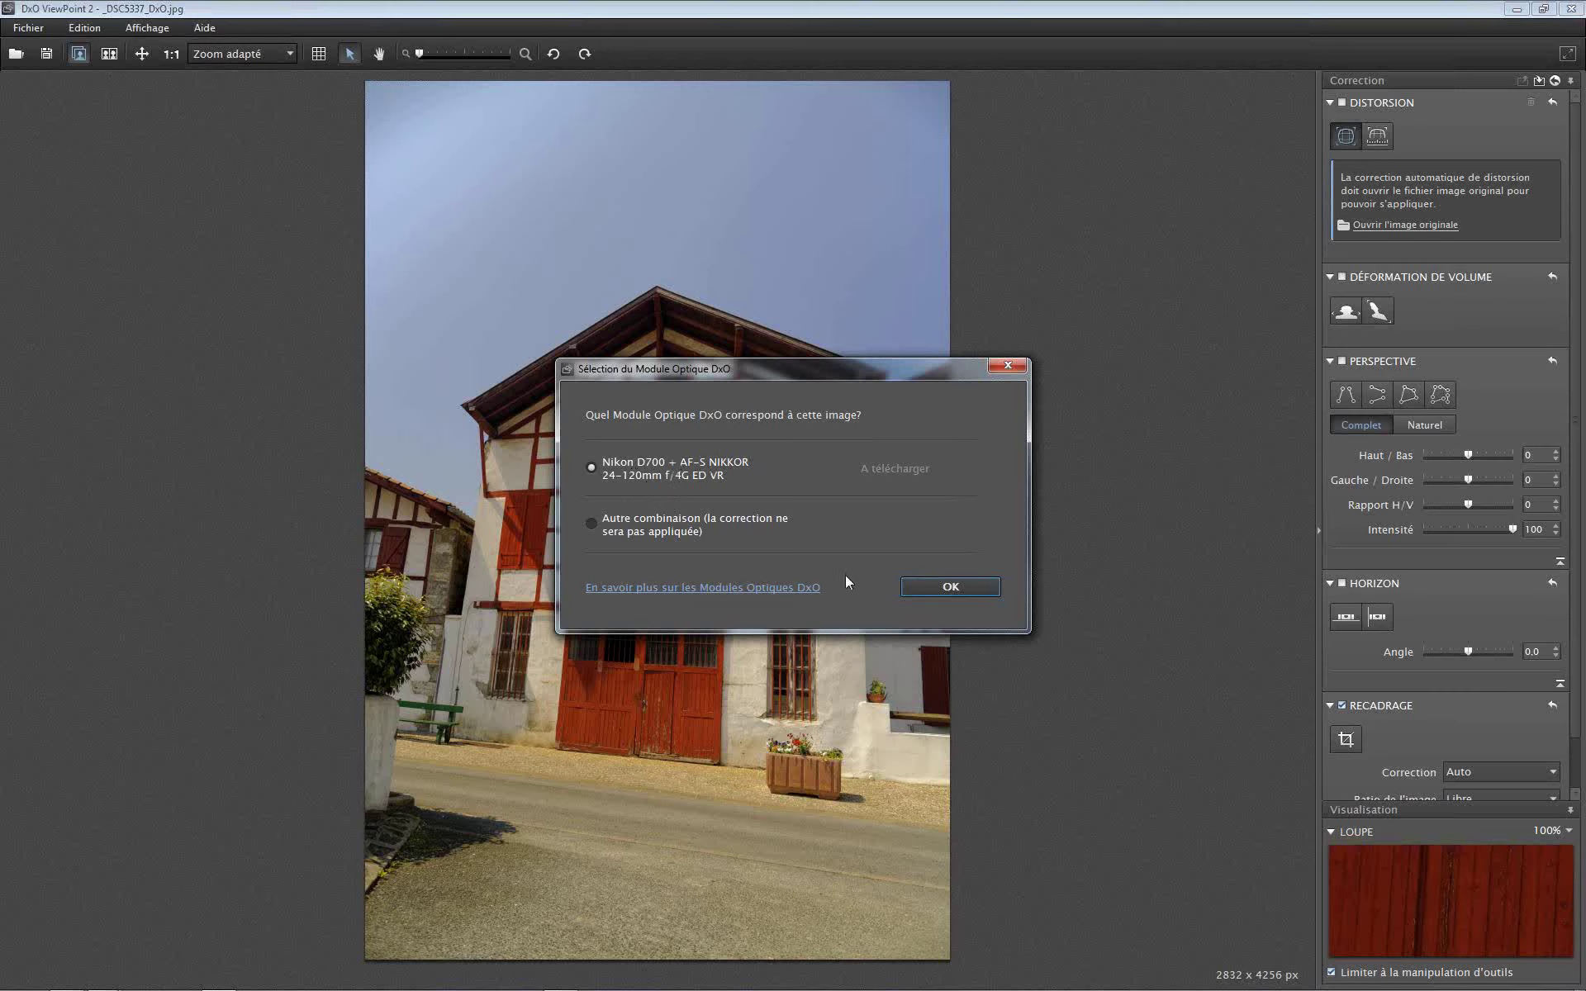
pyautogui.click(938, 584)
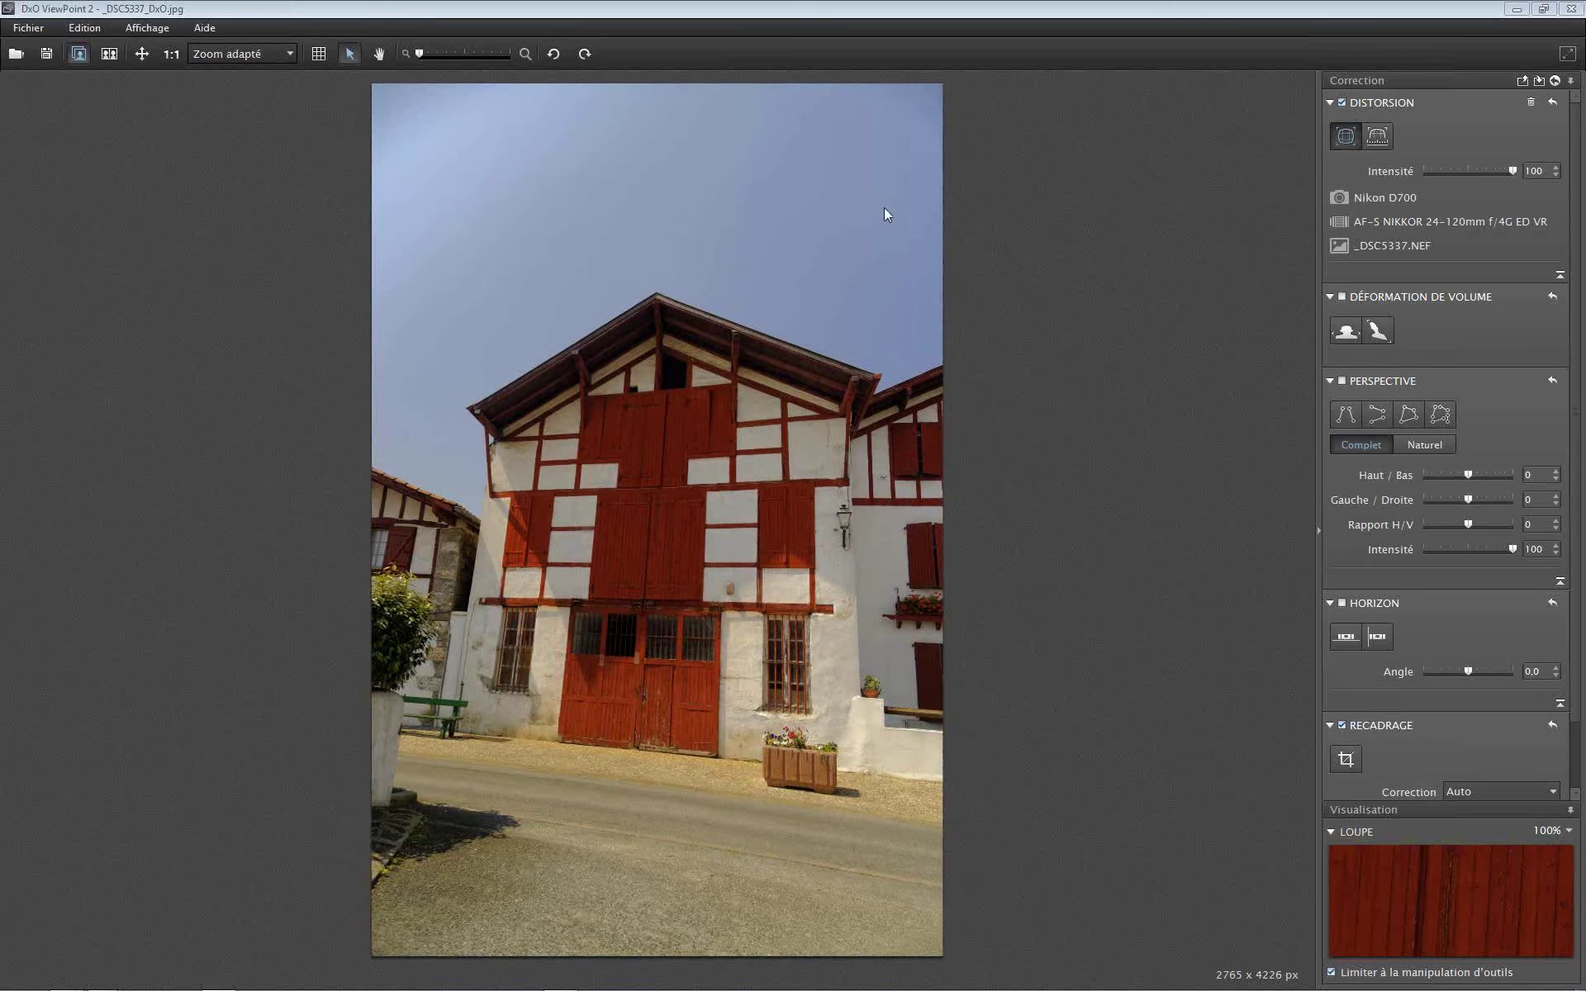
# Compare the house photo before and after the automatic distortion correction
pyautogui.click(842, 215)
pyautogui.click(842, 215)
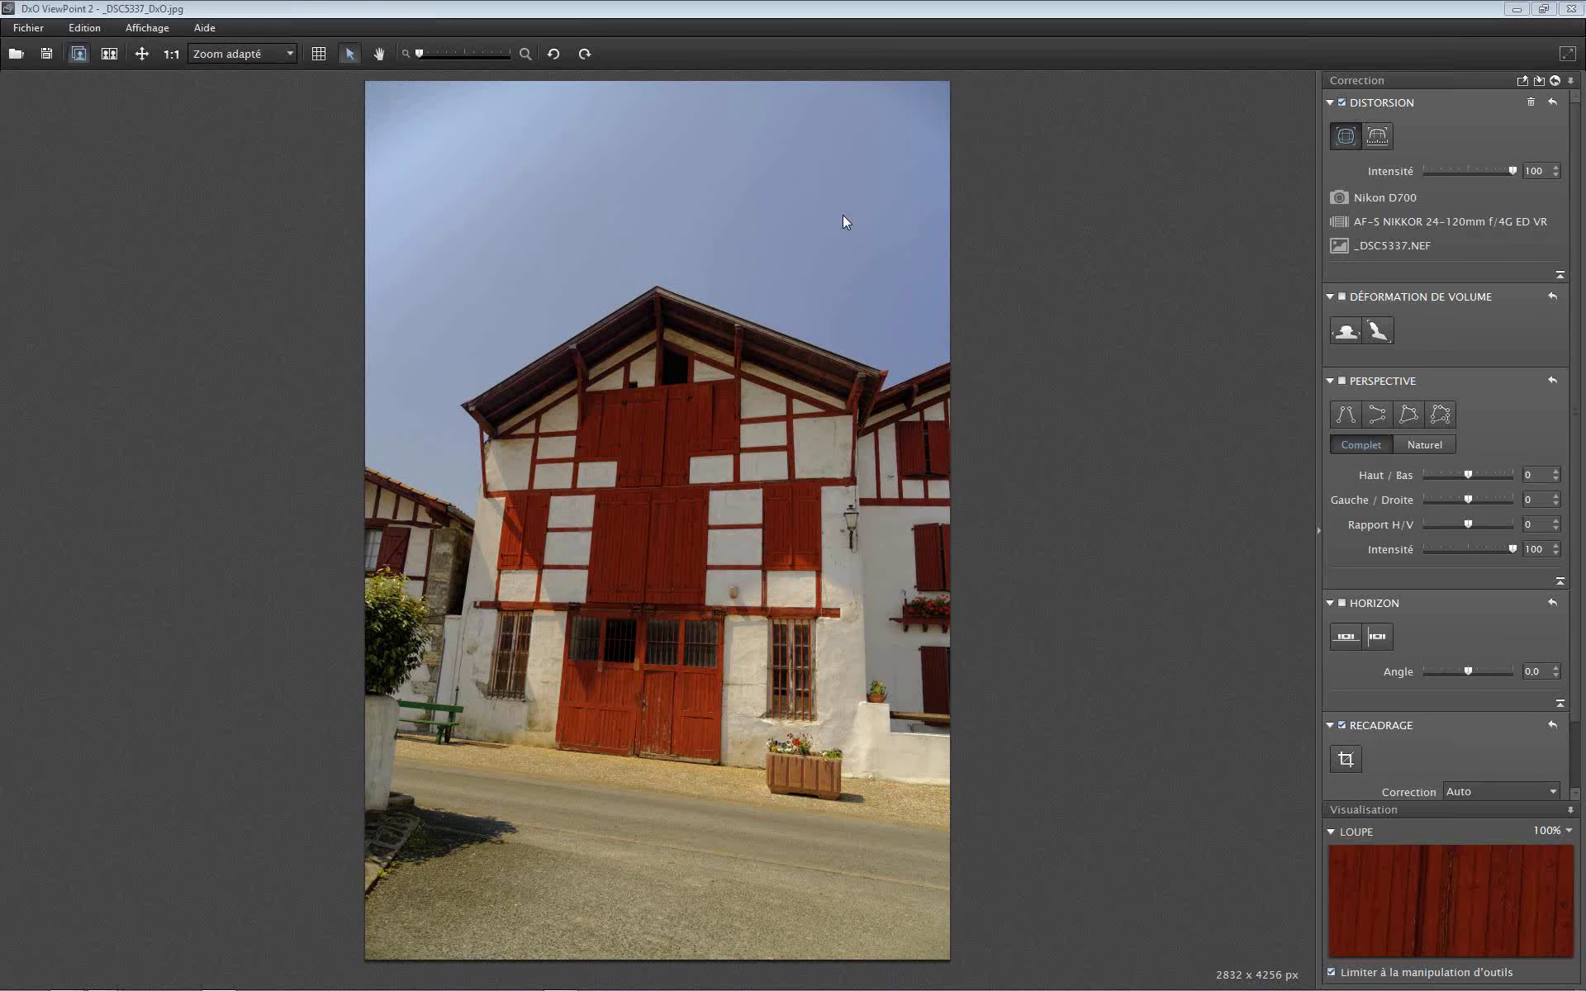
pyautogui.click(842, 215)
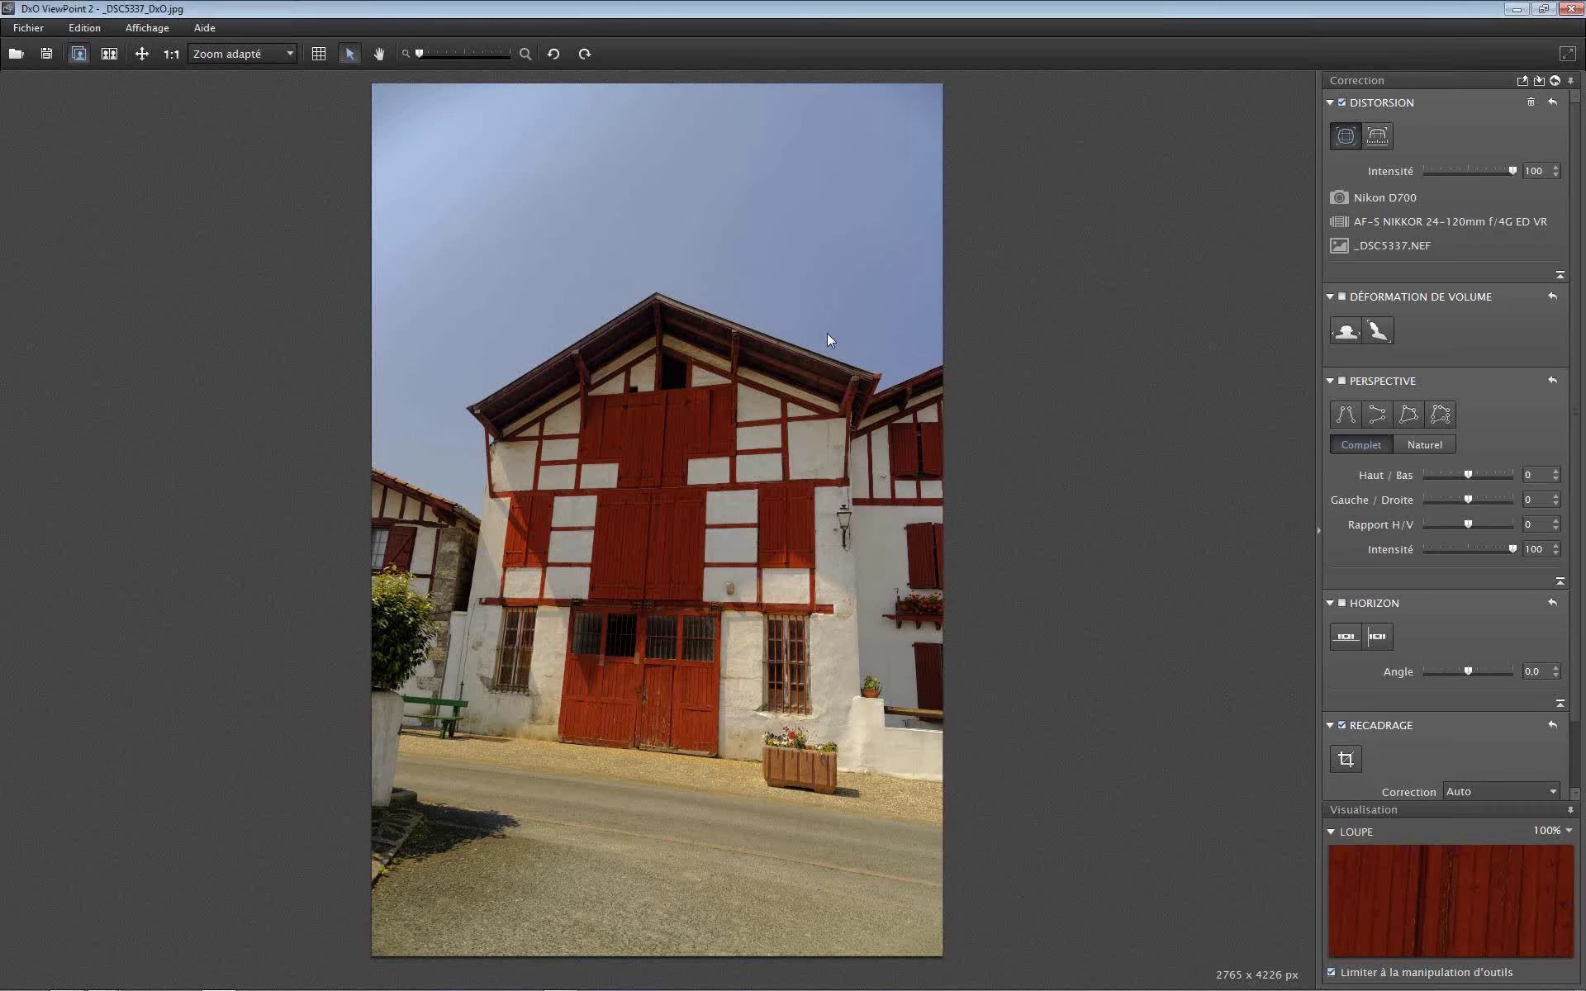
# Close the house photo without saving and open the black-and-white Pantheon fisheye image
pyautogui.click(28, 27)
pyautogui.click(55, 145)
pyautogui.click(805, 537)
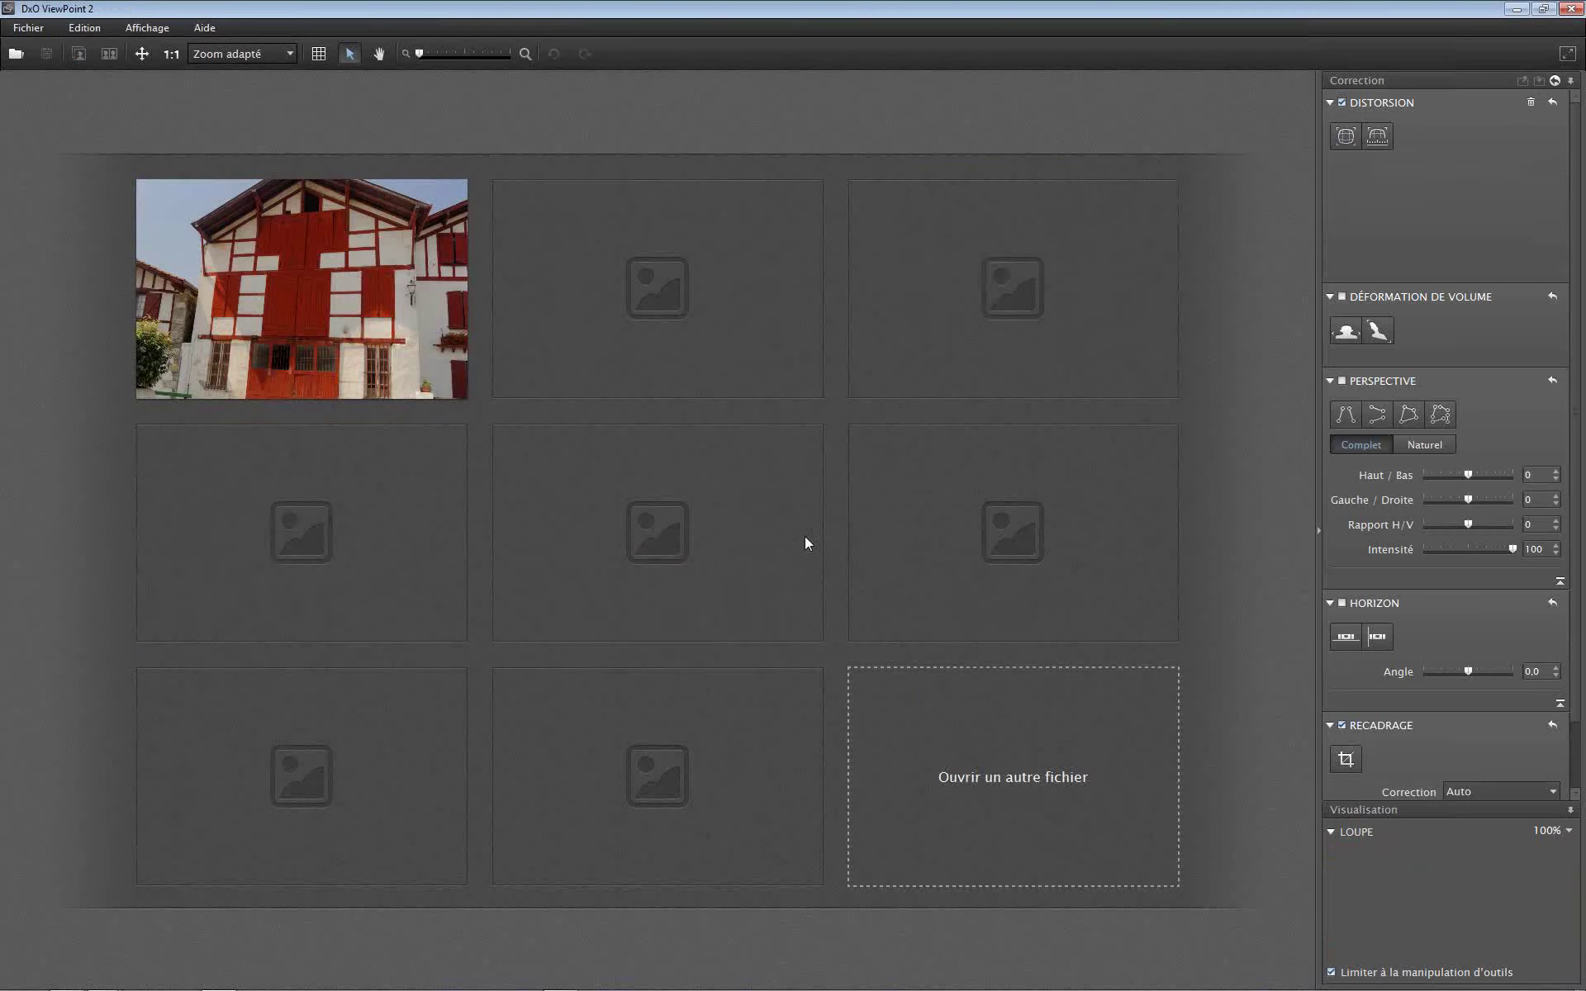
pyautogui.click(650, 296)
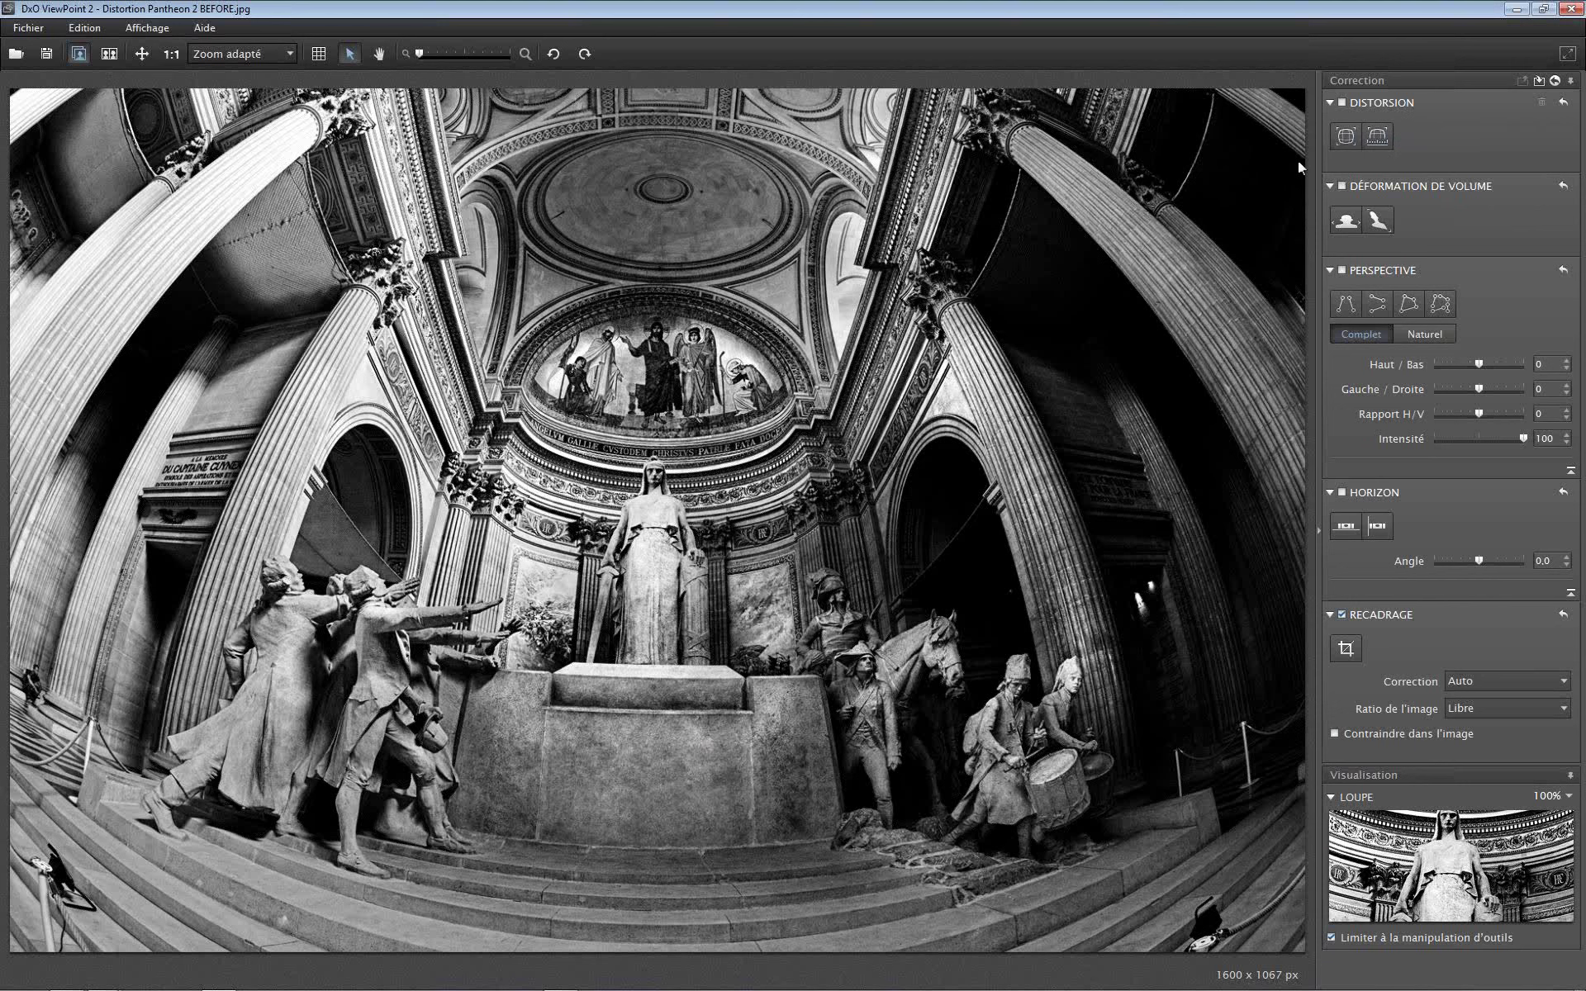
# Apply automatic distortion correction to the Pantheon image at intensity 84 and accept the proposed crop
pyautogui.click(1343, 138)
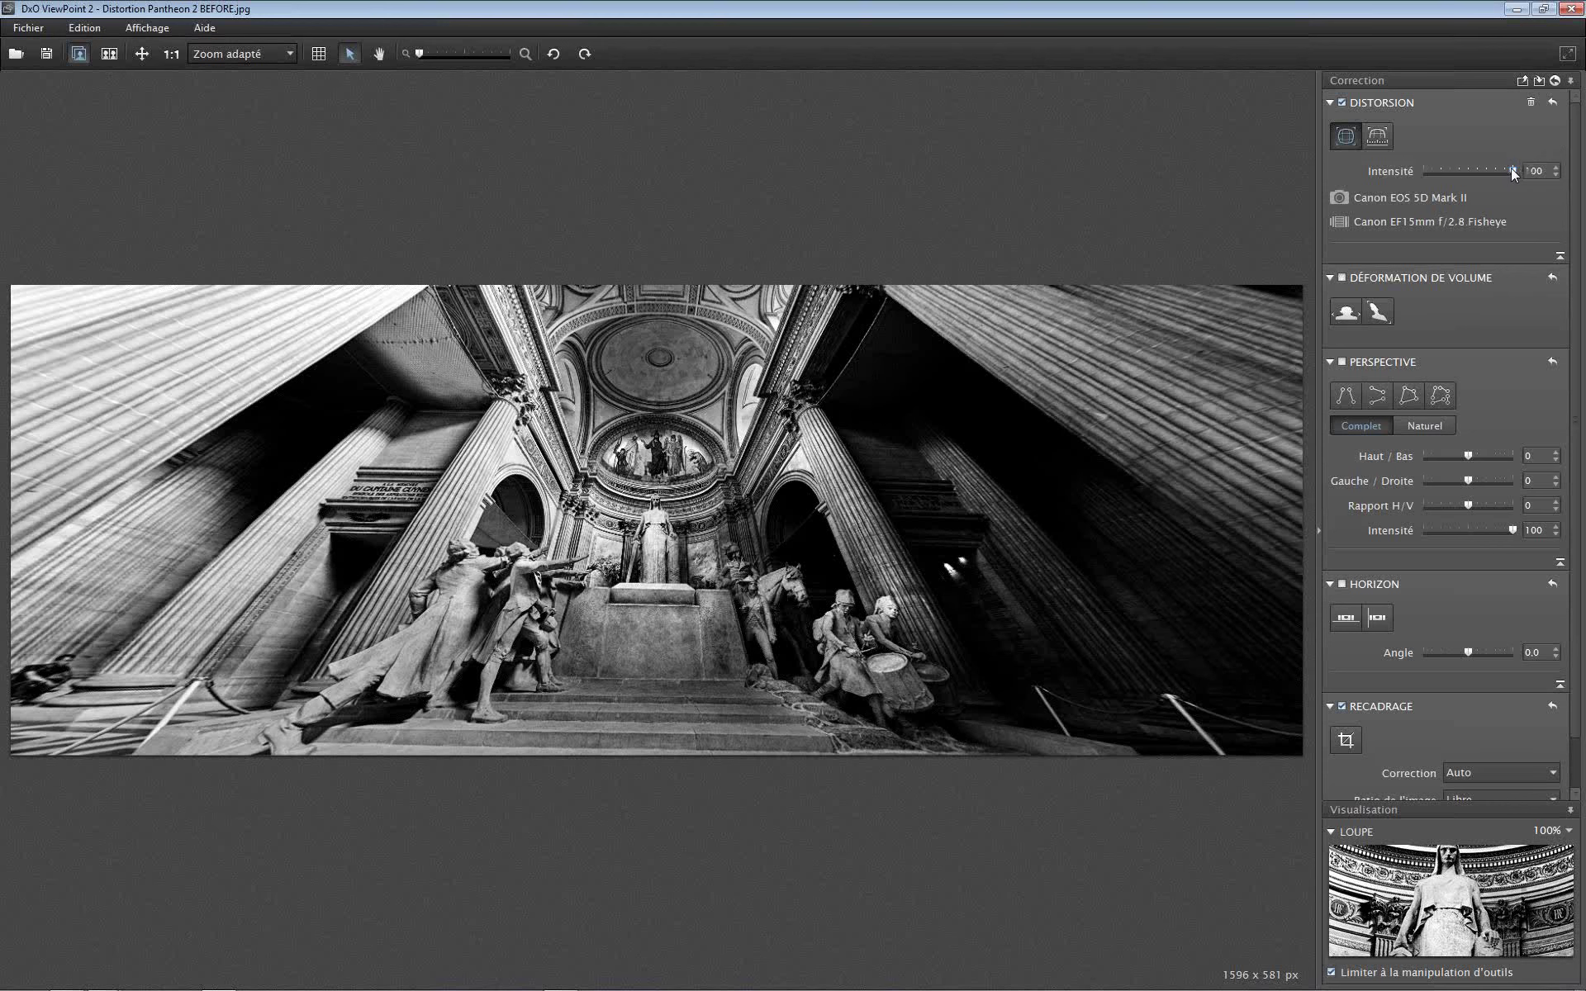
pyautogui.moveTo(1504, 170); pyautogui.dragTo(1492, 171)
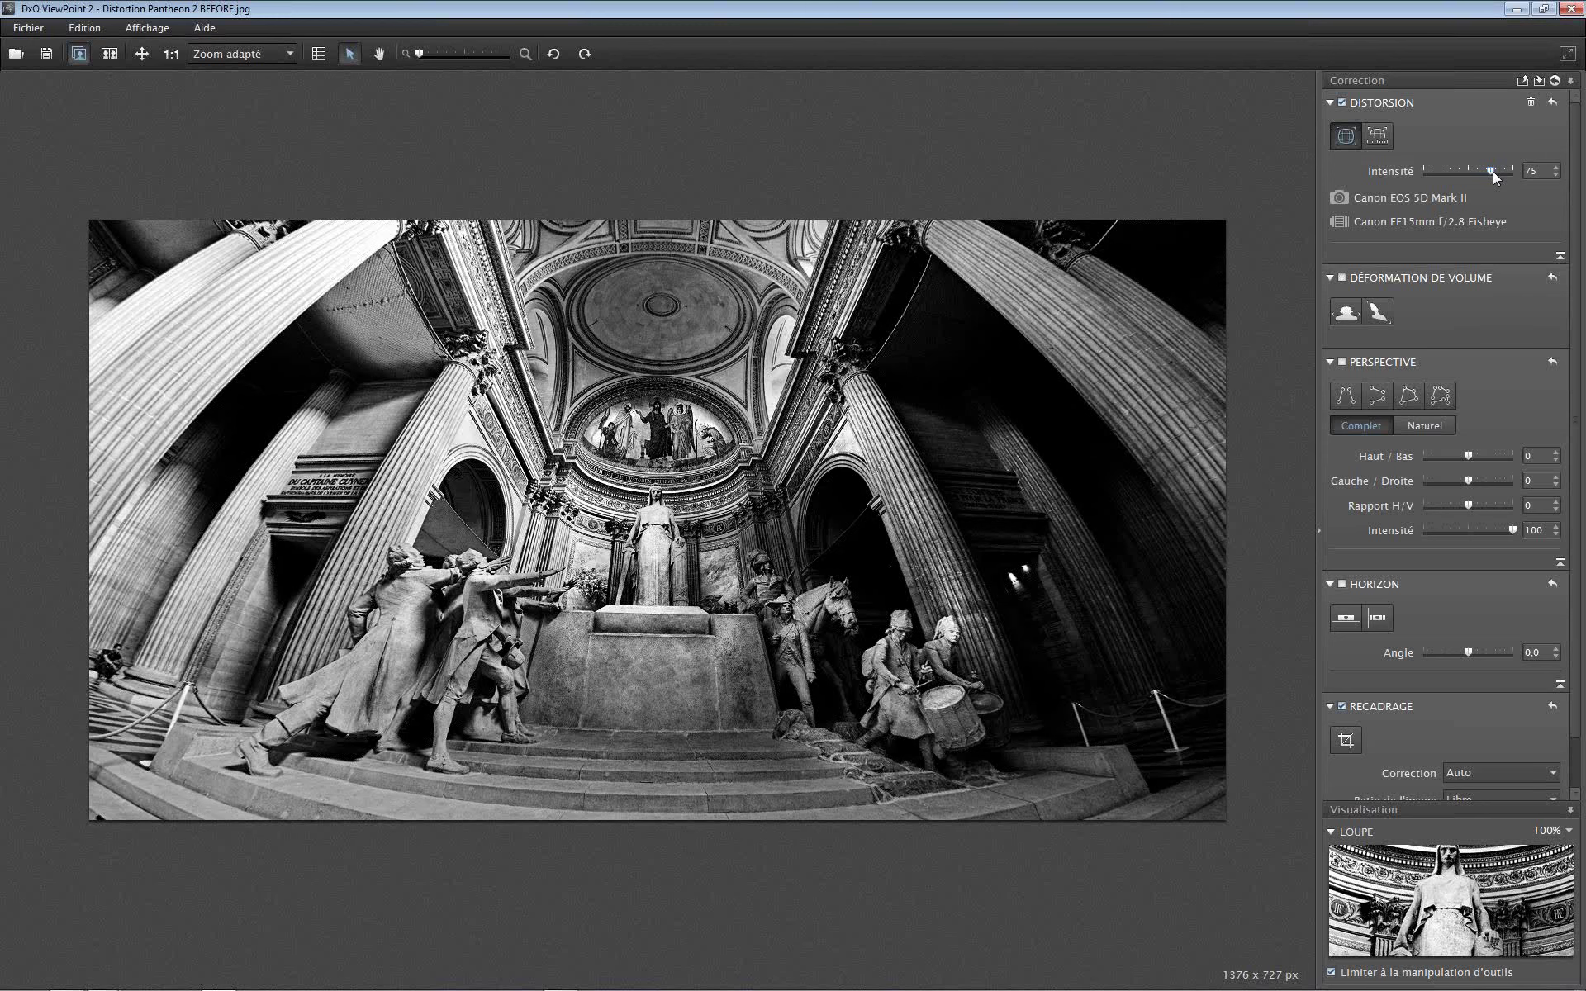
pyautogui.moveTo(1500, 171); pyautogui.dragTo(1500, 171)
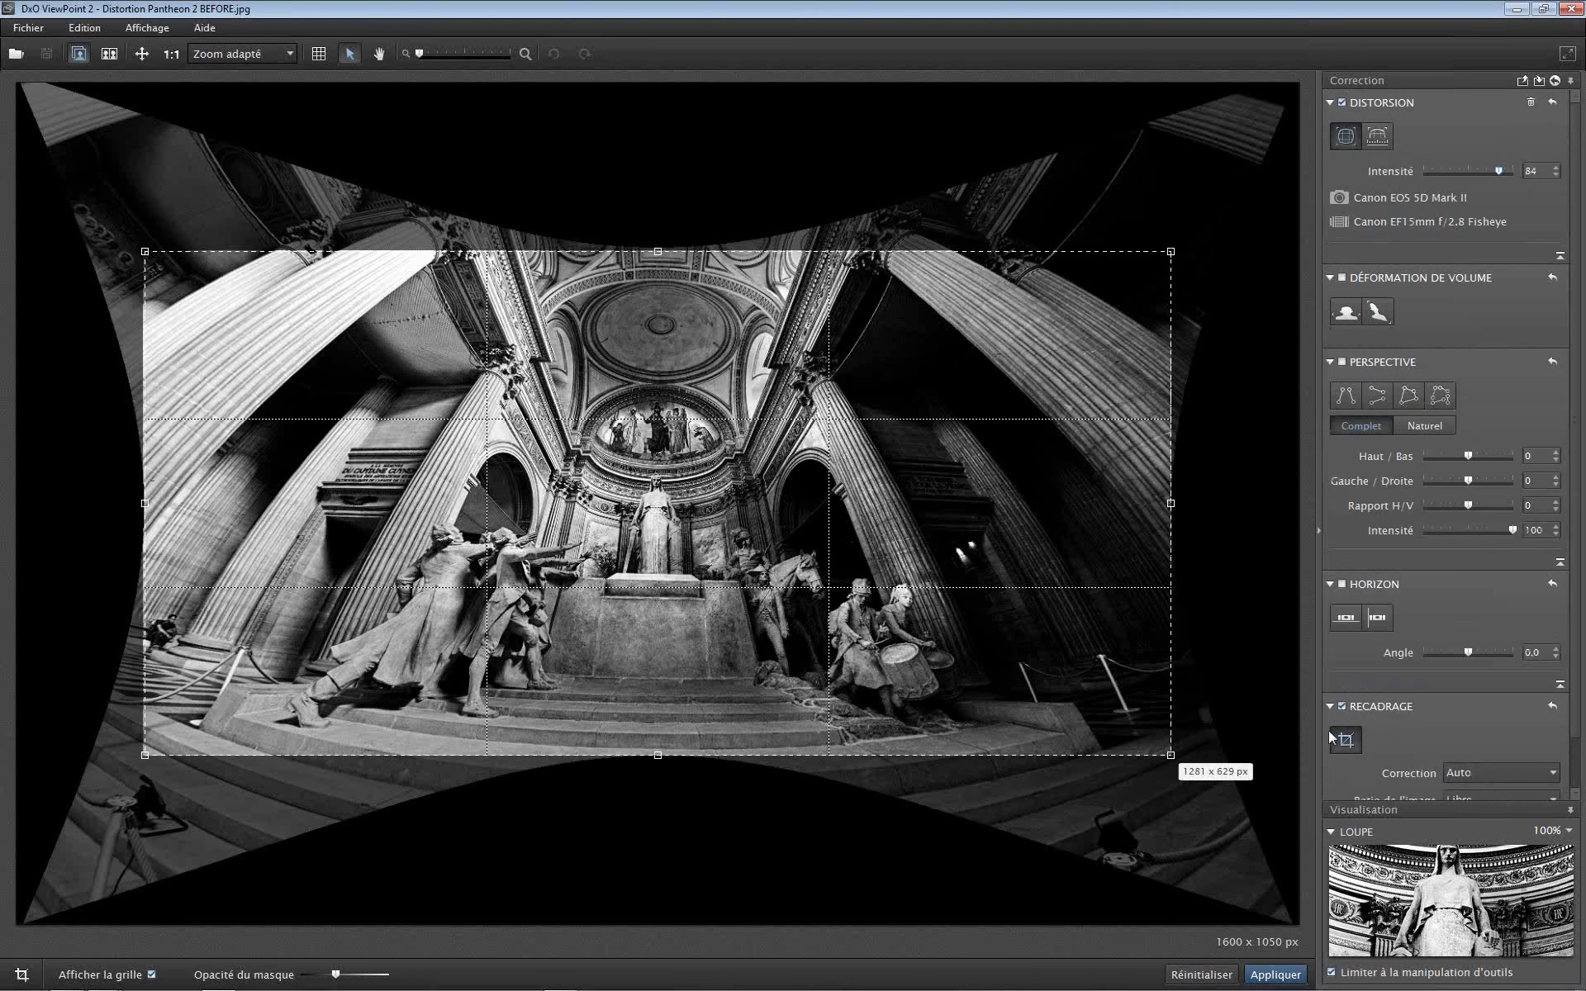
pyautogui.click(1256, 973)
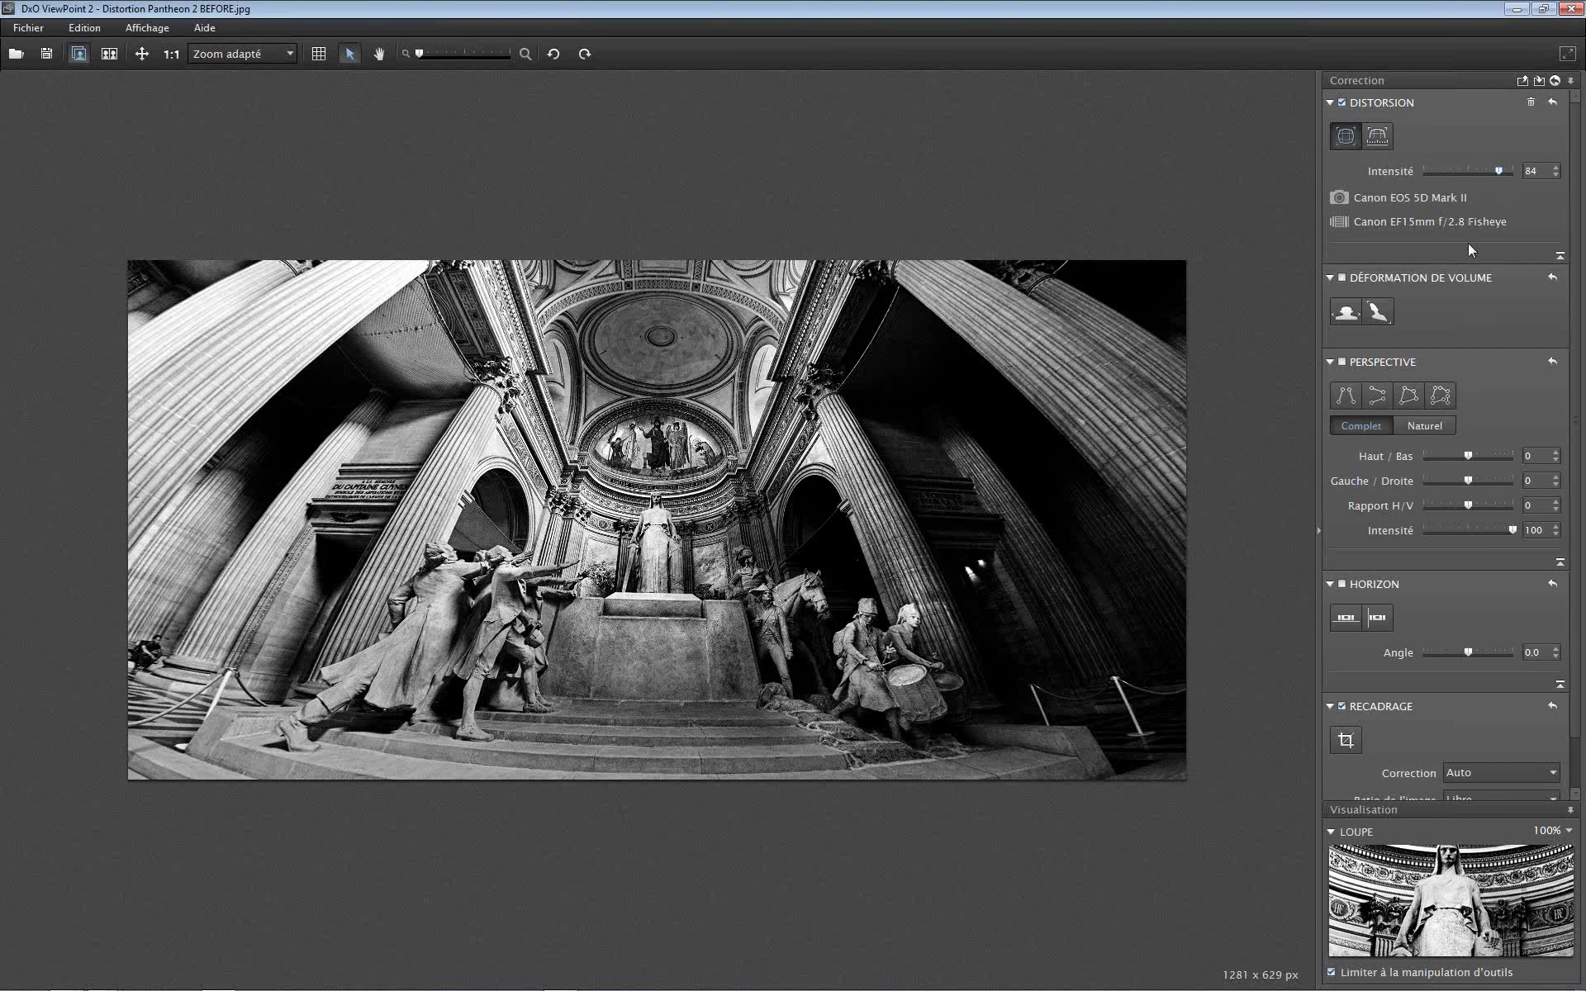
# Switch the Pantheon image to manual distortion correction of the Fisheye type and set its intensity to 72
pyautogui.click(1379, 141)
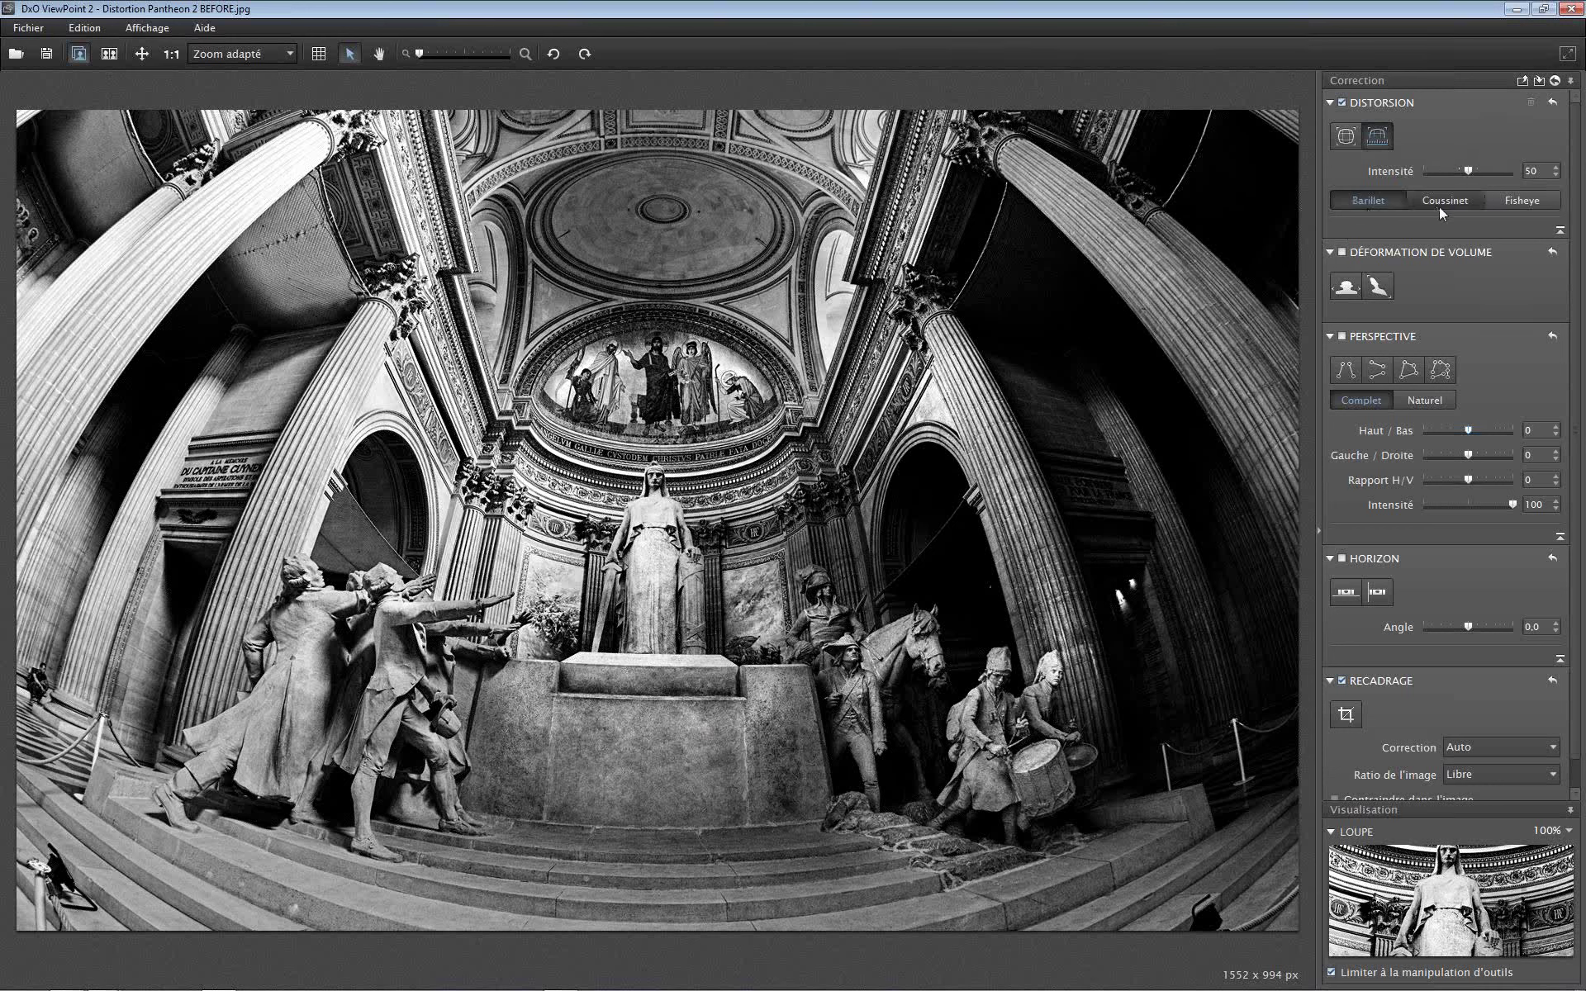
pyautogui.click(1519, 200)
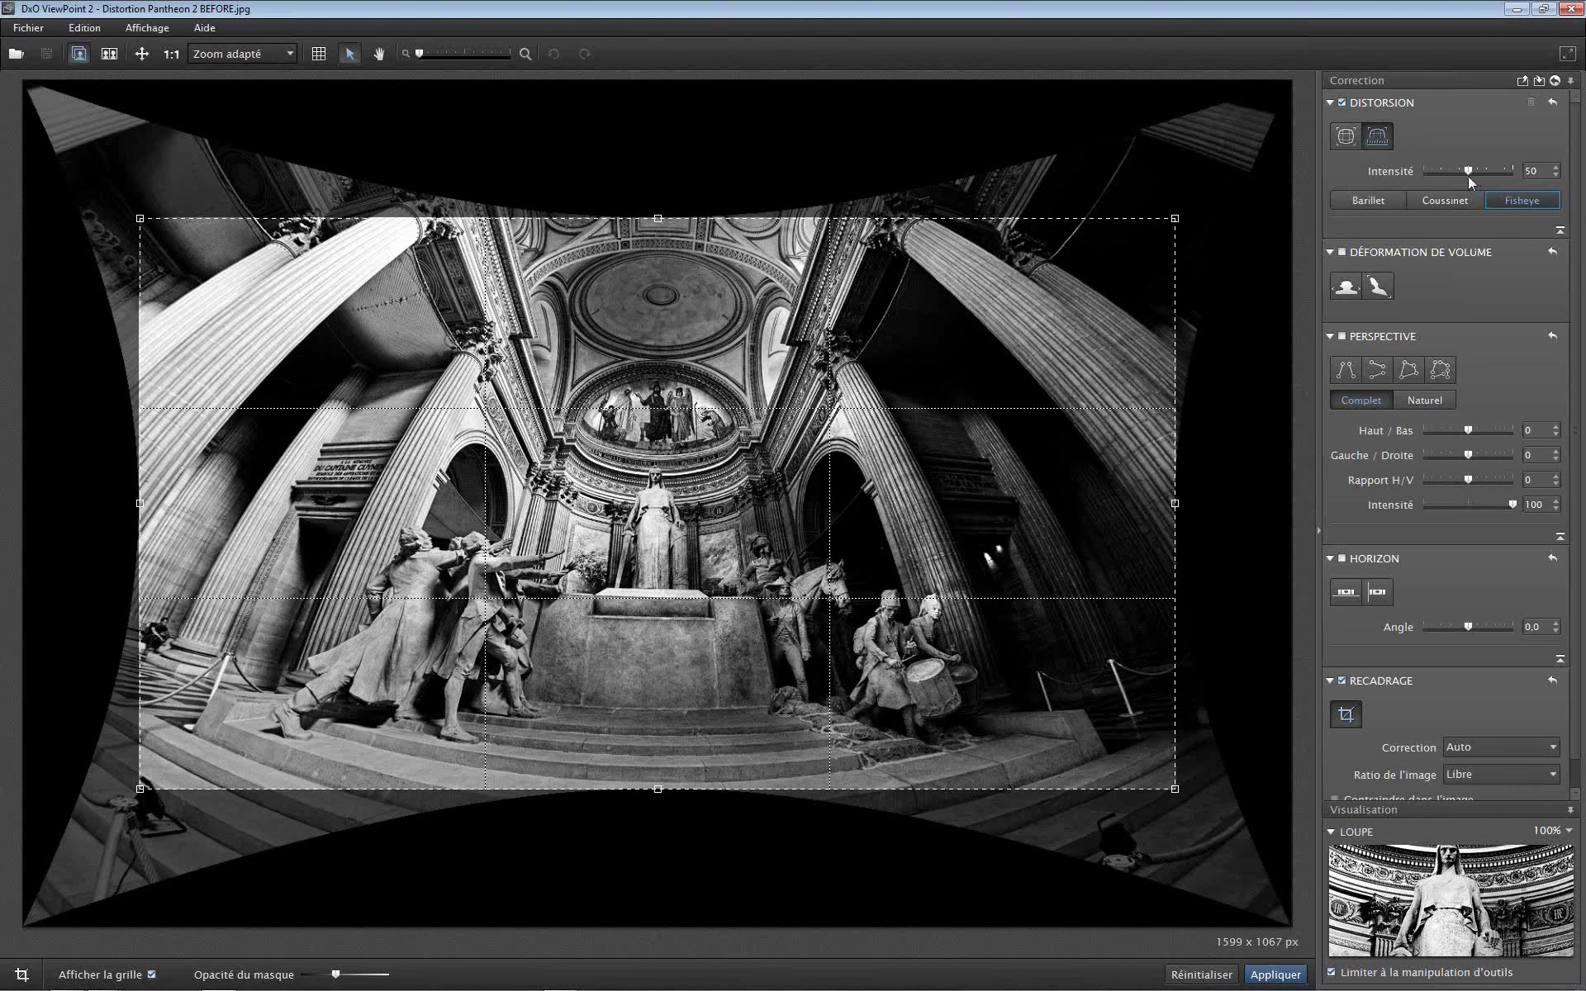
pyautogui.moveTo(1498, 171)
pyautogui.mouseDown()
pyautogui.moveTo(1514, 170)
pyautogui.moveTo(1464, 172)
pyautogui.moveTo(1491, 171)
pyautogui.mouseUp()
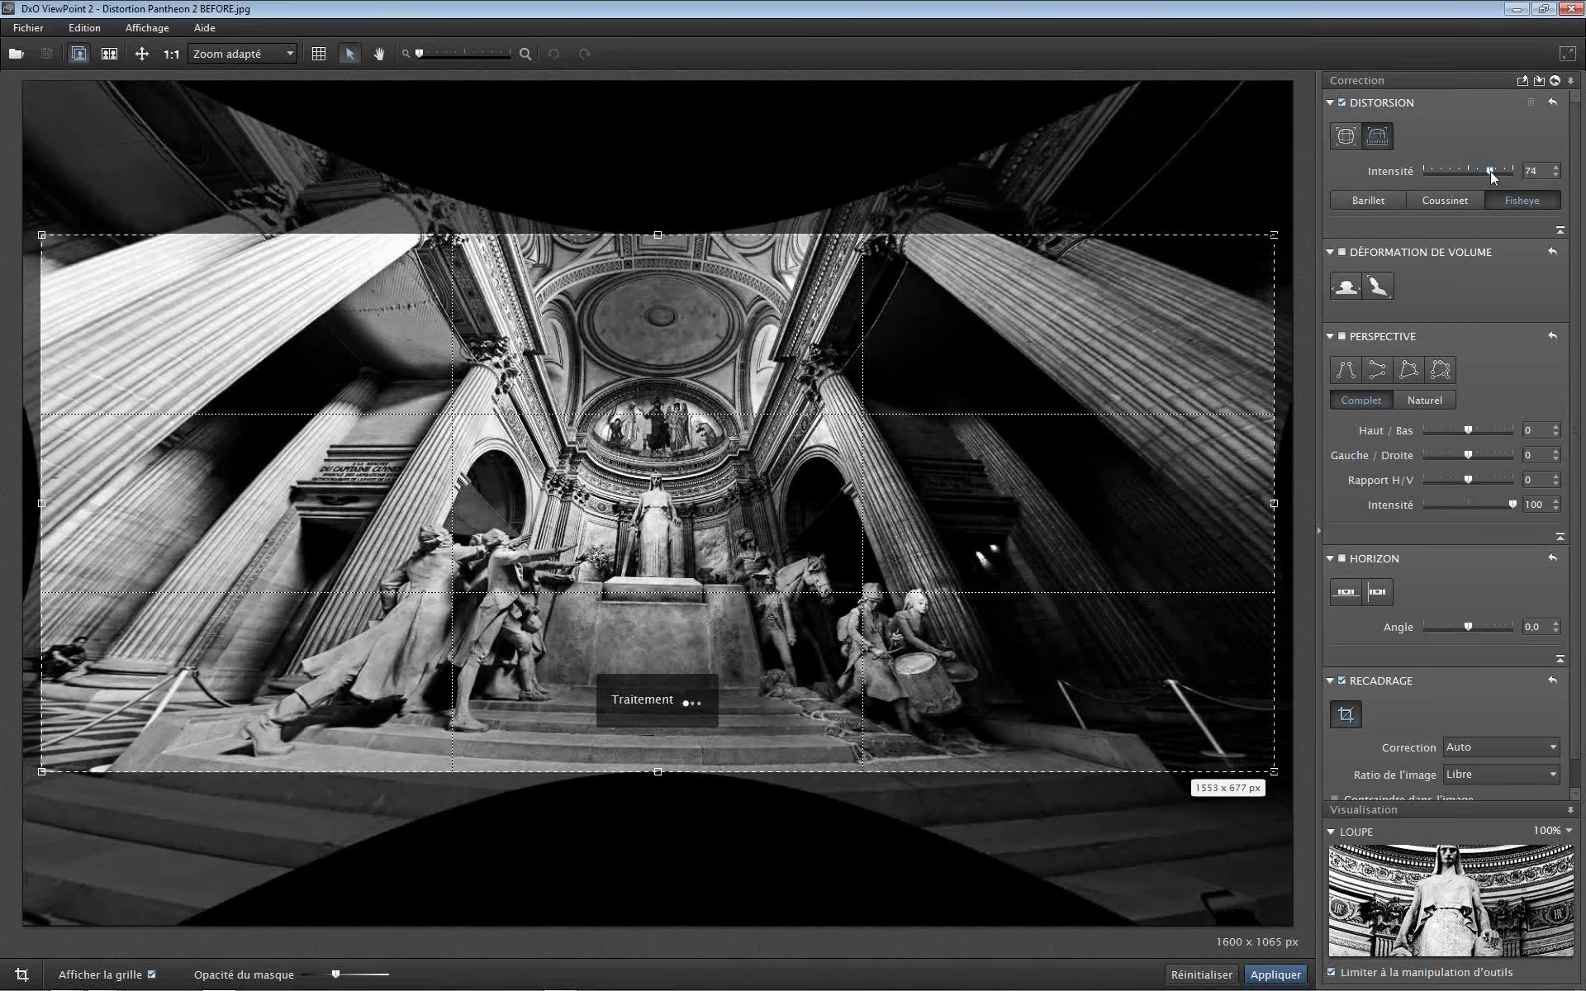
pyautogui.moveTo(1491, 171); pyautogui.dragTo(1489, 171)
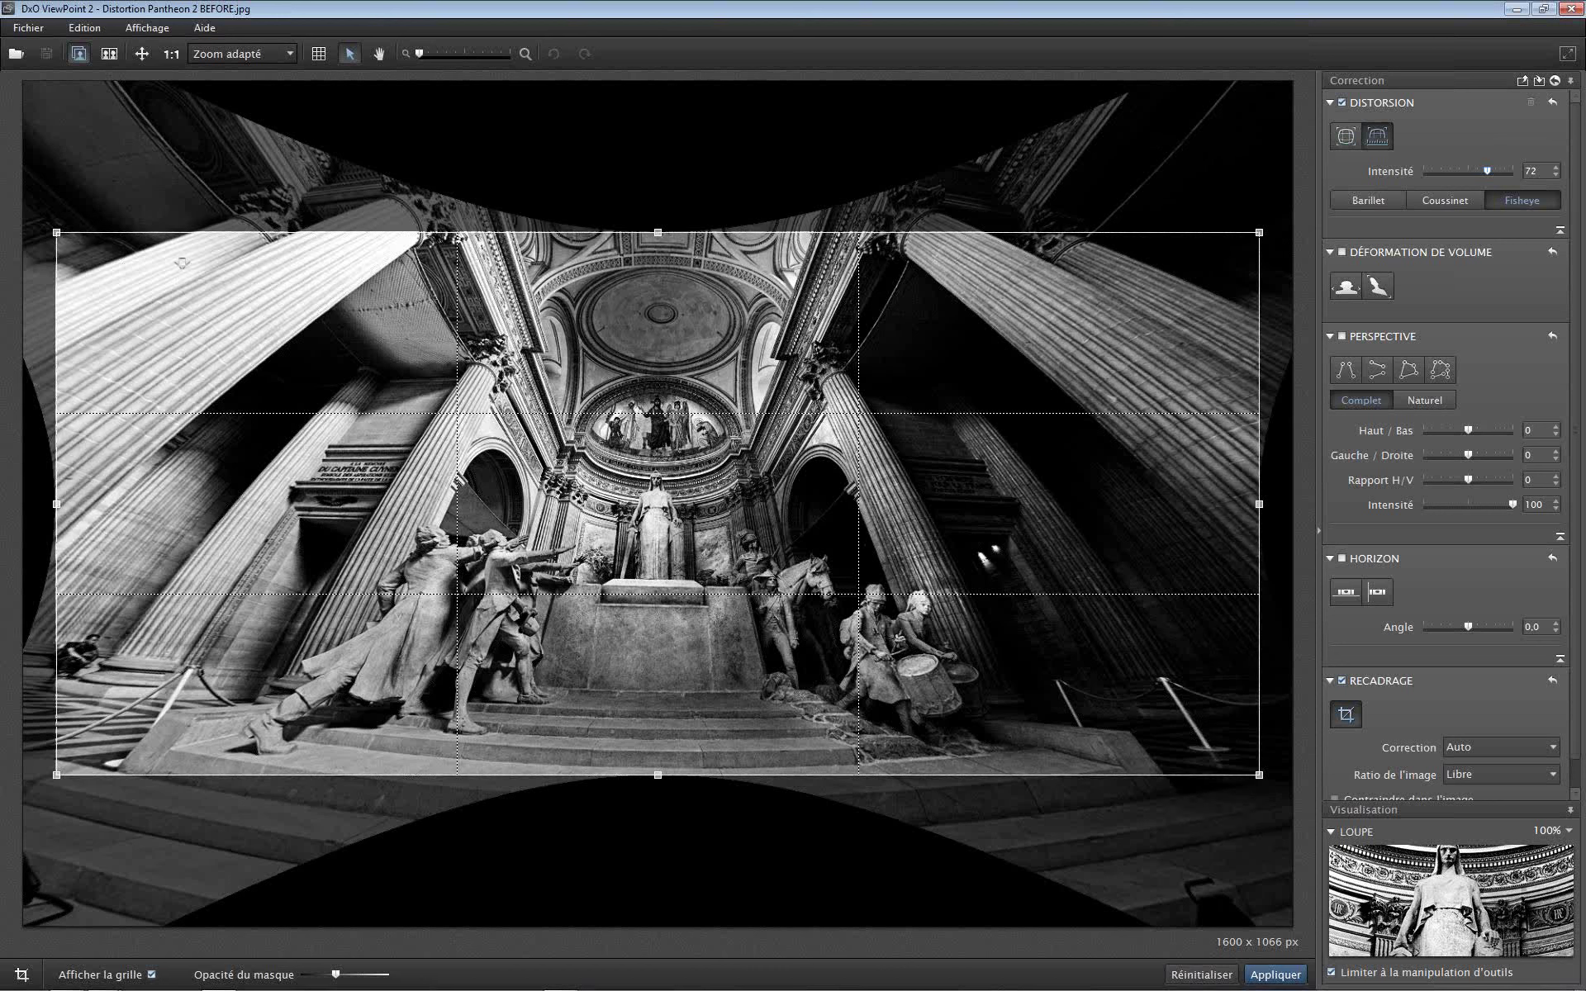
# Close the Pantheon image without saving and open the wedding group photo with the two boys in front
pyautogui.click(33, 30)
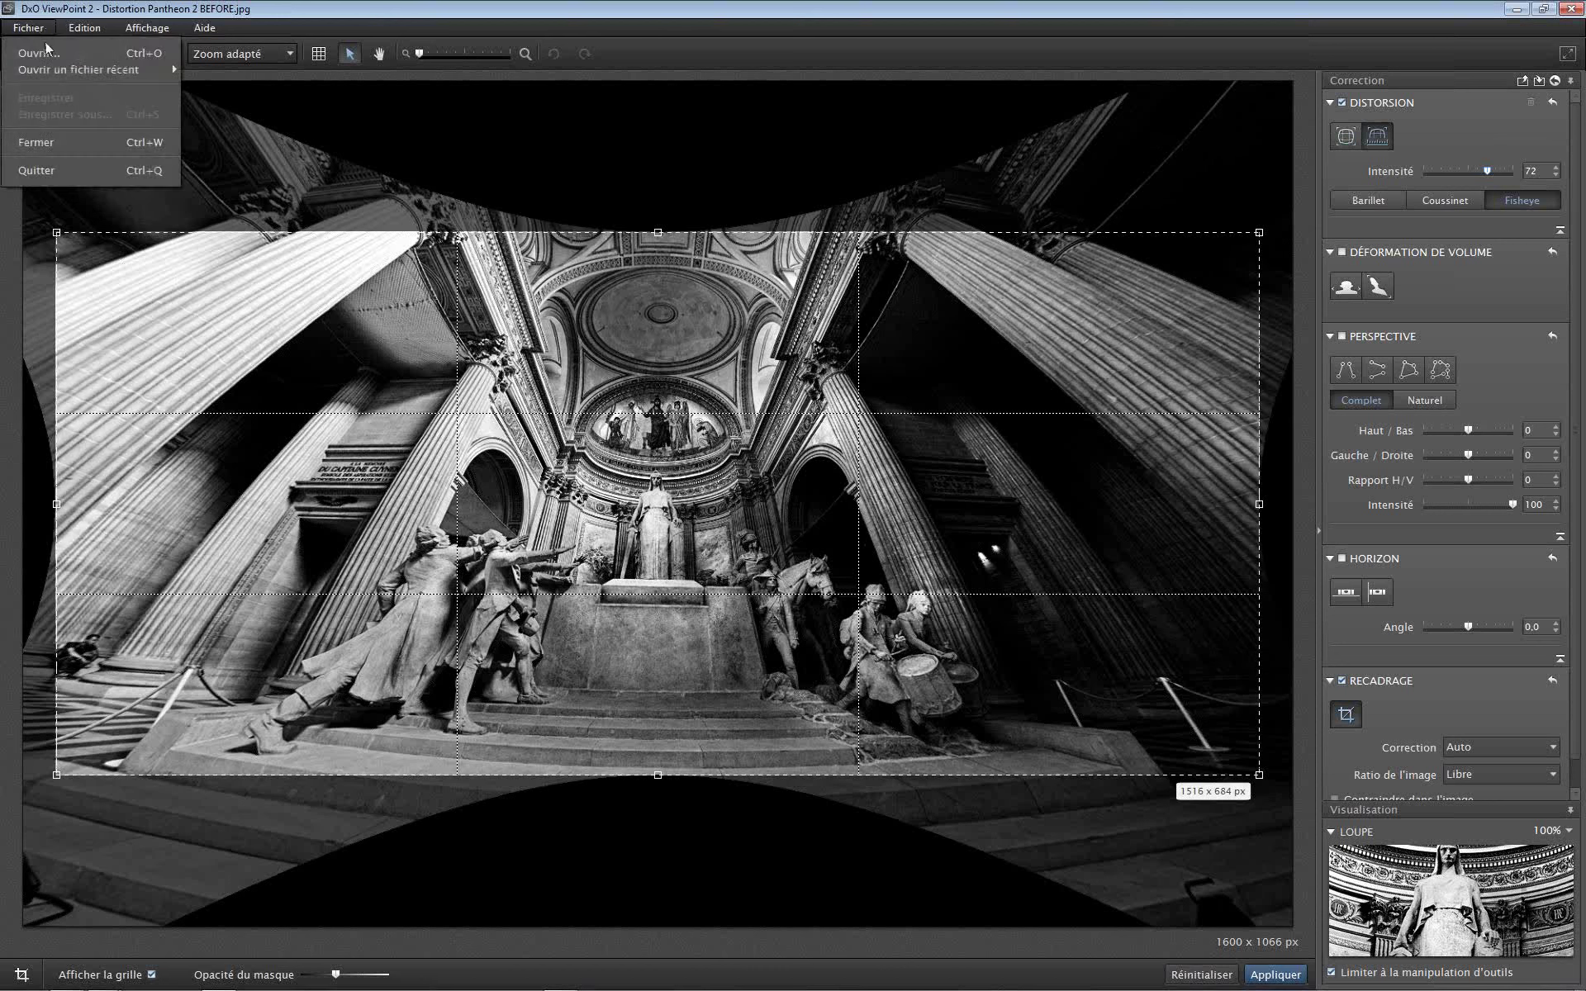
pyautogui.click(53, 142)
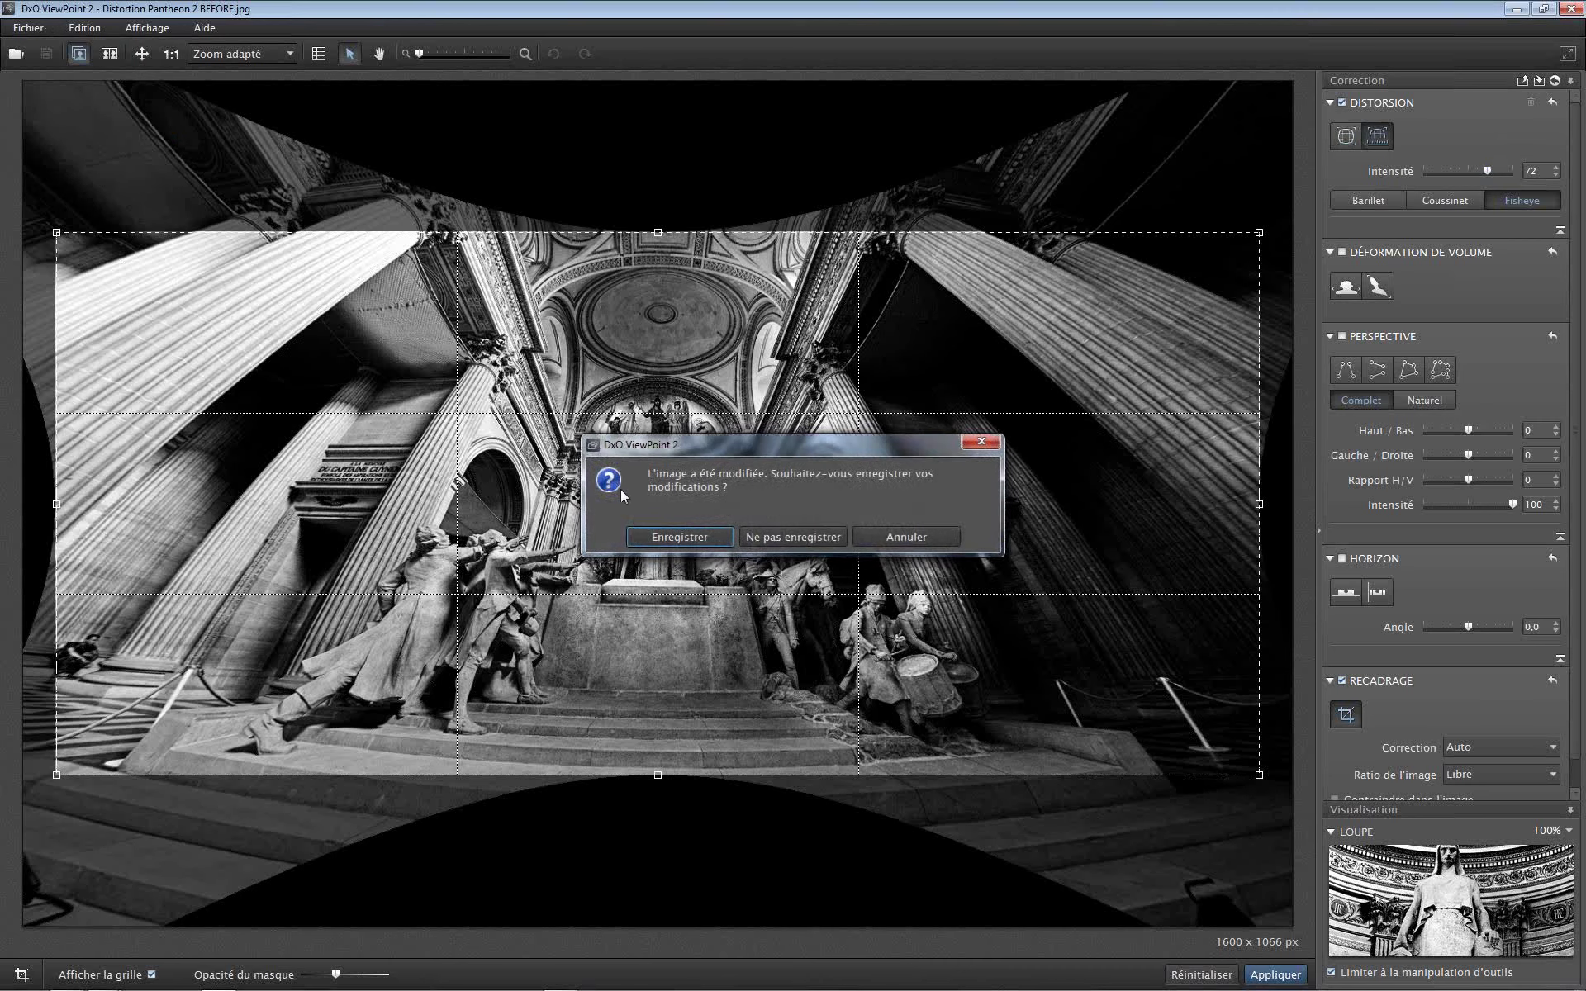
pyautogui.click(792, 537)
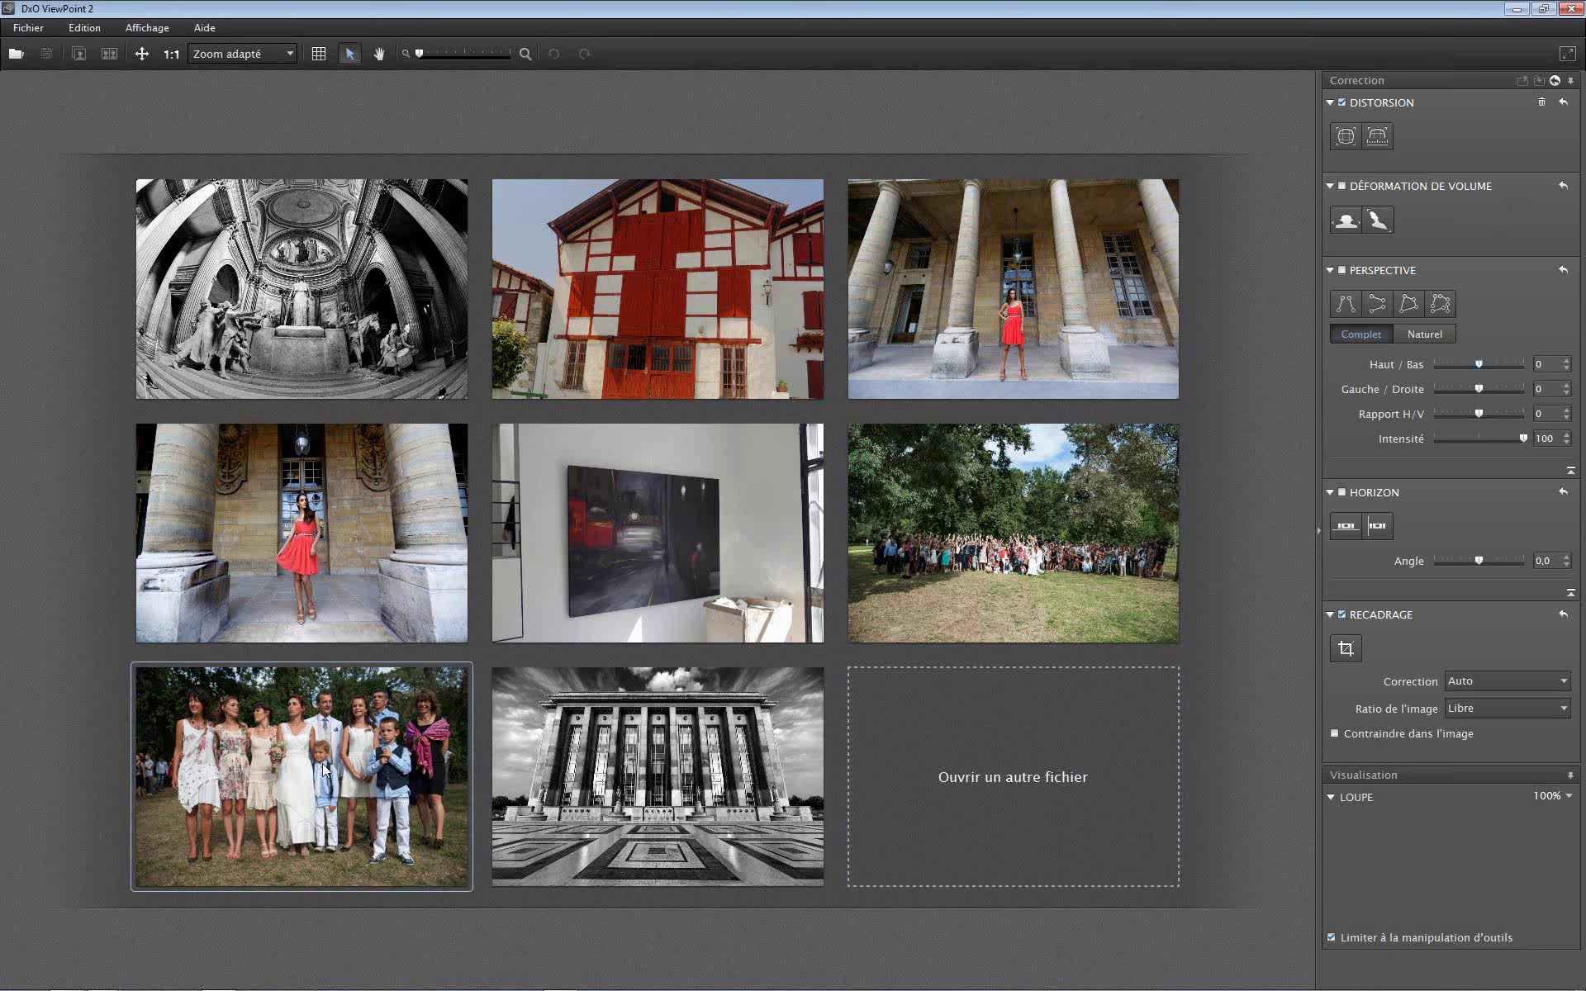
pyautogui.click(337, 792)
pyautogui.doubleClick(290, 794)
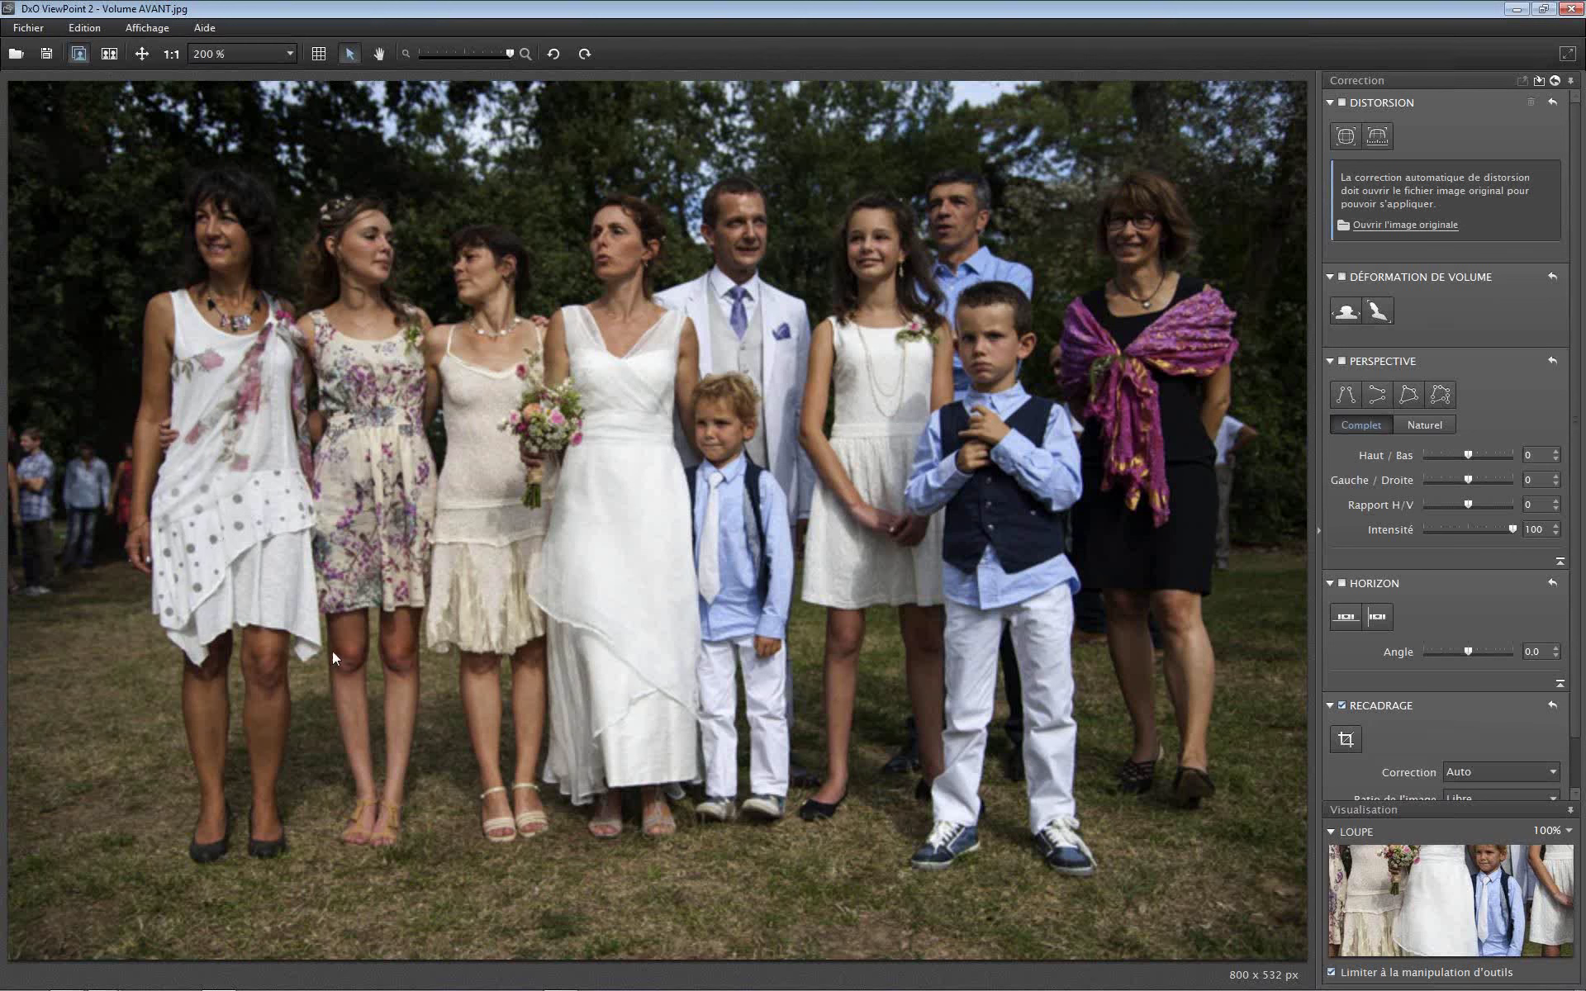
# Apply the diagonal volume deformation correction to the wedding photo, compare before and after, and set the intensity to 171
pyautogui.click(1385, 317)
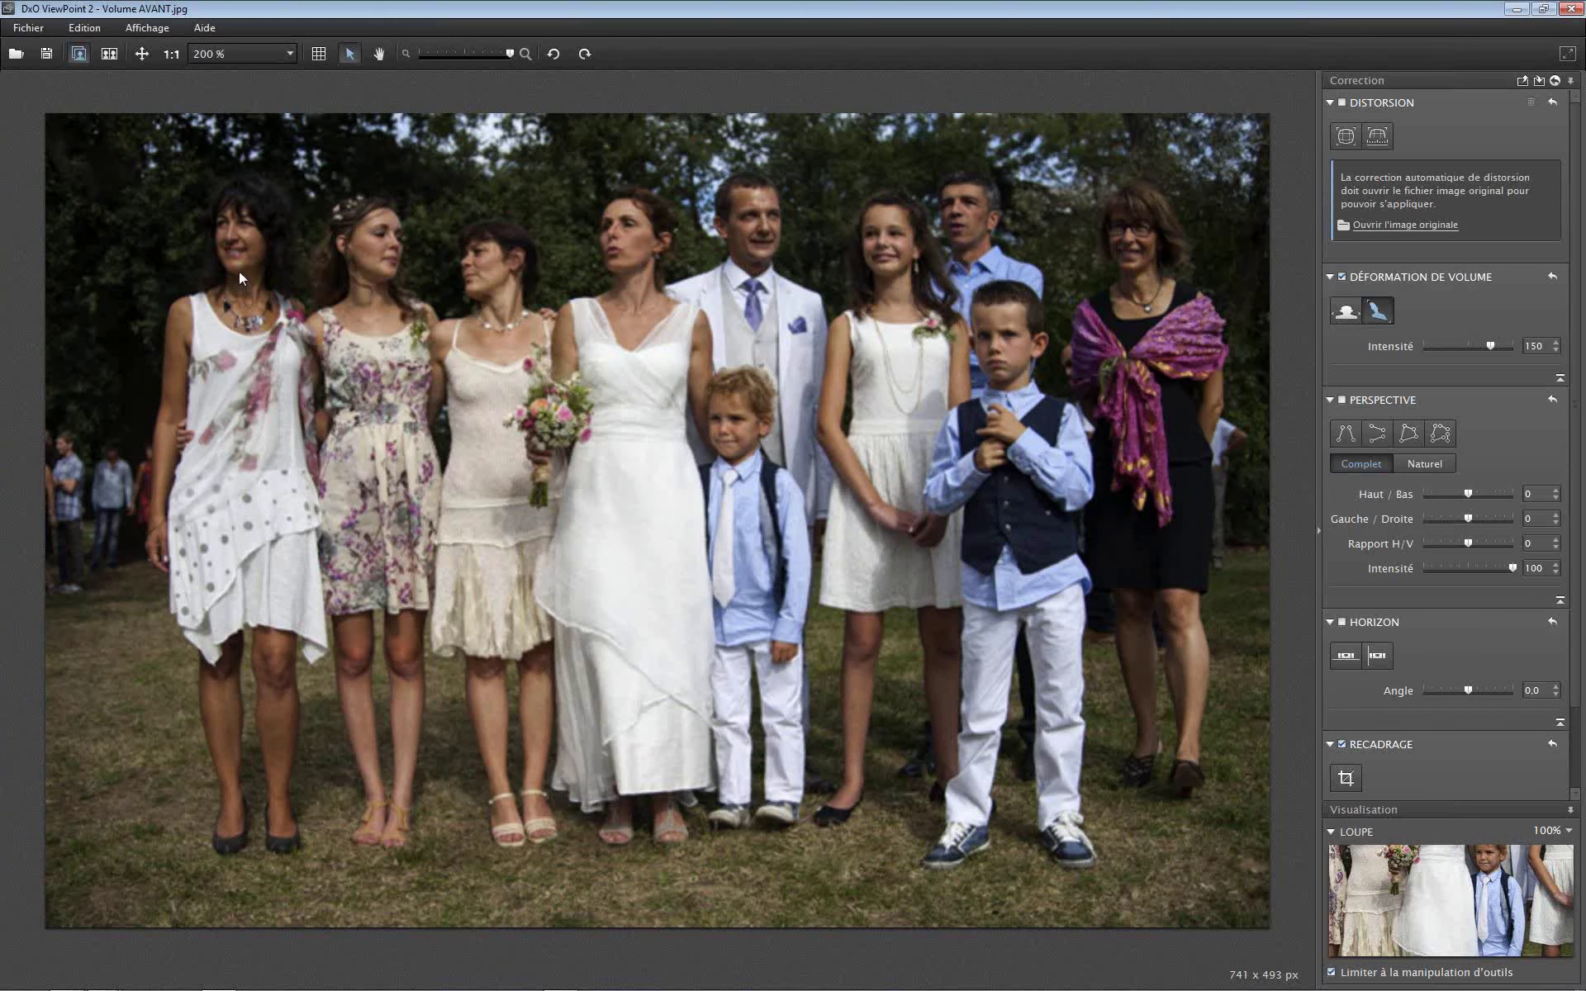
pyautogui.click(288, 261)
pyautogui.click(288, 261)
pyautogui.moveTo(1490, 344)
pyautogui.mouseDown()
pyautogui.moveTo(1468, 347)
pyautogui.moveTo(1504, 346)
pyautogui.mouseUp()
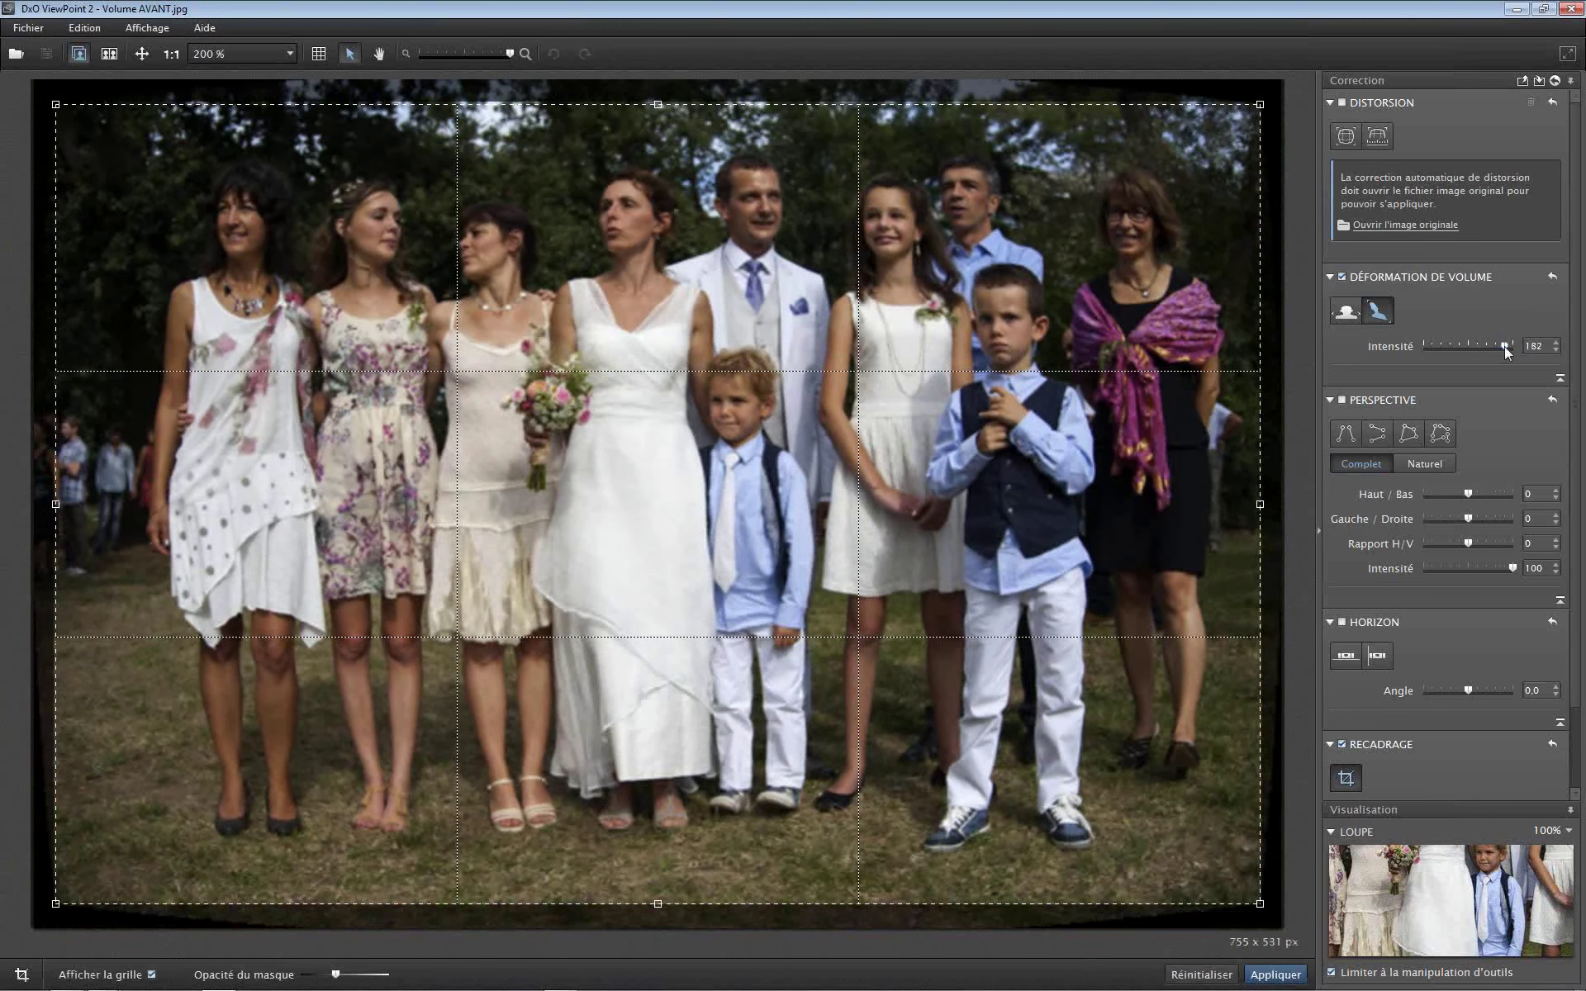
pyautogui.moveTo(1502, 346); pyautogui.dragTo(1499, 345)
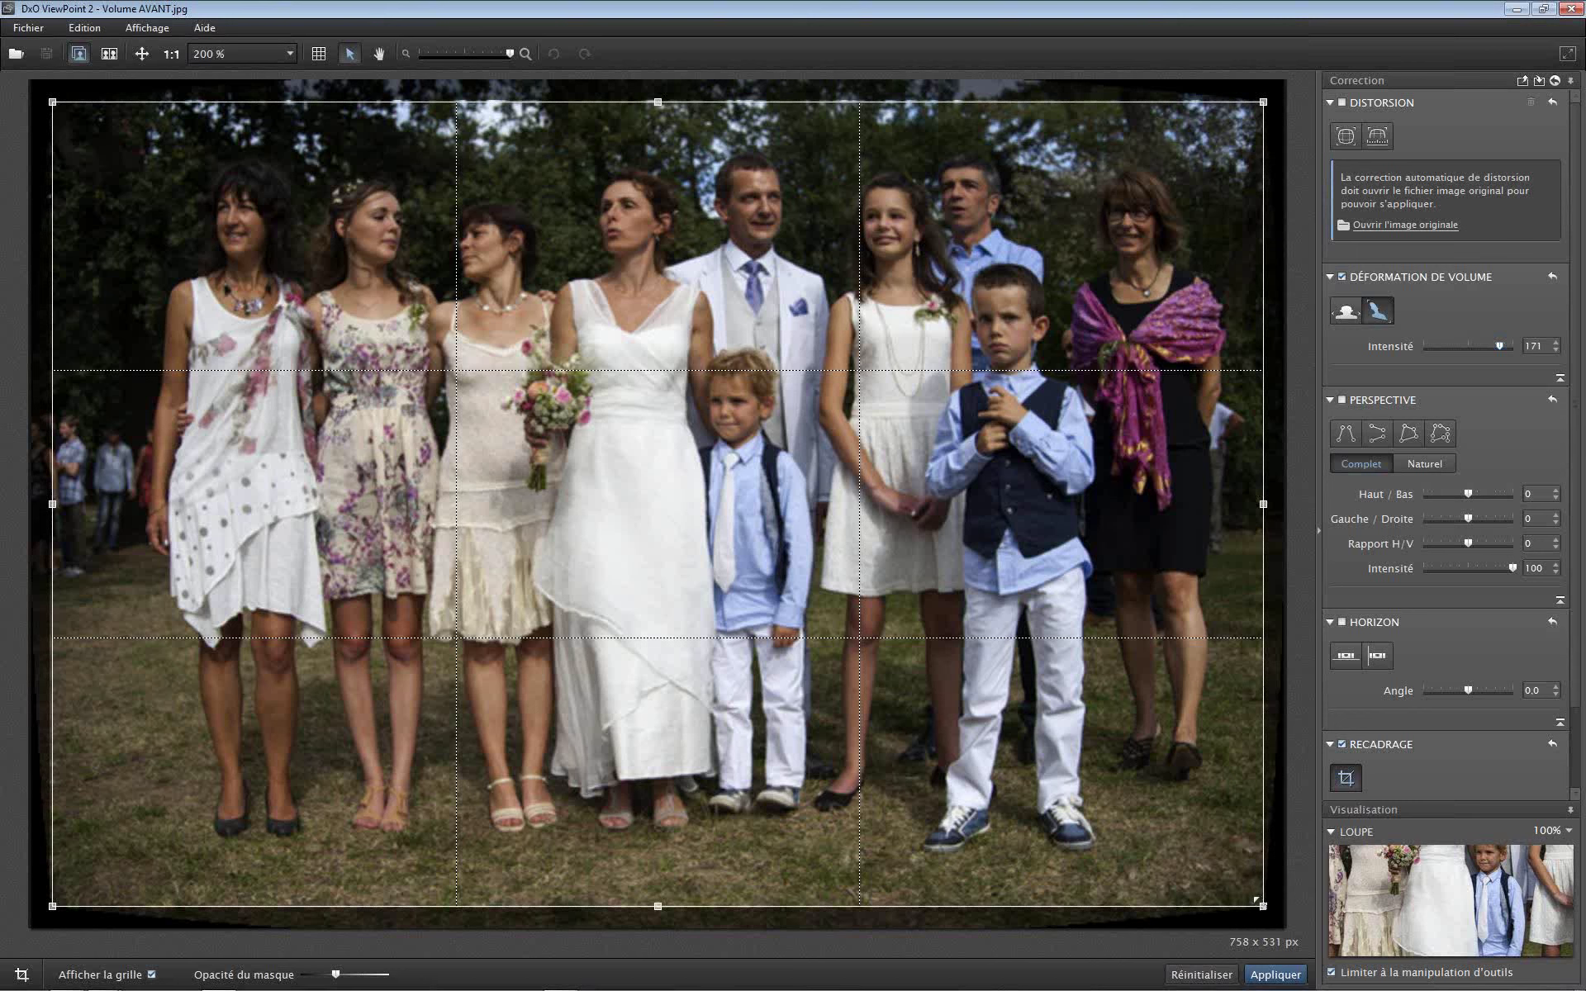
# Enlarge the wedding photo's crop frame to about 758 x 518 px so it reaches the image corners, and apply it
pyautogui.moveTo(1262, 907); pyautogui.dragTo(1288, 930)
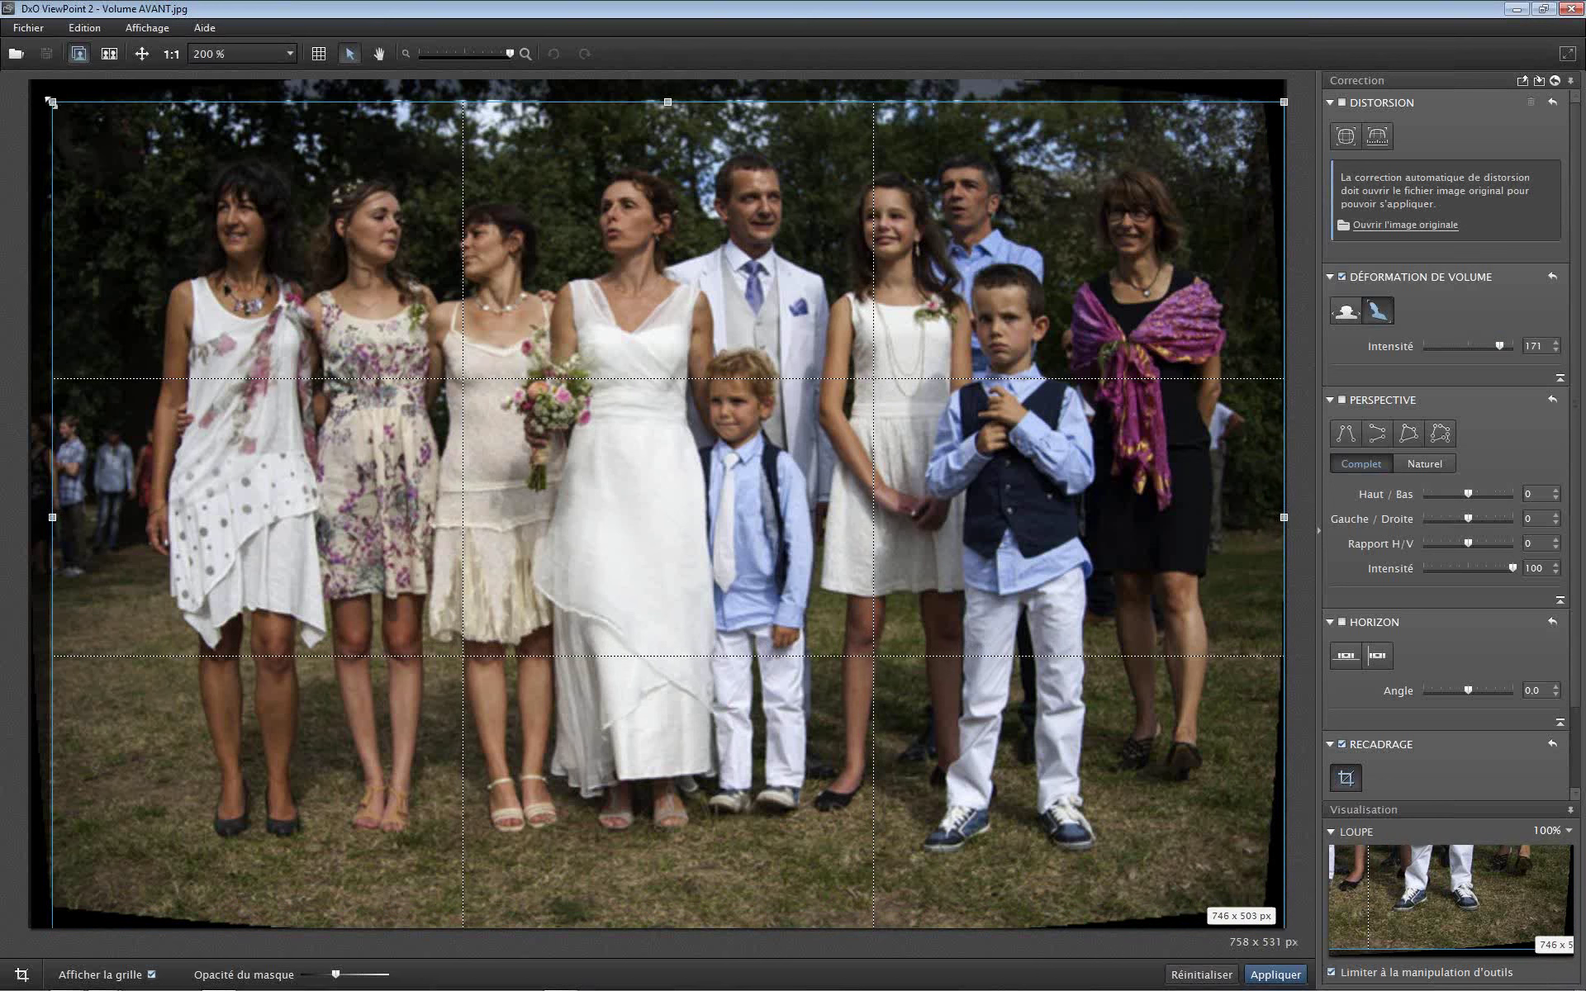
pyautogui.moveTo(51, 101); pyautogui.dragTo(23, 83)
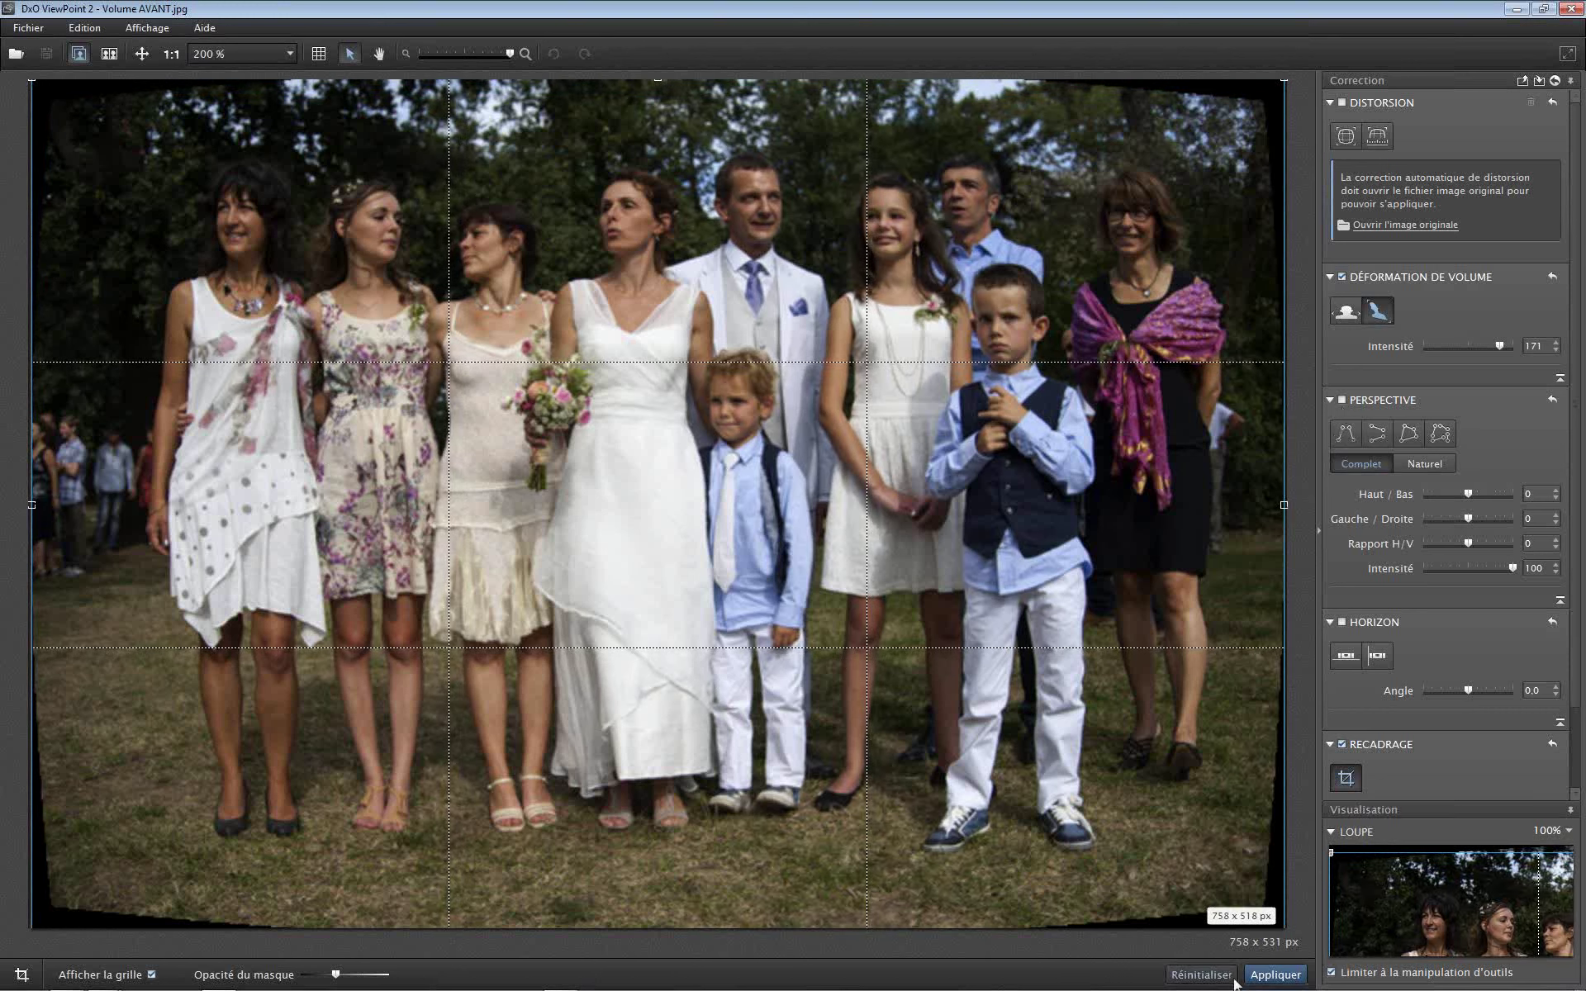
pyautogui.click(1276, 975)
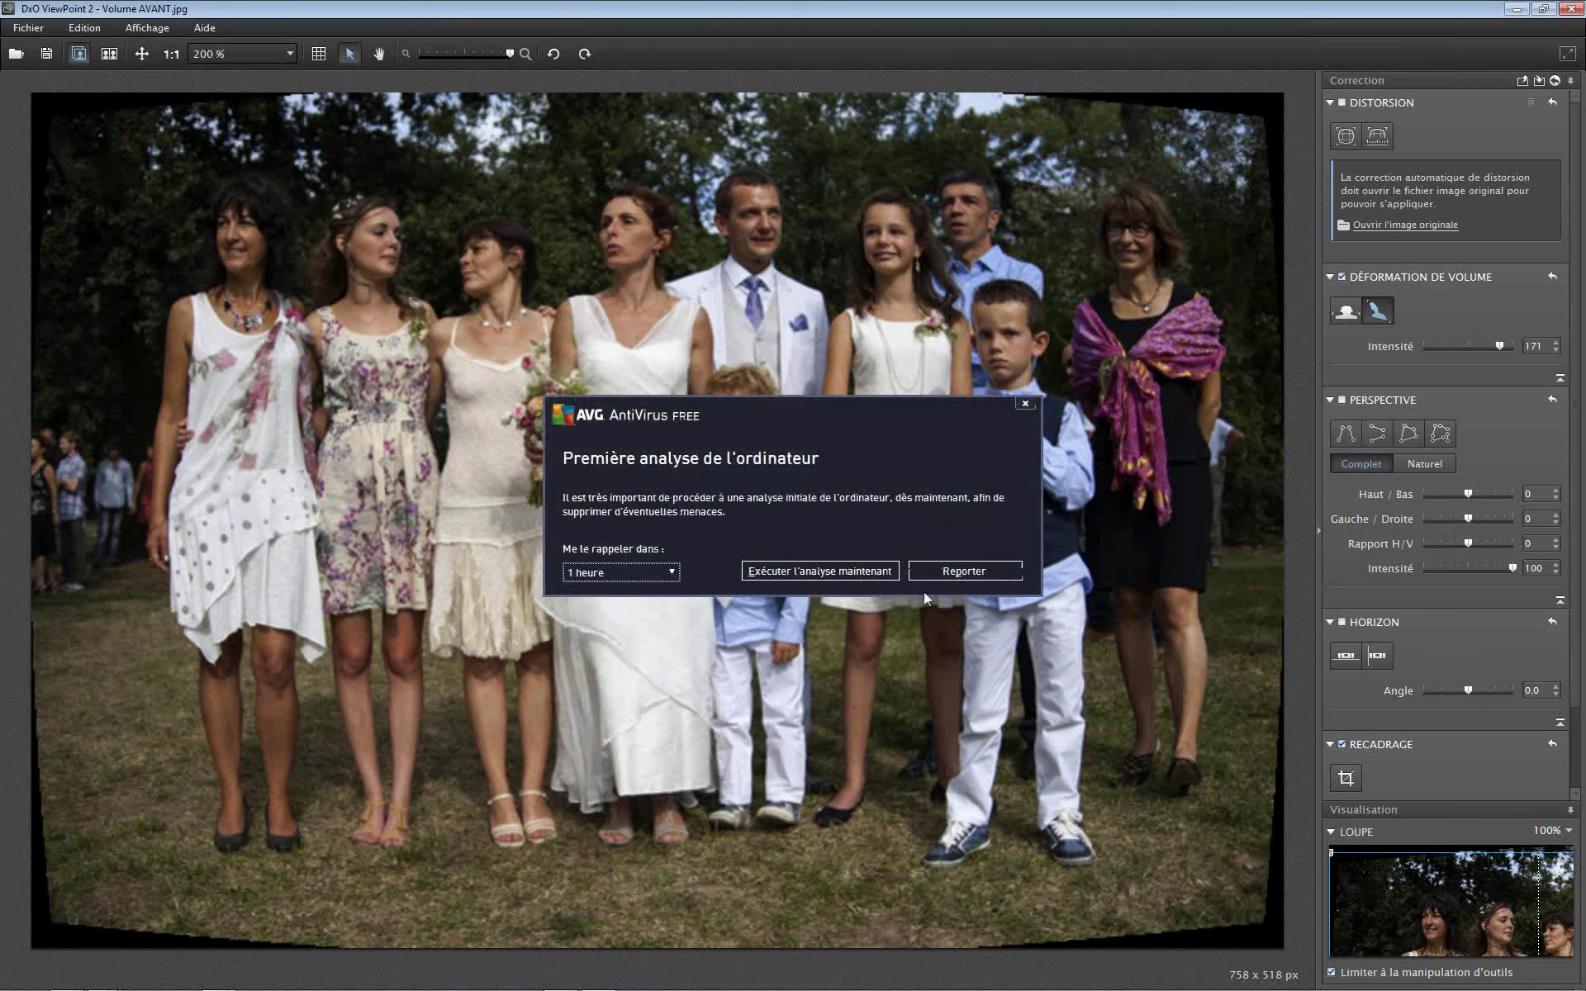
# Postpone the AVG antivirus scan with the reminder set to 4 heures
pyautogui.click(649, 571)
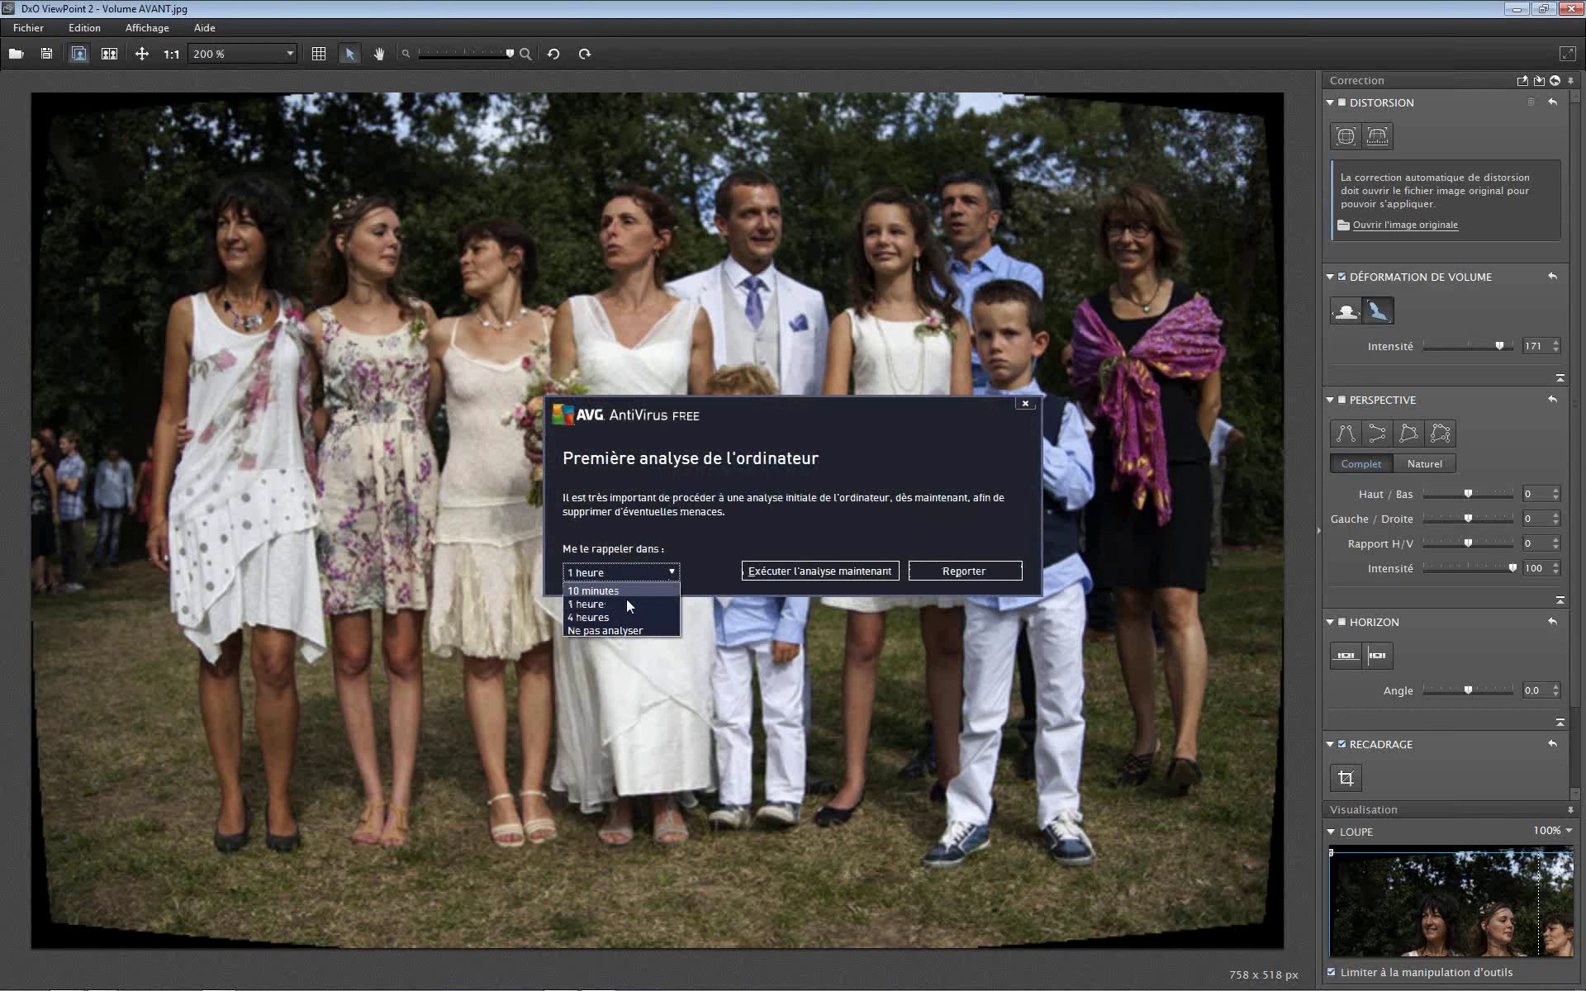
pyautogui.click(627, 621)
pyautogui.click(931, 569)
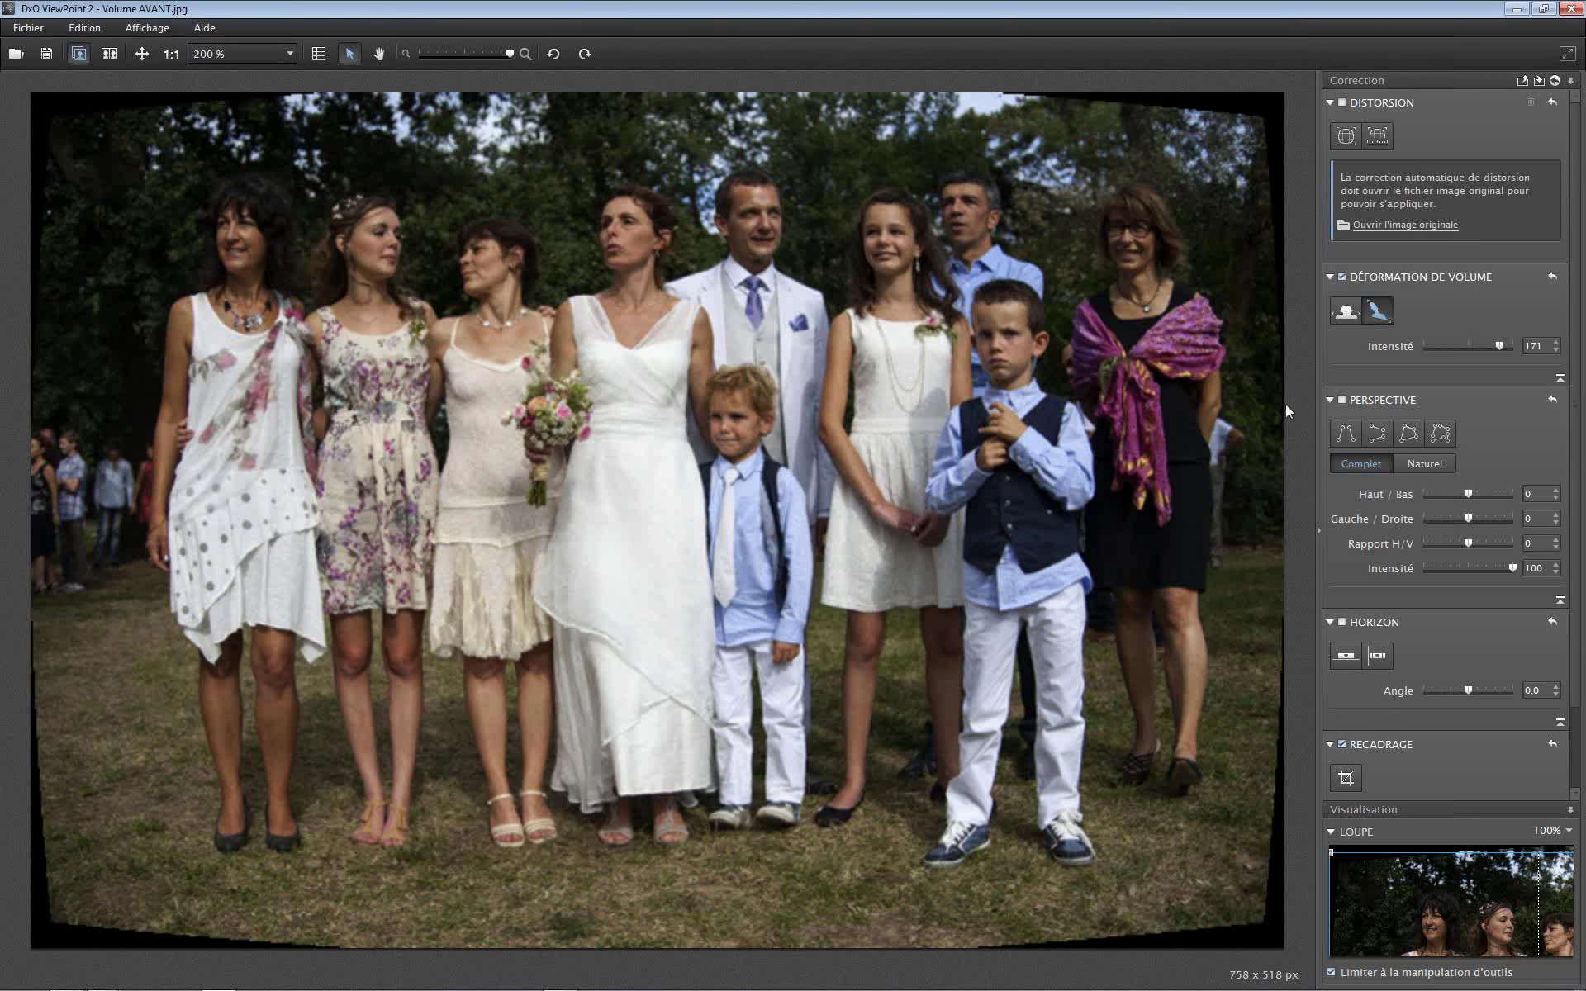
# Reopen the wedding photo's crop, shrink the frame to about 731 x 484 px to exclude the black borders, and apply it
pyautogui.click(1347, 778)
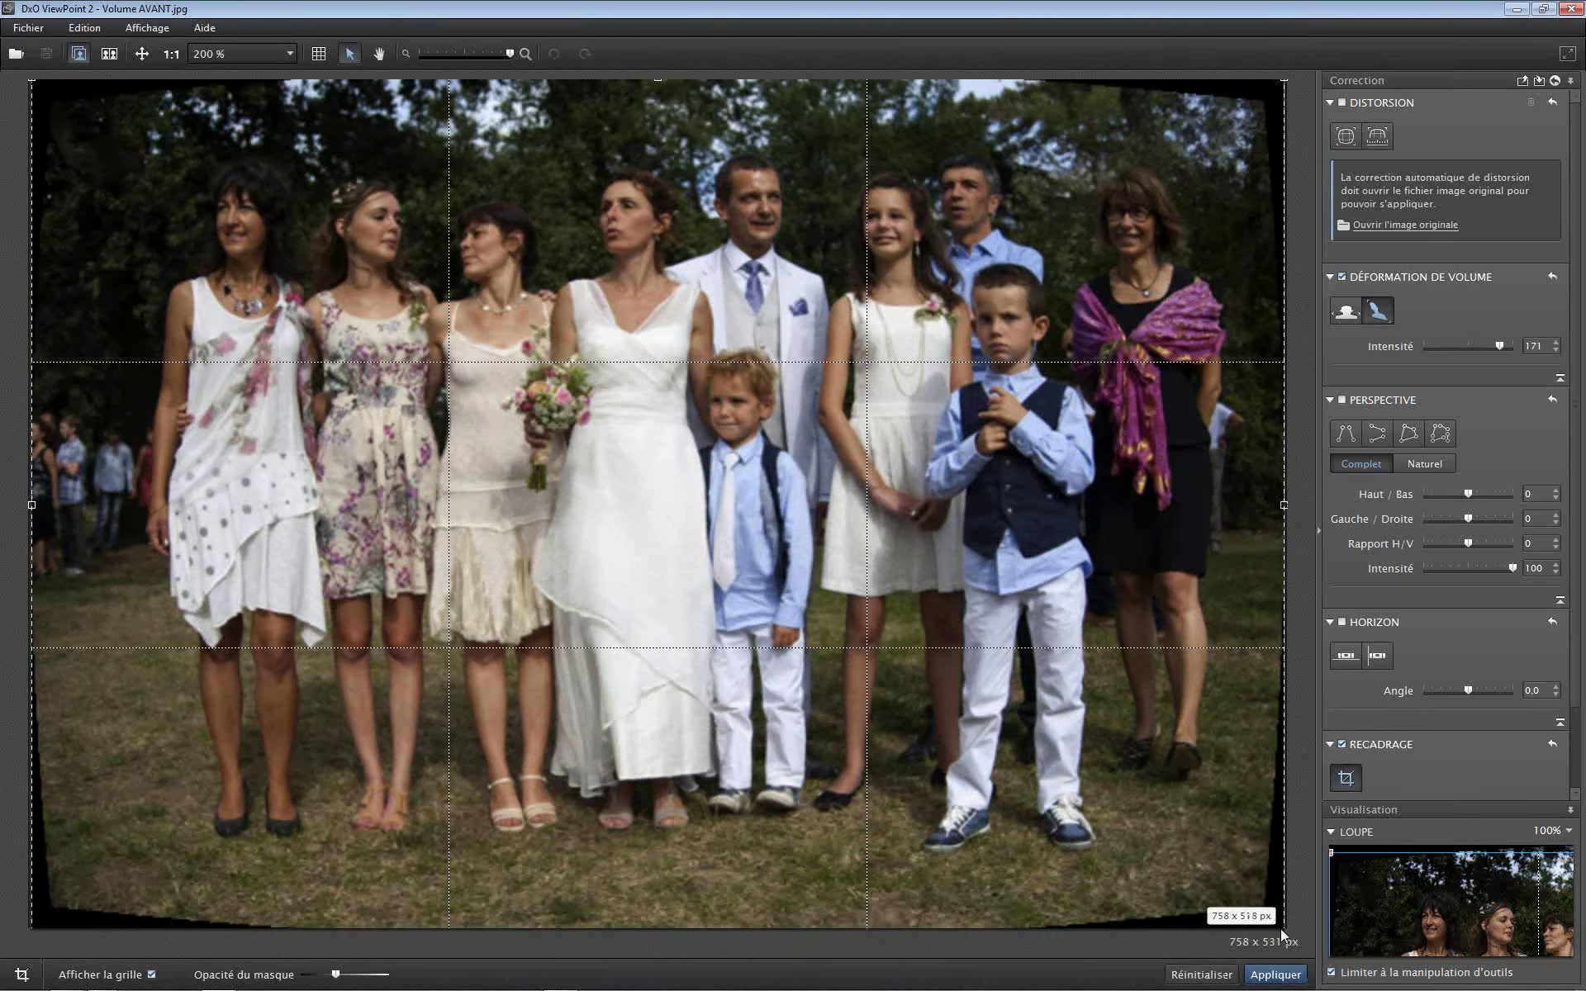
pyautogui.moveTo(1282, 926)
pyautogui.mouseDown()
pyautogui.moveTo(1263, 902)
pyautogui.moveTo(1213, 899)
pyautogui.moveTo(1262, 899)
pyautogui.mouseUp()
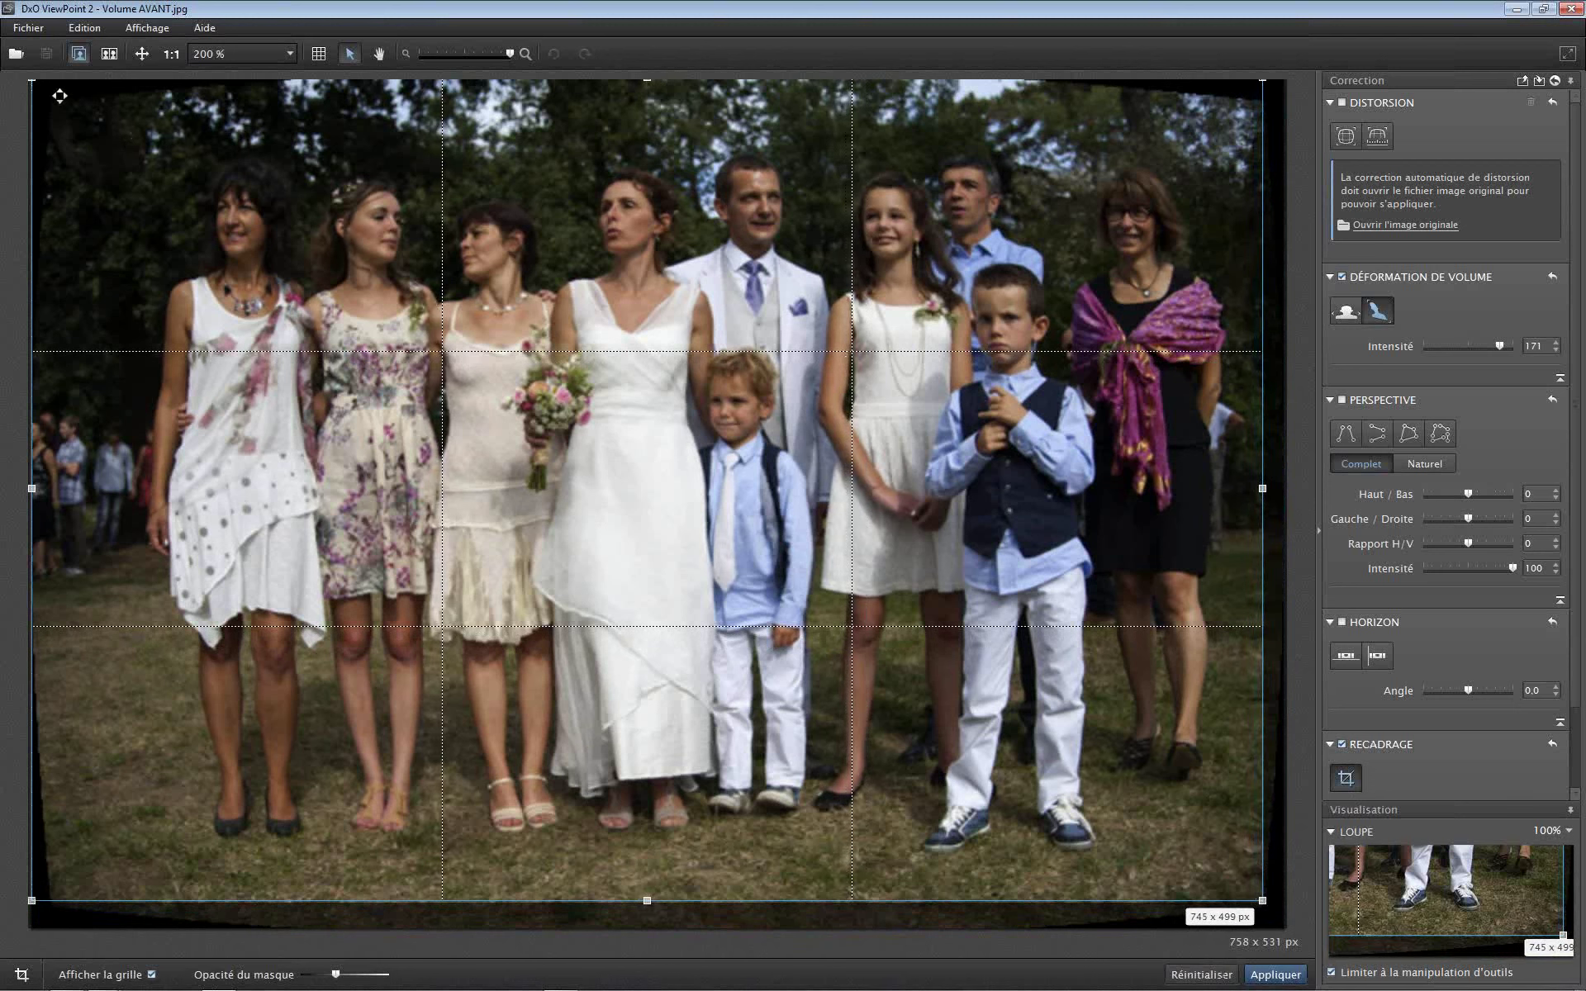
pyautogui.moveTo(33, 81); pyautogui.dragTo(55, 101)
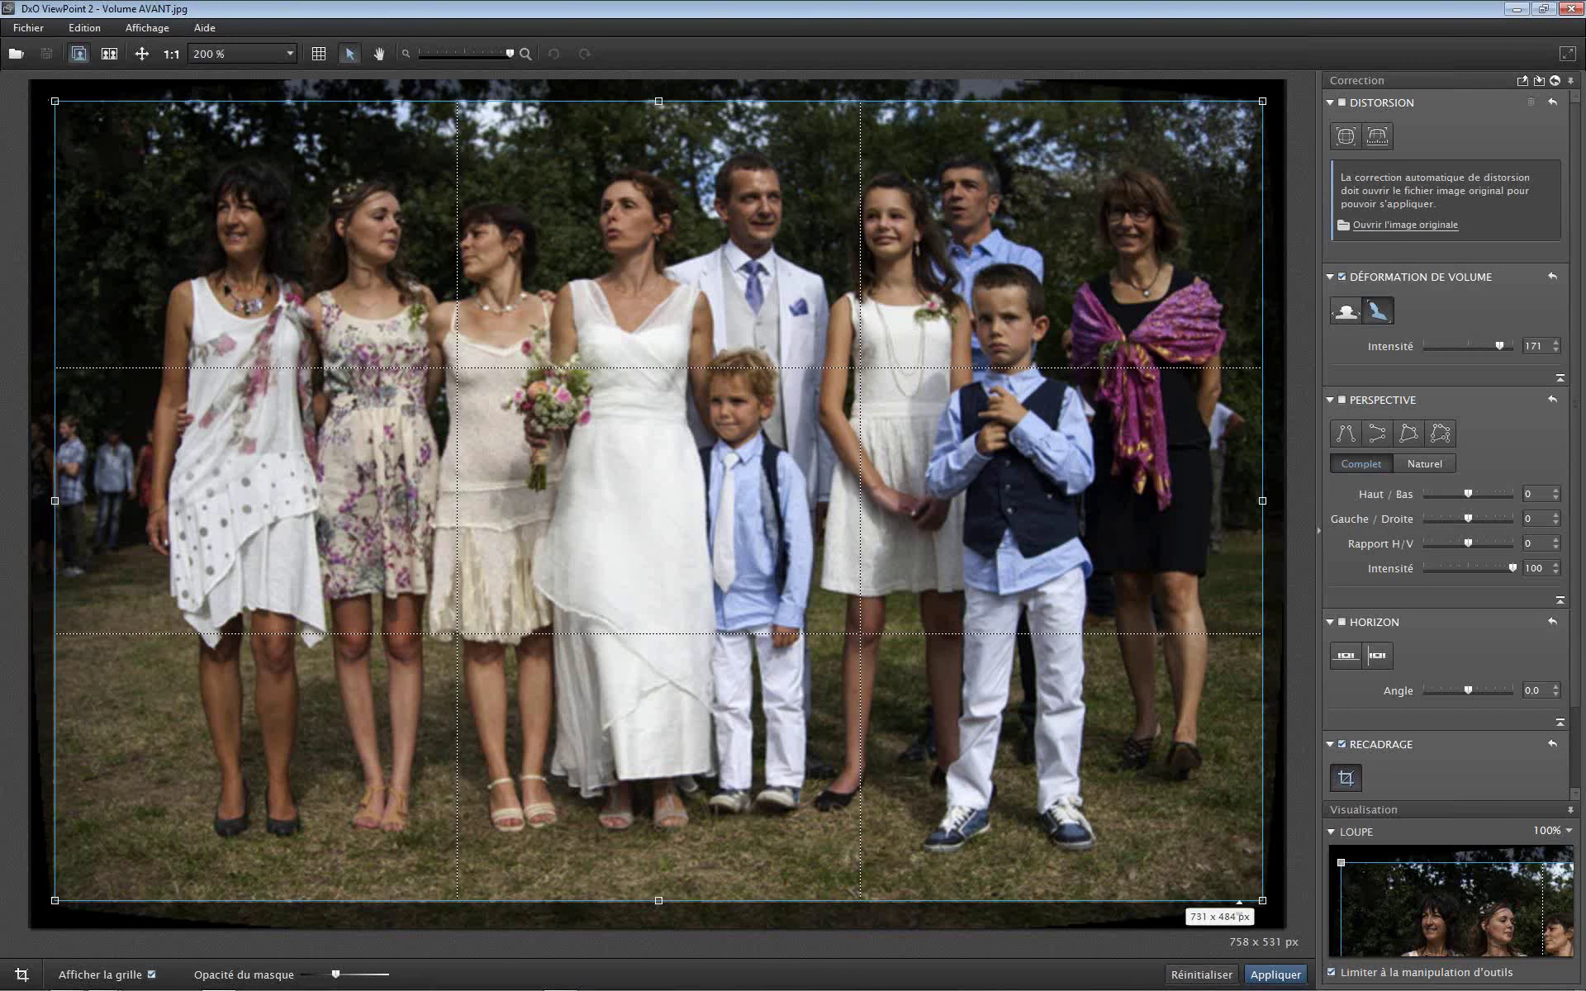
pyautogui.click(1273, 976)
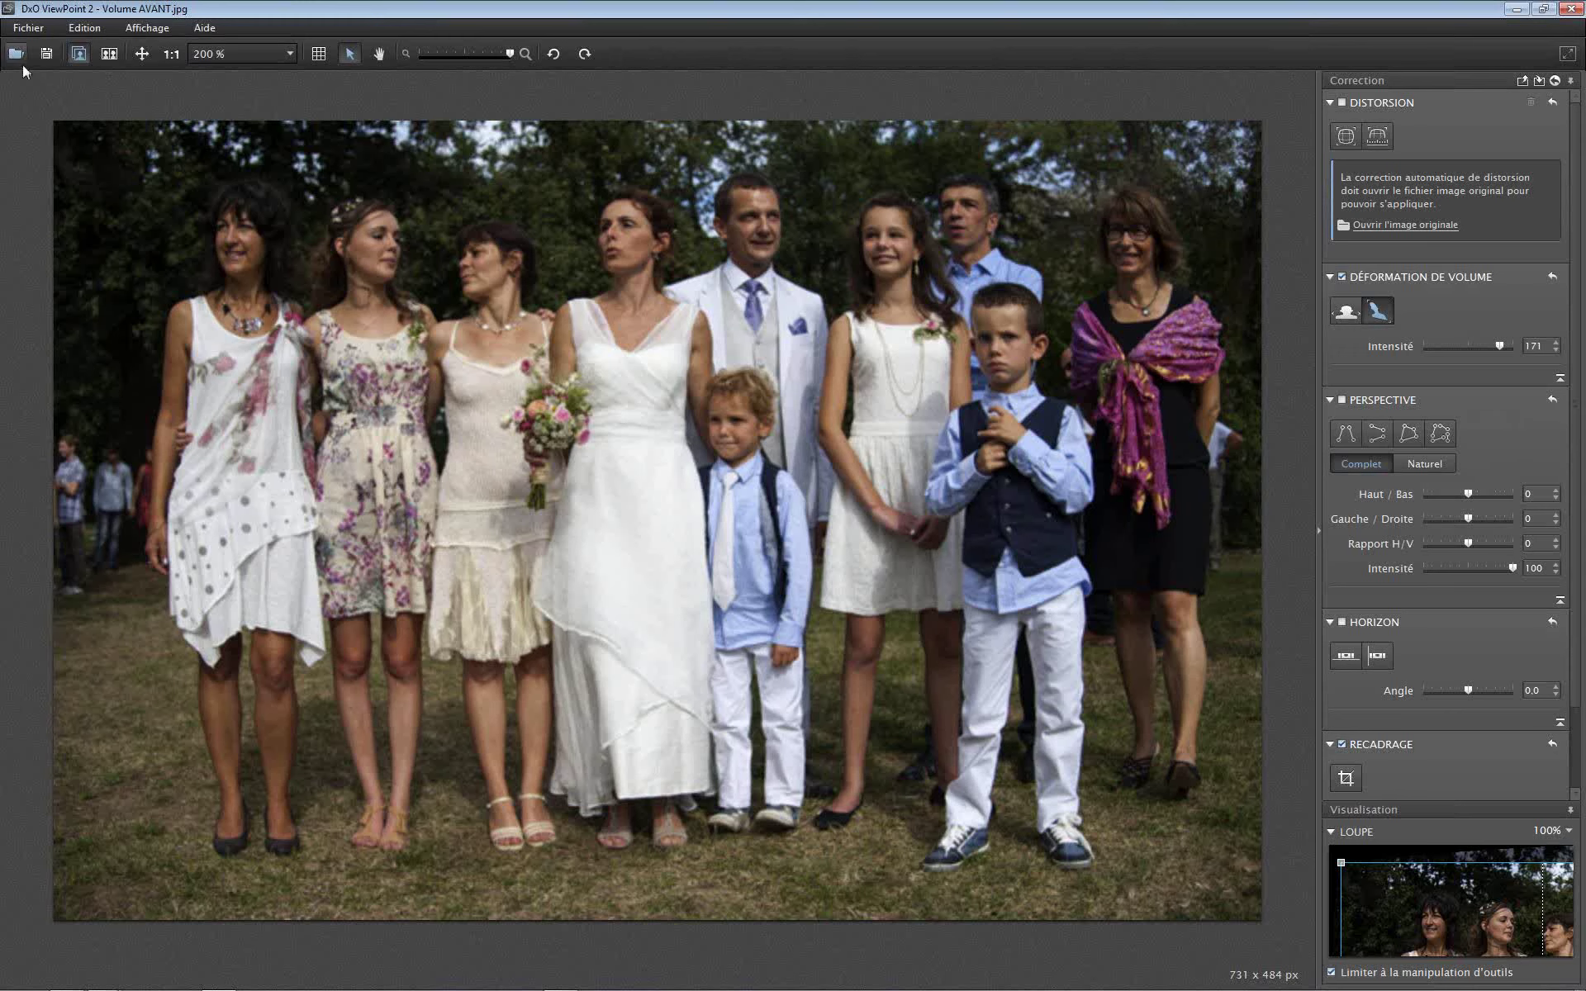
# Close the wedding photo without saving and open the black-and-white Trocadero building photo
pyautogui.click(31, 33)
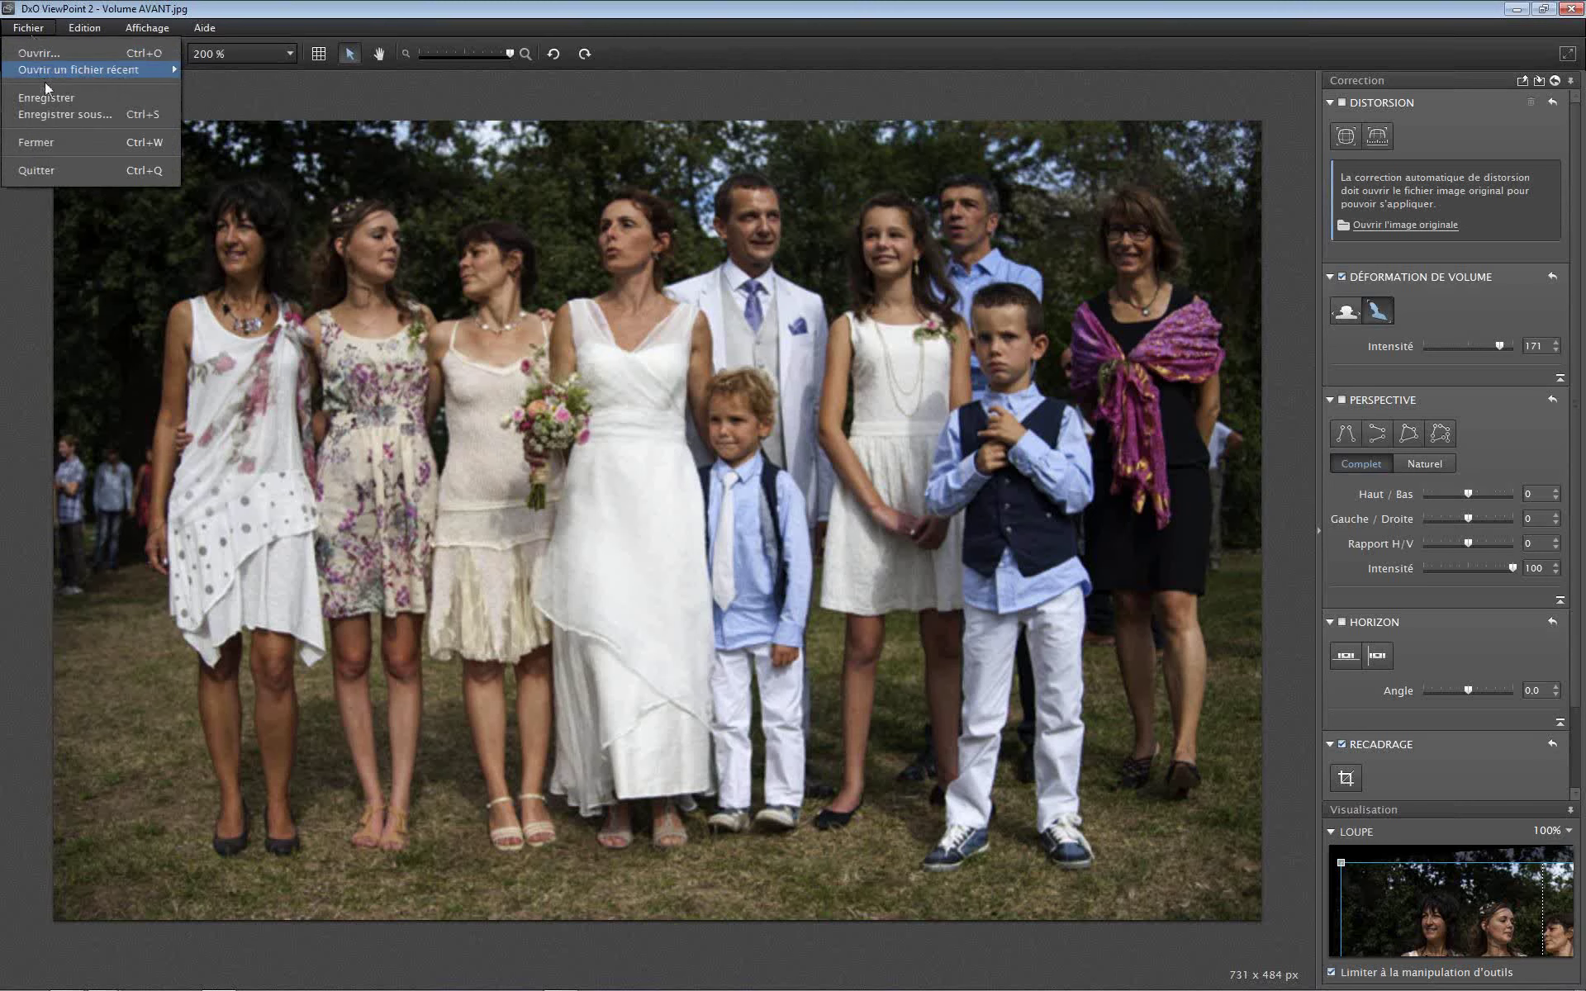
pyautogui.click(52, 145)
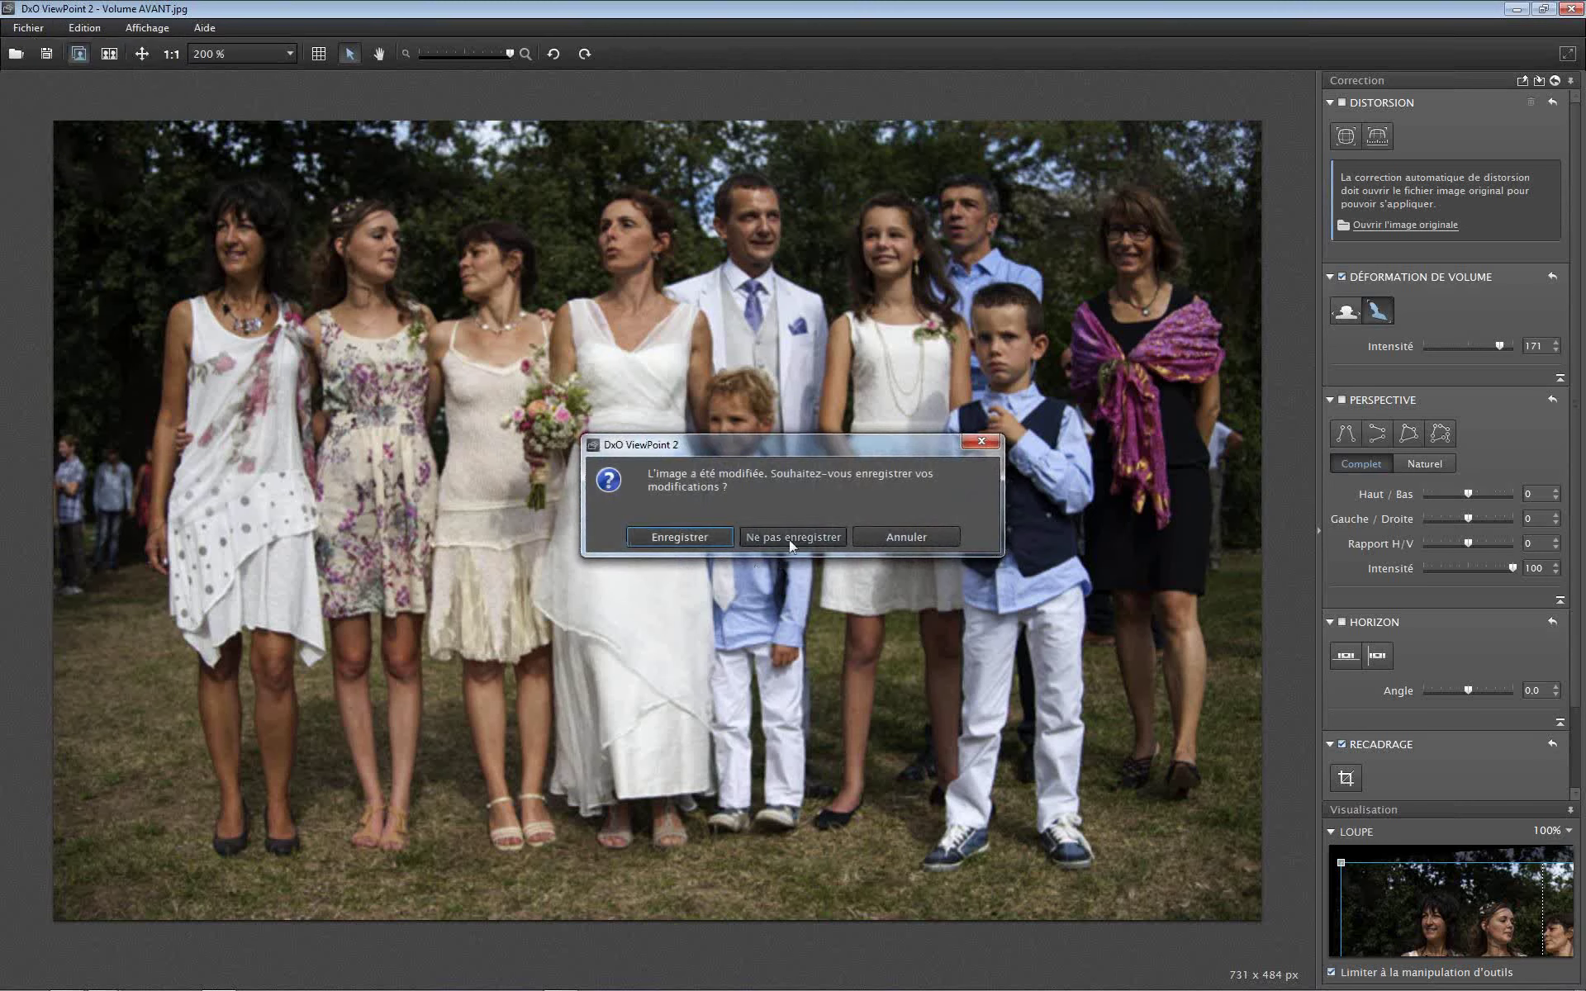
pyautogui.click(789, 538)
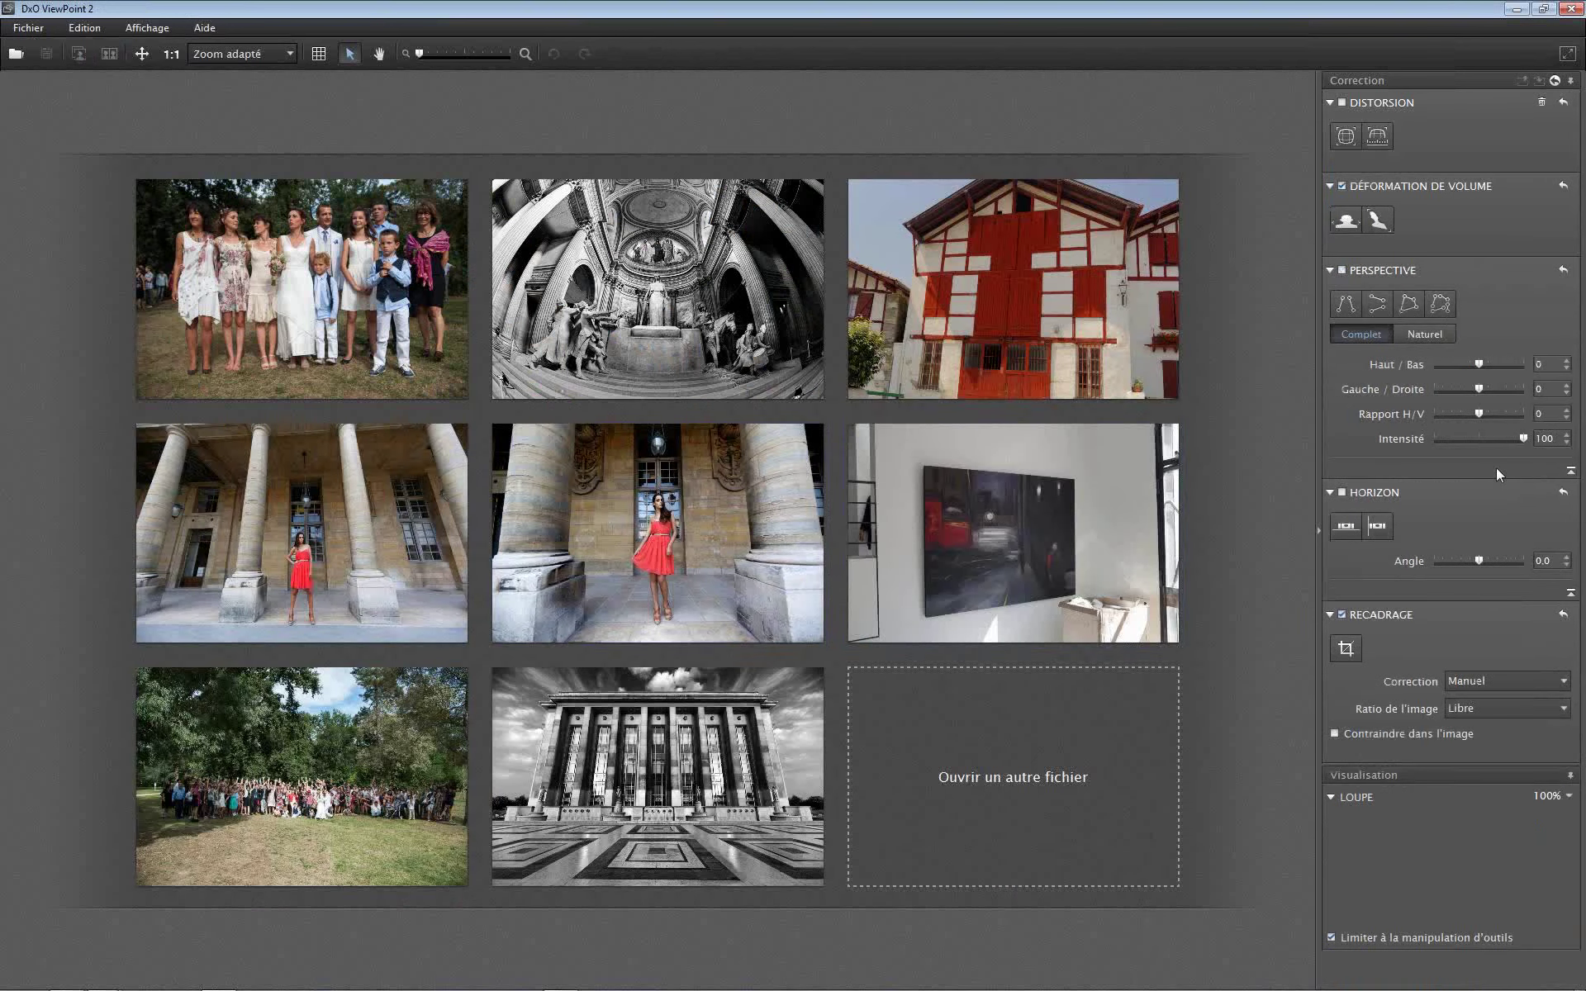
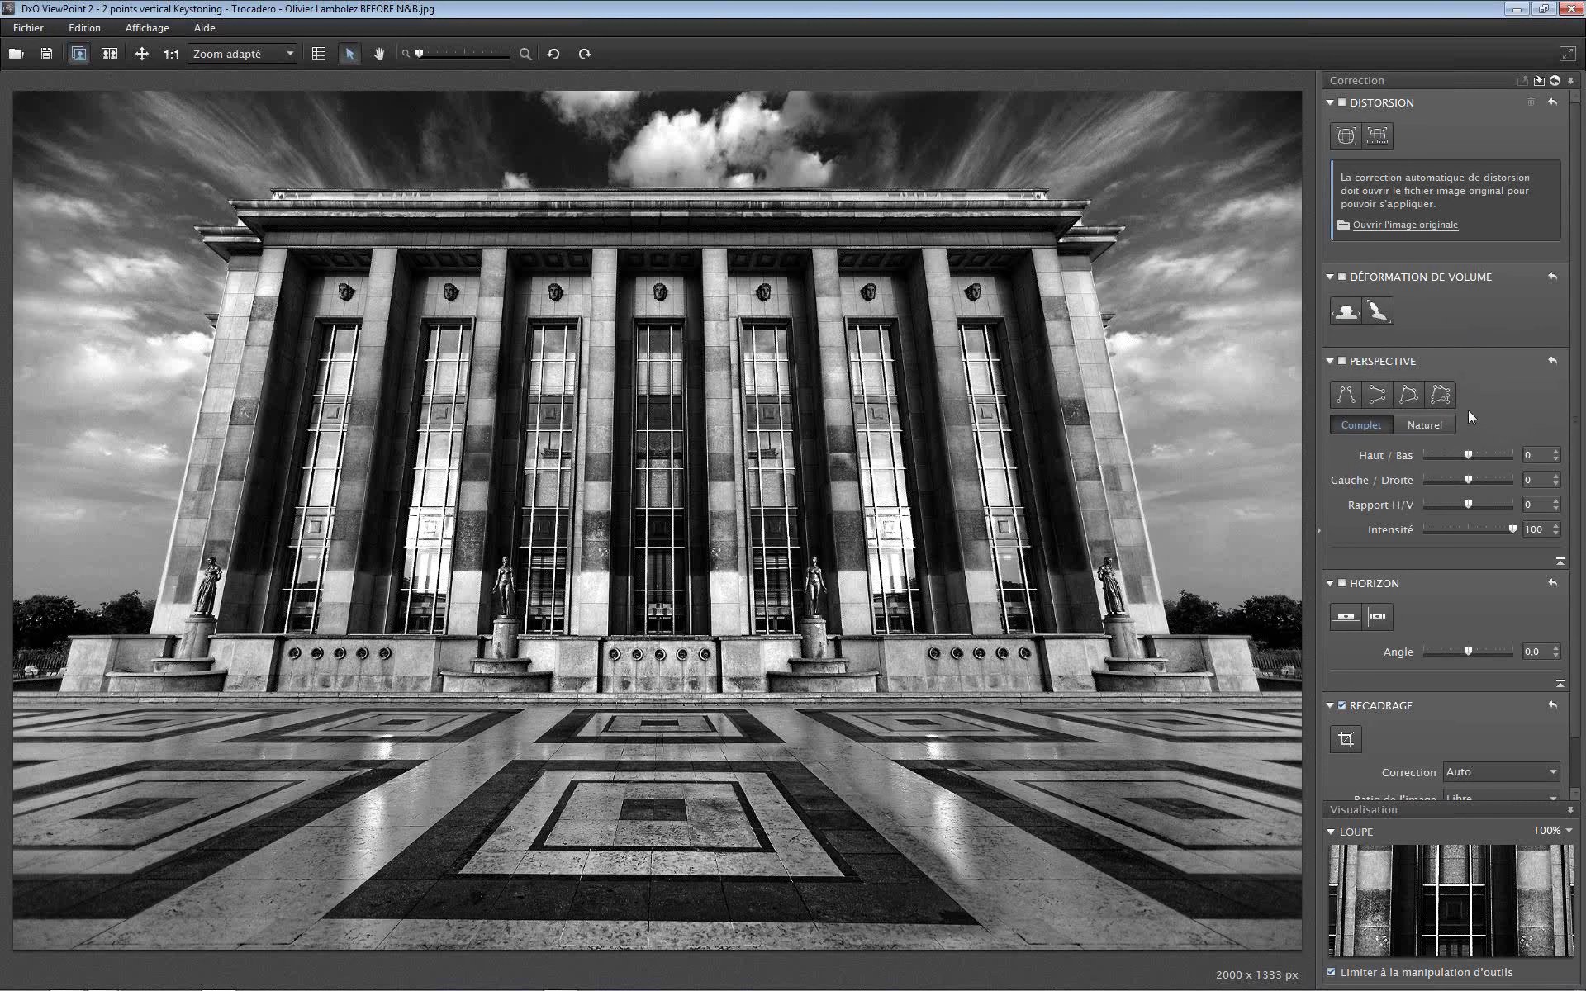
# Start the vertical-parallels perspective correction, place the left line's upper handle atop the pillar beside the leftmost window, and set the magnifier to 200%
pyautogui.click(1342, 398)
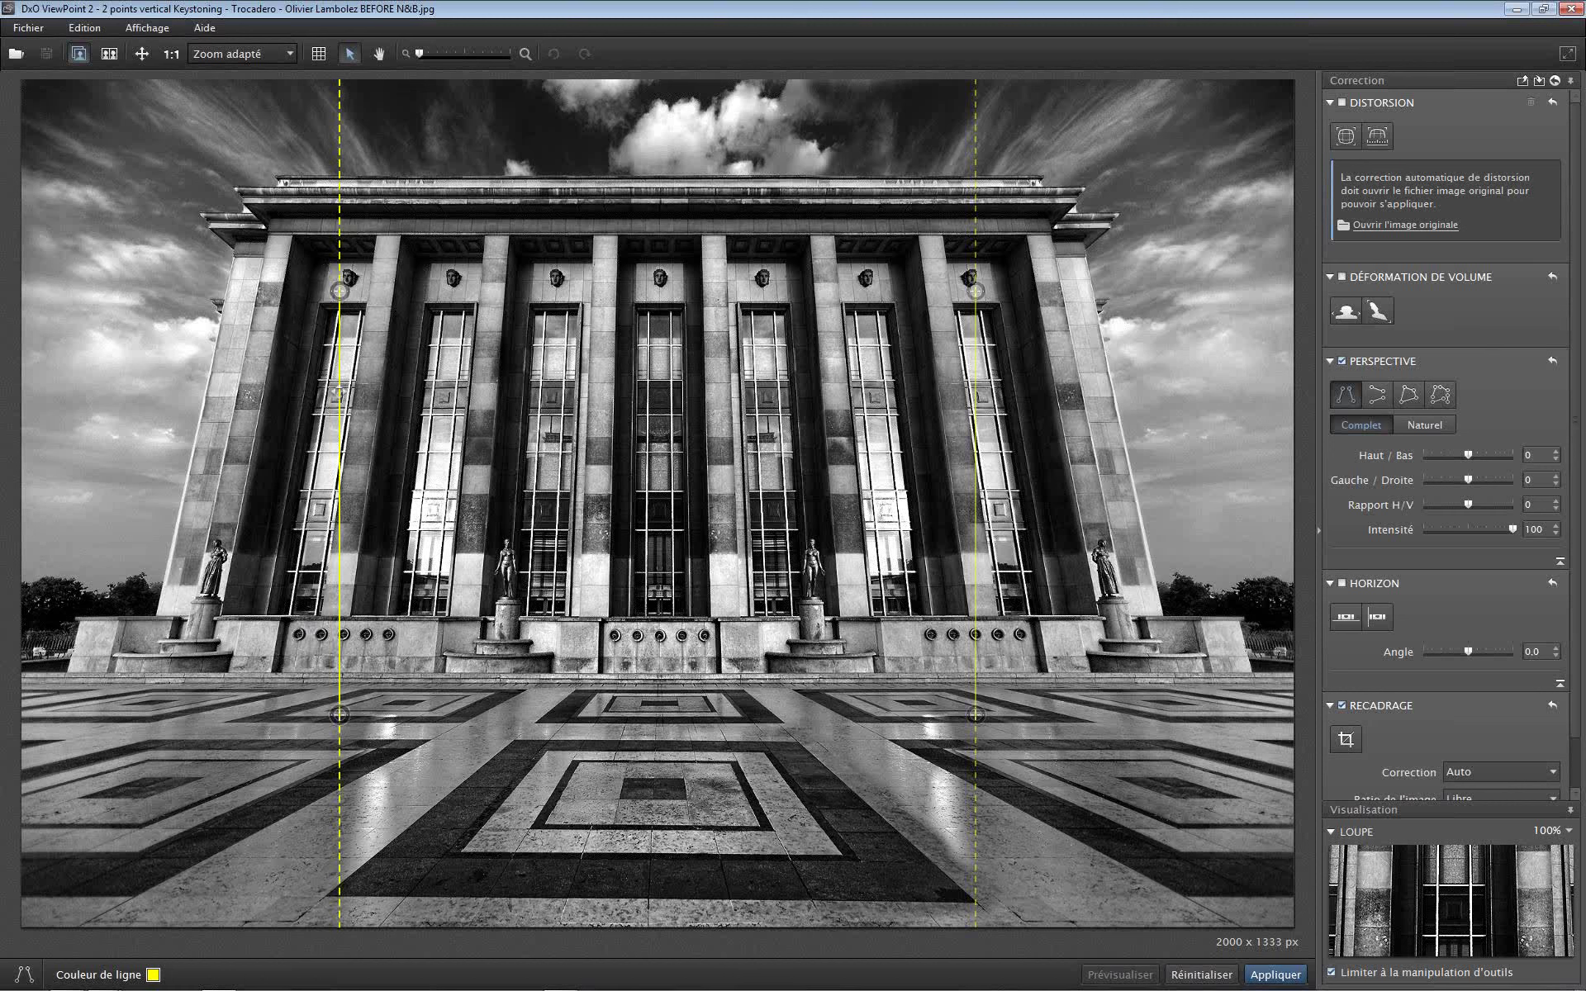
pyautogui.moveTo(341, 292); pyautogui.dragTo(374, 244)
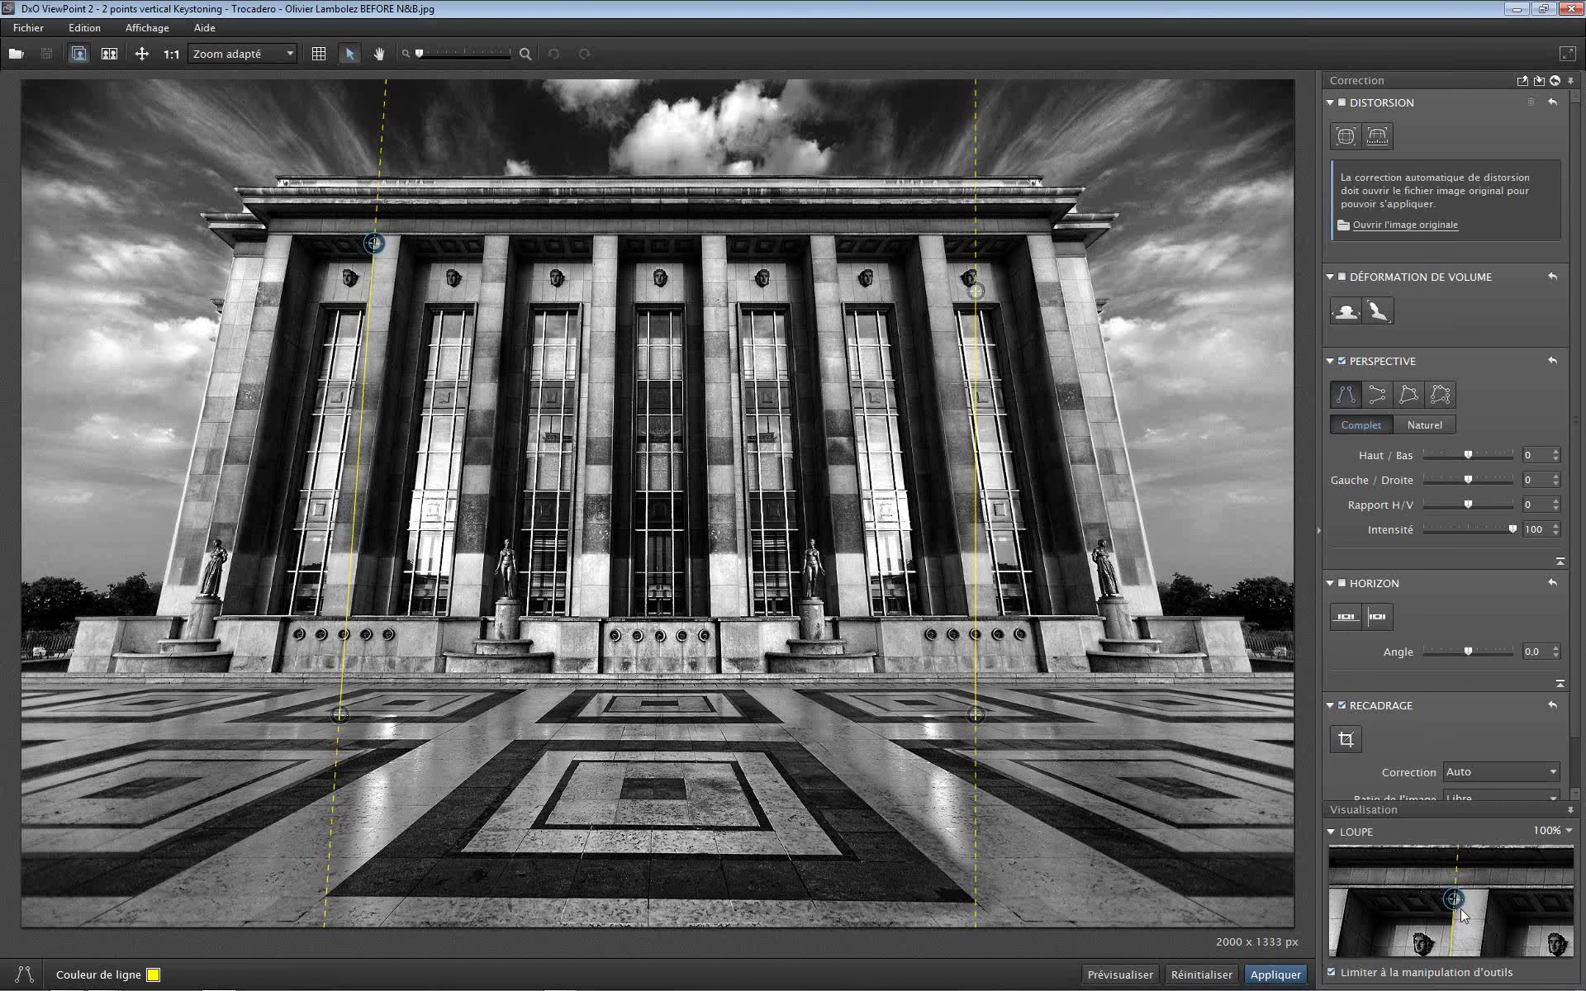
pyautogui.click(1560, 831)
pyautogui.click(1553, 861)
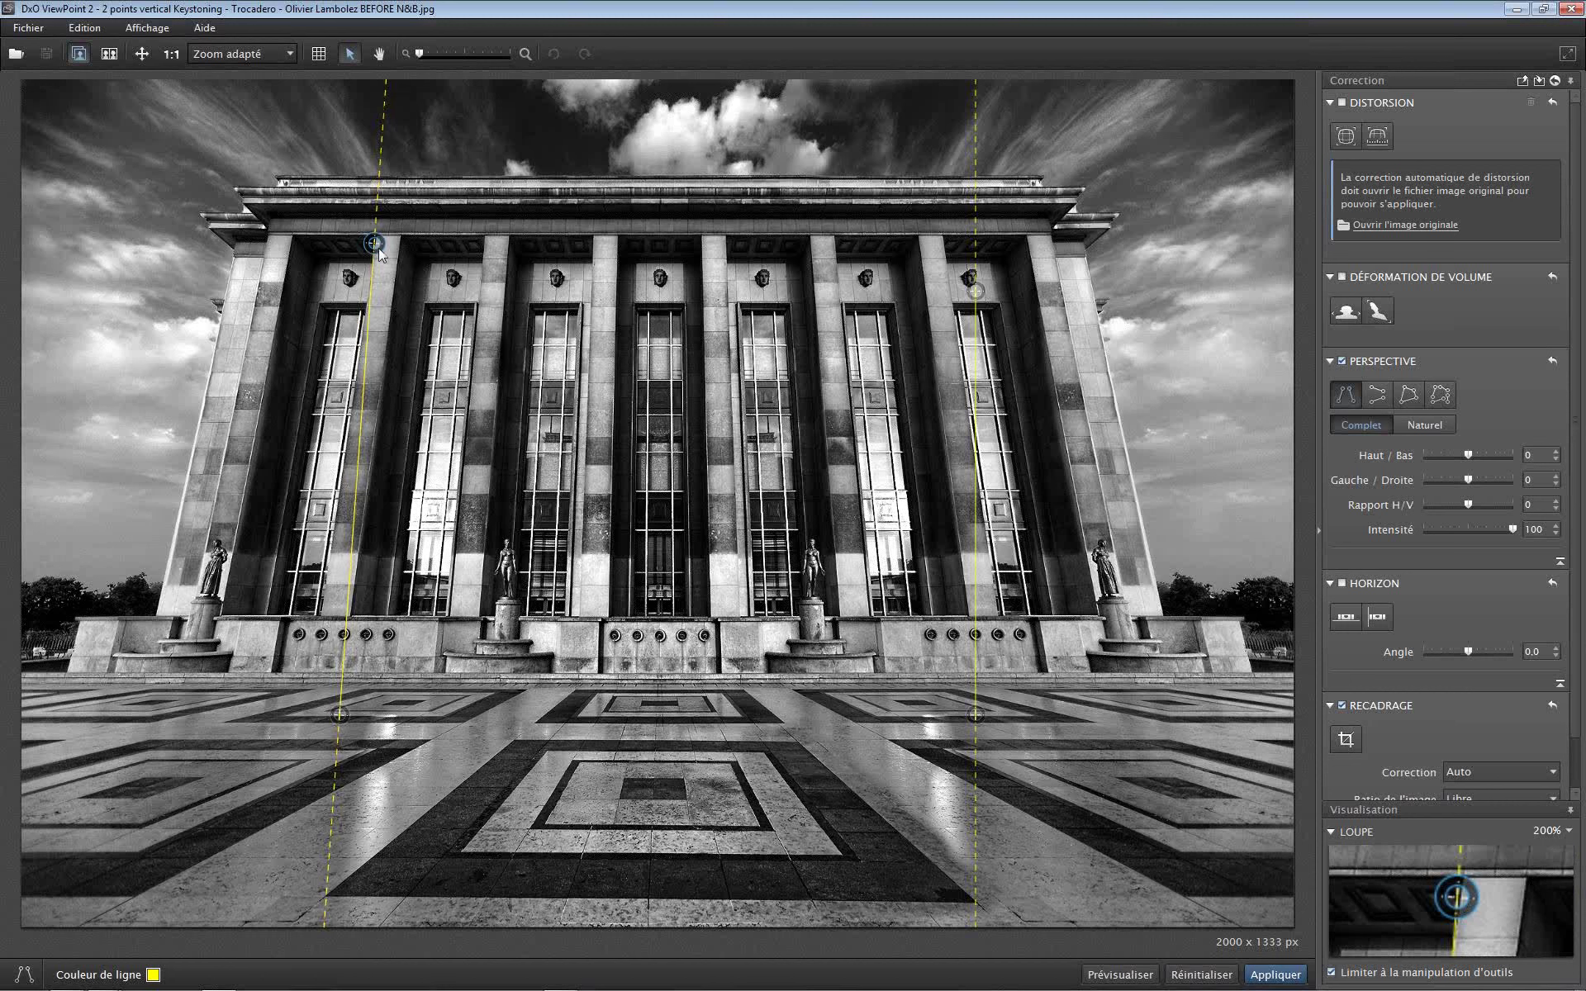
# Fine-tune the left line's upper handle in small horizontal increments until it sits on the pillar's edge
pyautogui.moveTo(370, 244); pyautogui.dragTo(371, 246)
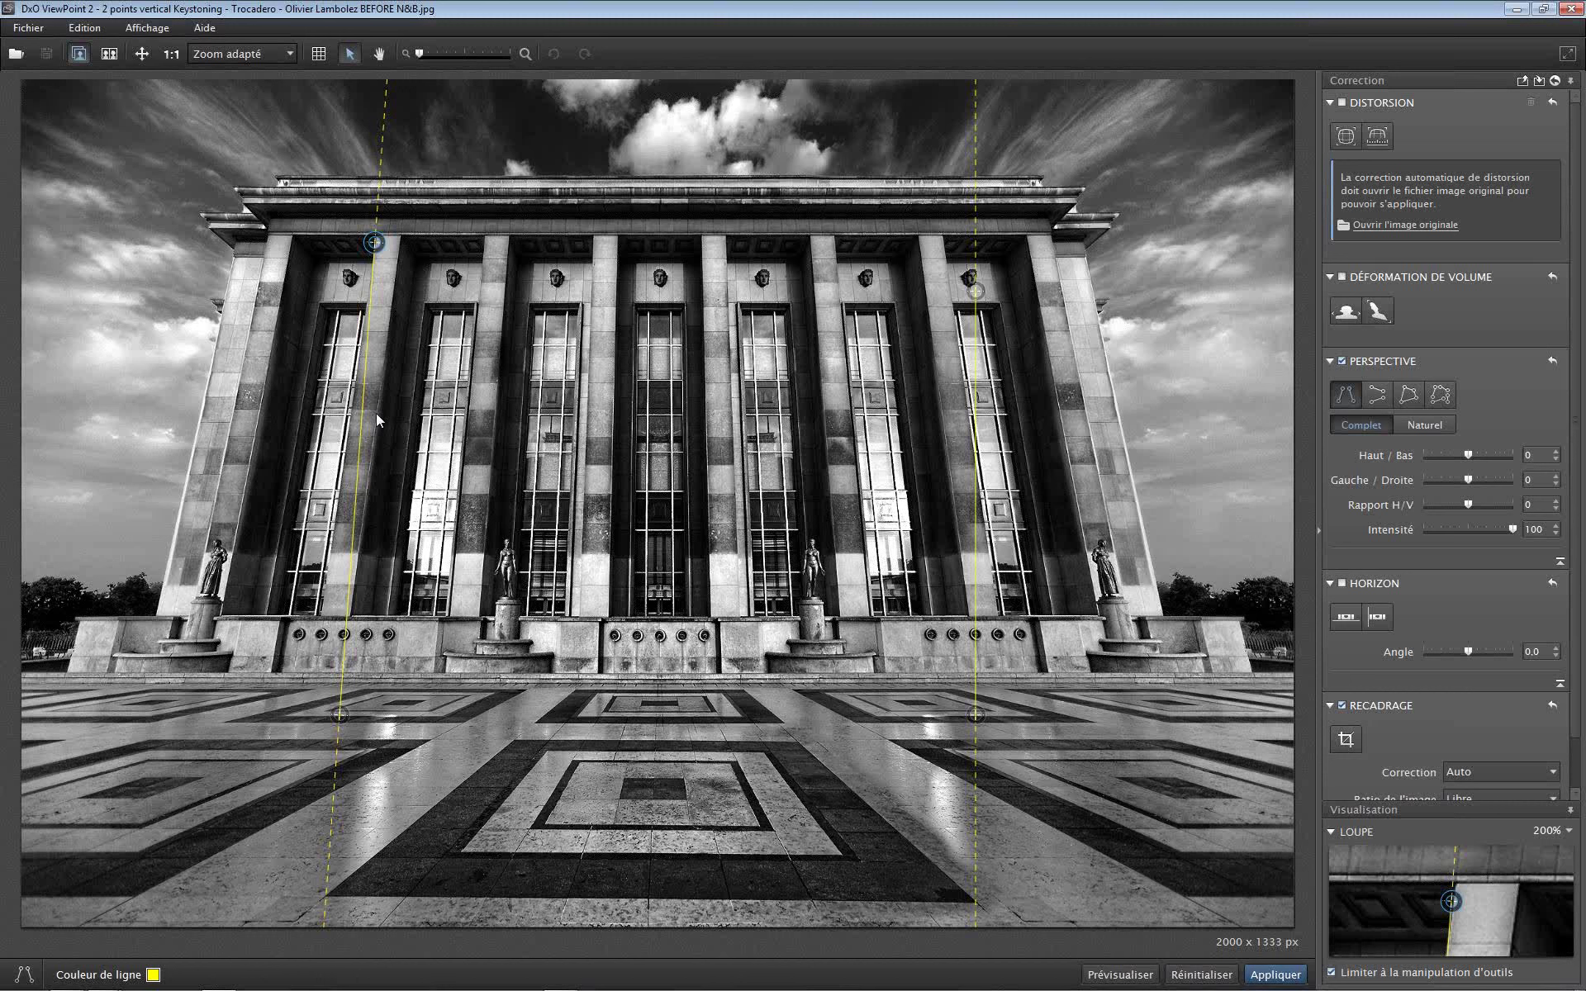
pyautogui.press('Right')
pyautogui.press('Right')
pyautogui.press('Left')
pyautogui.press('Left')
pyautogui.press('Left')
pyautogui.press('Right')
pyautogui.press('Right')
pyautogui.press('Right')
pyautogui.press('Right')
pyautogui.press('Right')
pyautogui.press('Left')
pyautogui.press('Left')
pyautogui.press('Left')
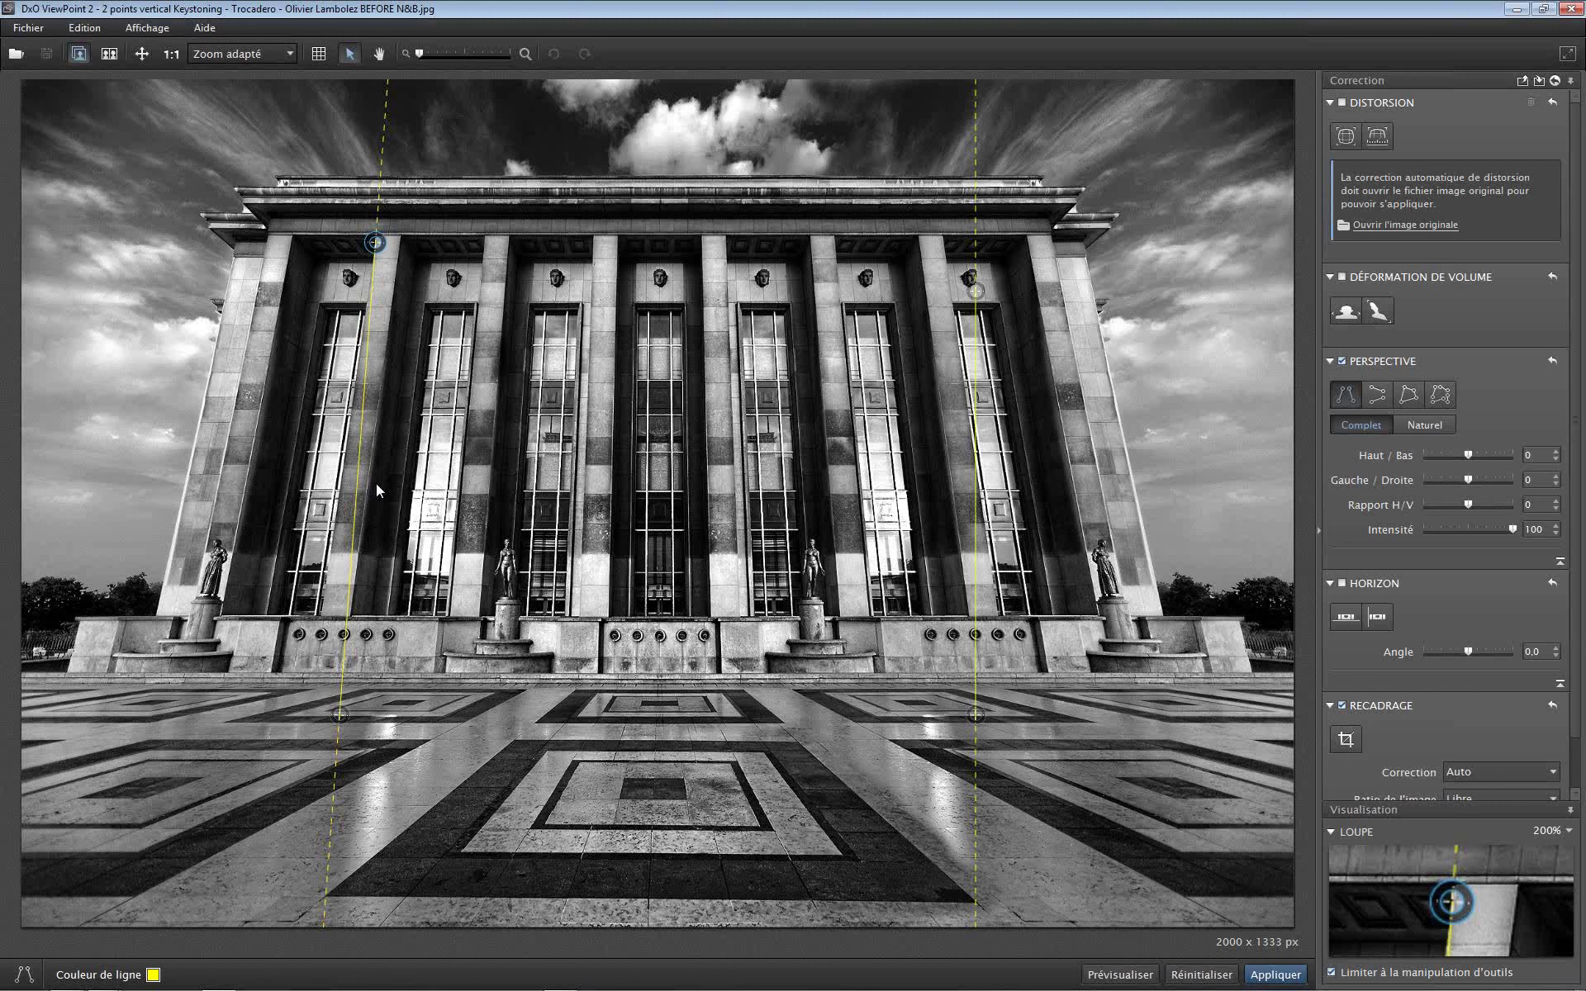
# Place the left line's lower handle at the foot of the same pillar edge, using the magnifier at 100% and then 200%
pyautogui.click(342, 715)
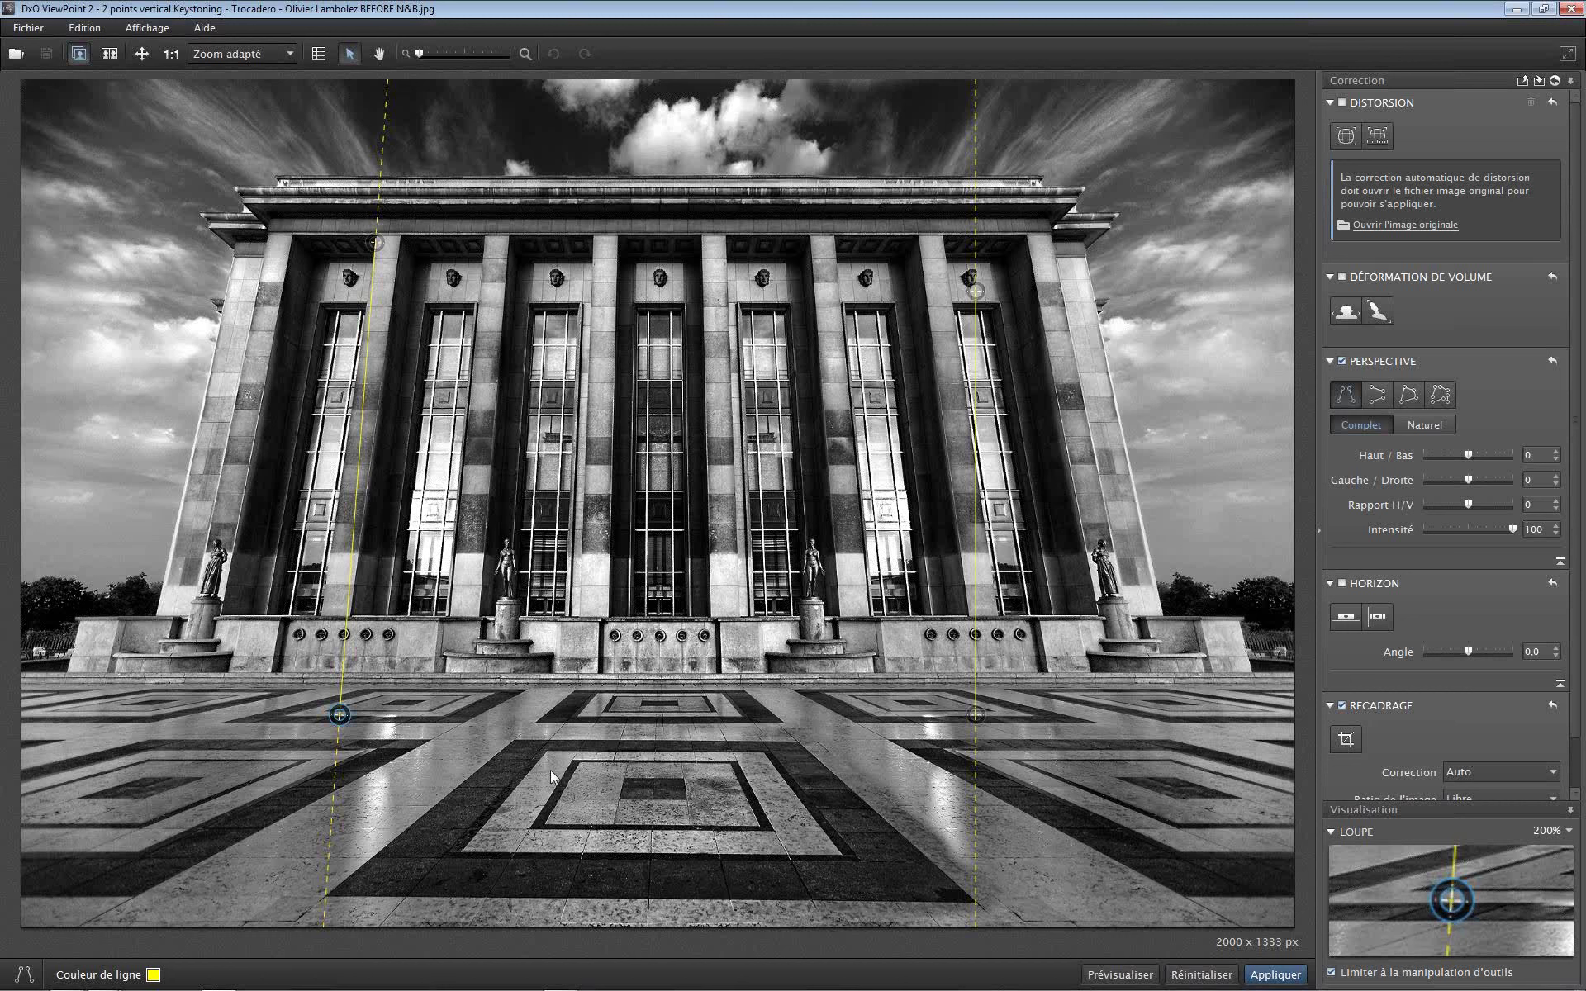
pyautogui.click(1568, 834)
pyautogui.click(1540, 856)
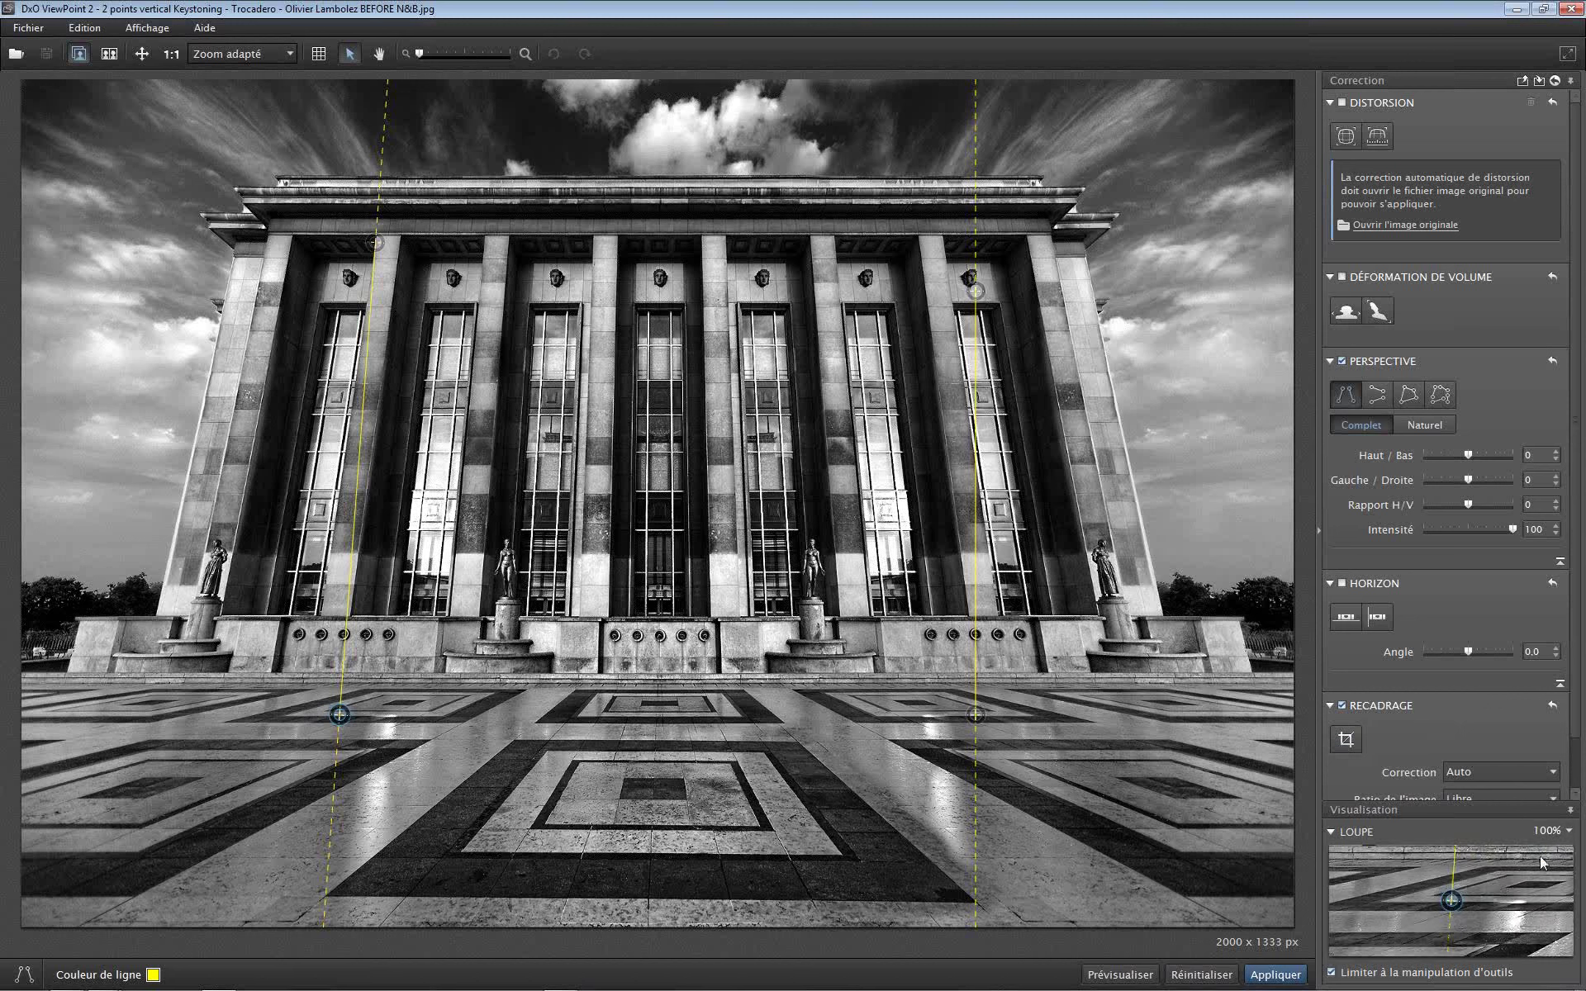
pyautogui.moveTo(341, 716); pyautogui.dragTo(323, 601)
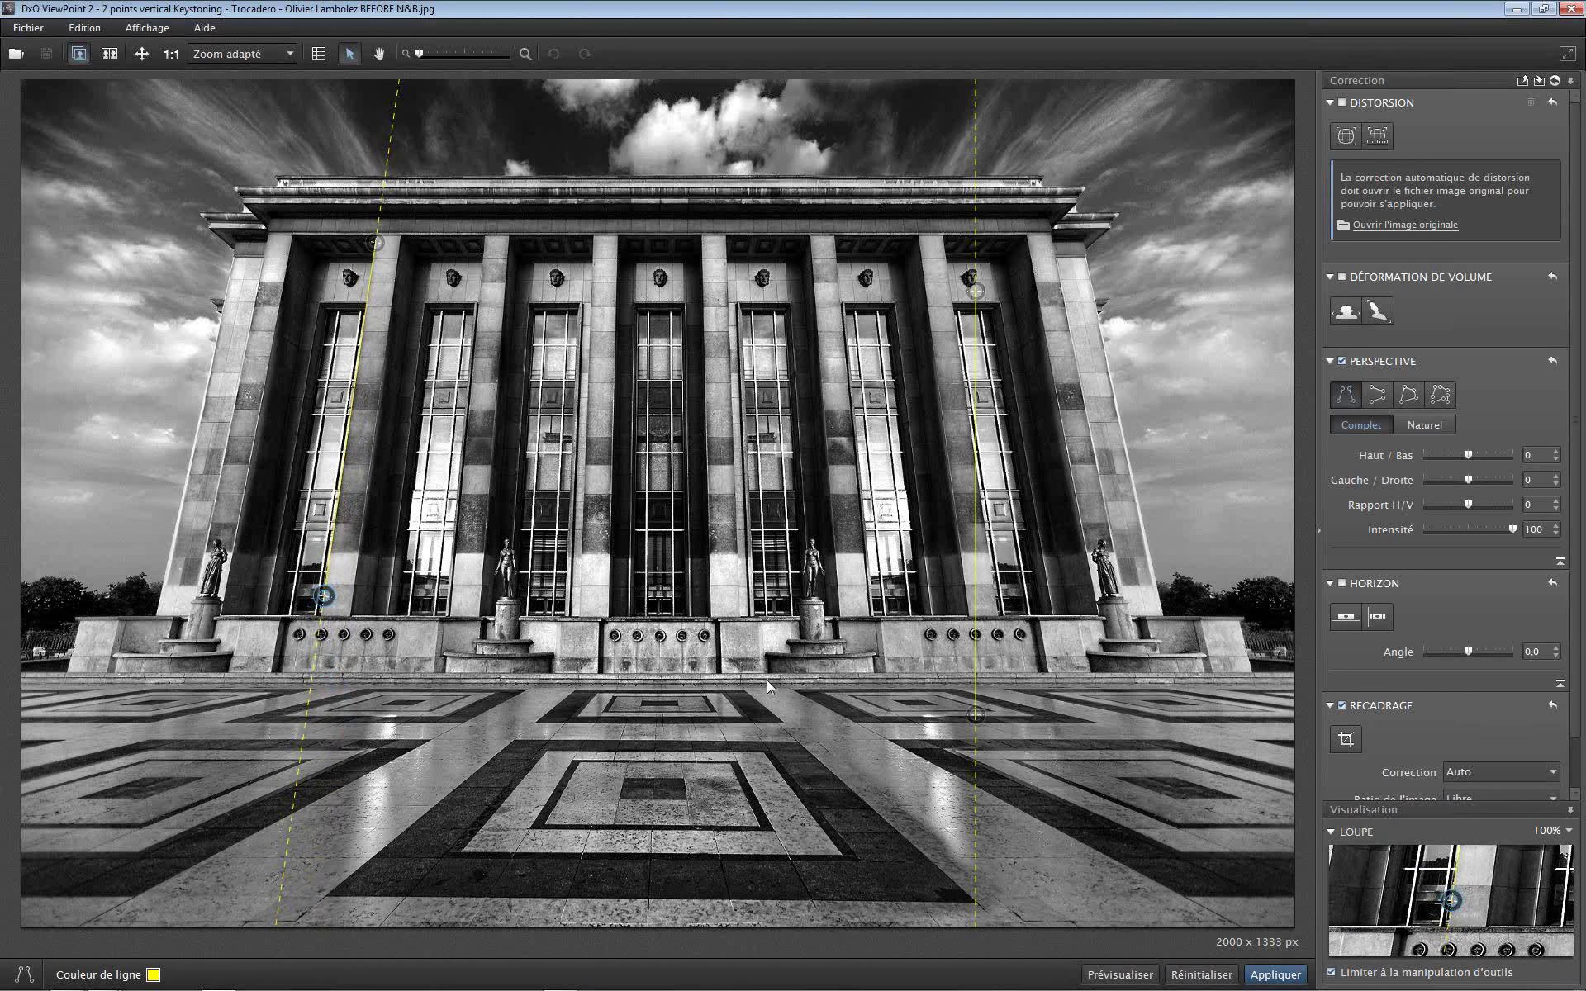
pyautogui.click(1551, 830)
pyautogui.click(1545, 856)
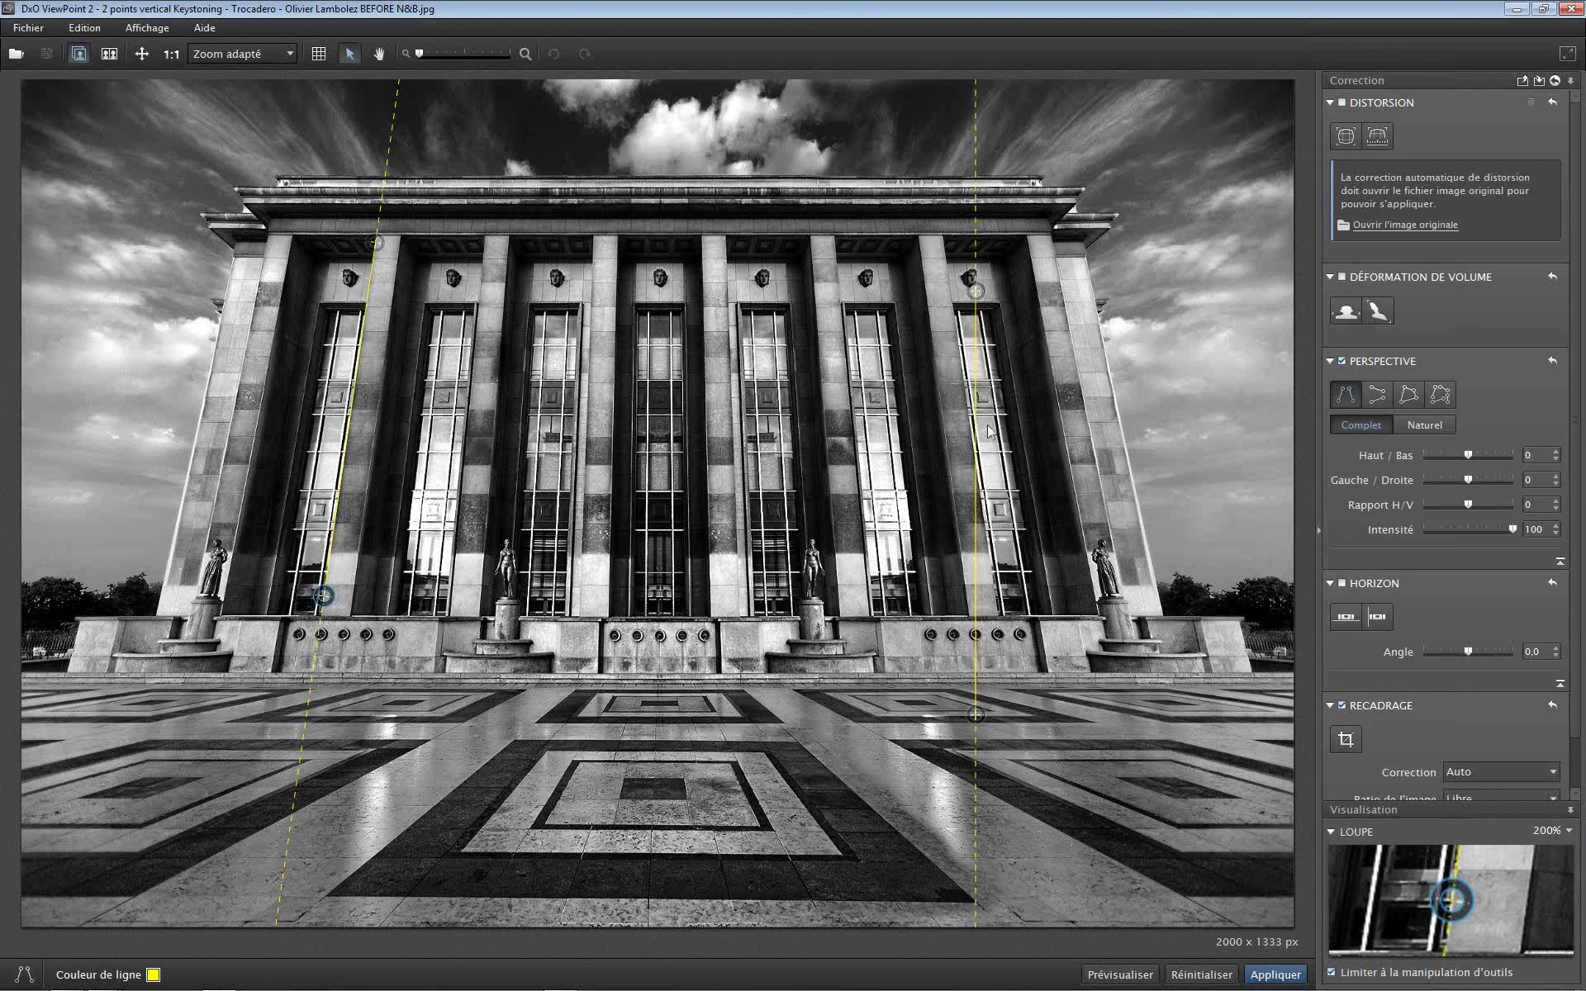
# Align the right vertical line with the pillar edge beside the rightmost window by placing its upper and lower handles
pyautogui.click(976, 292)
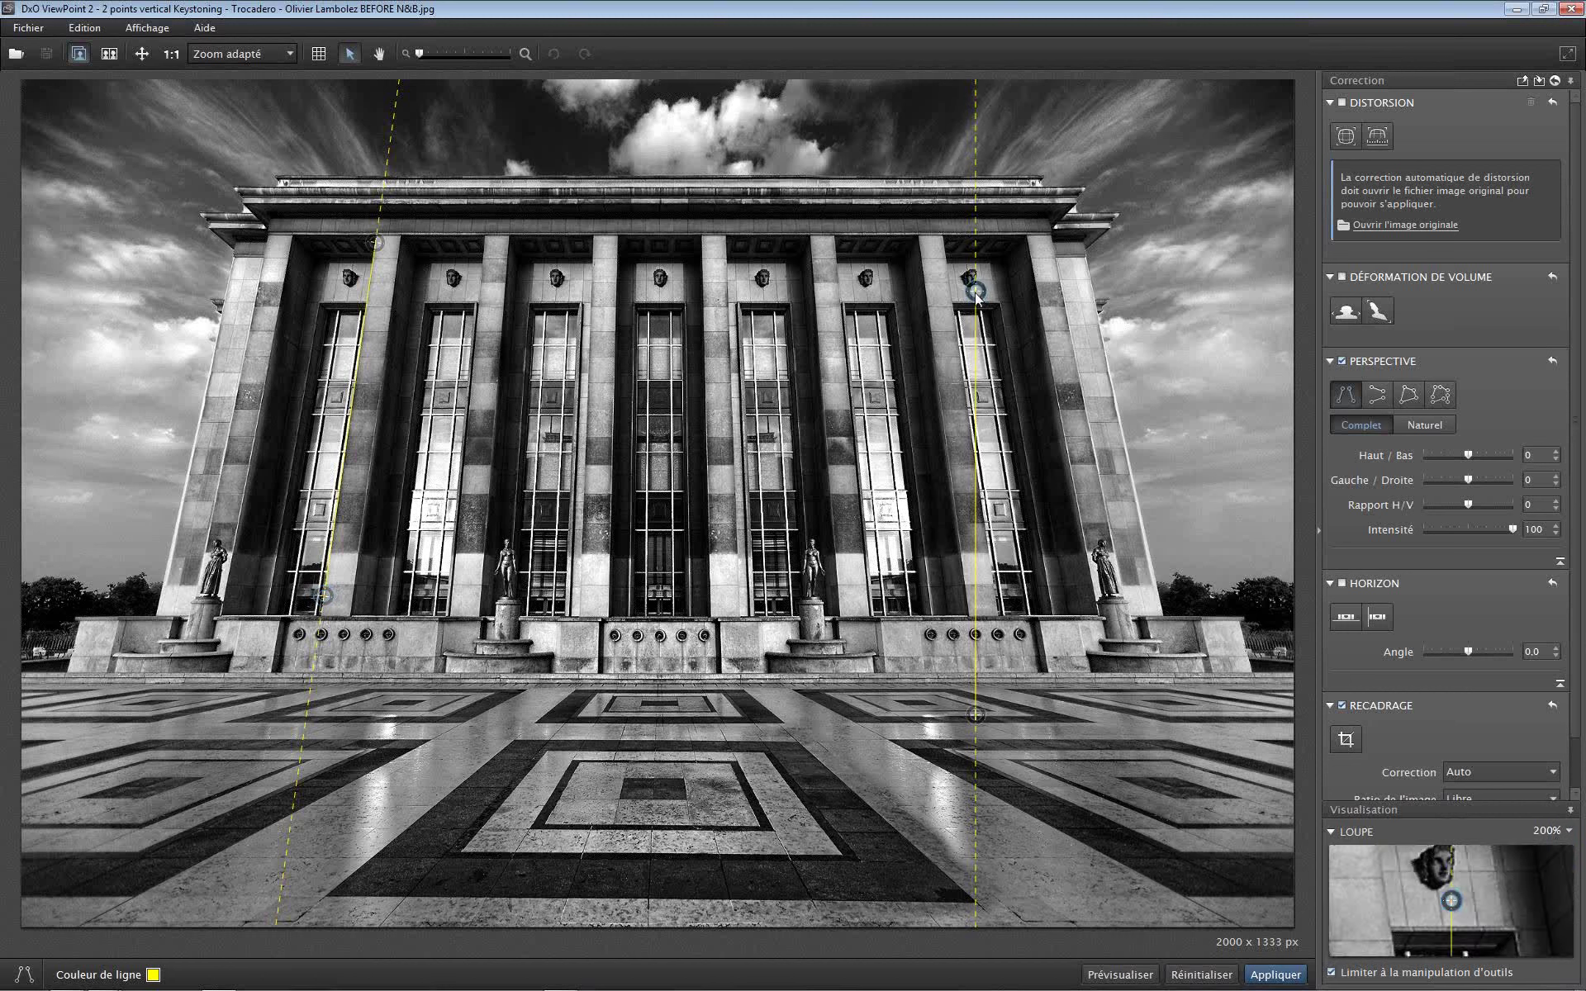
pyautogui.click(976, 292)
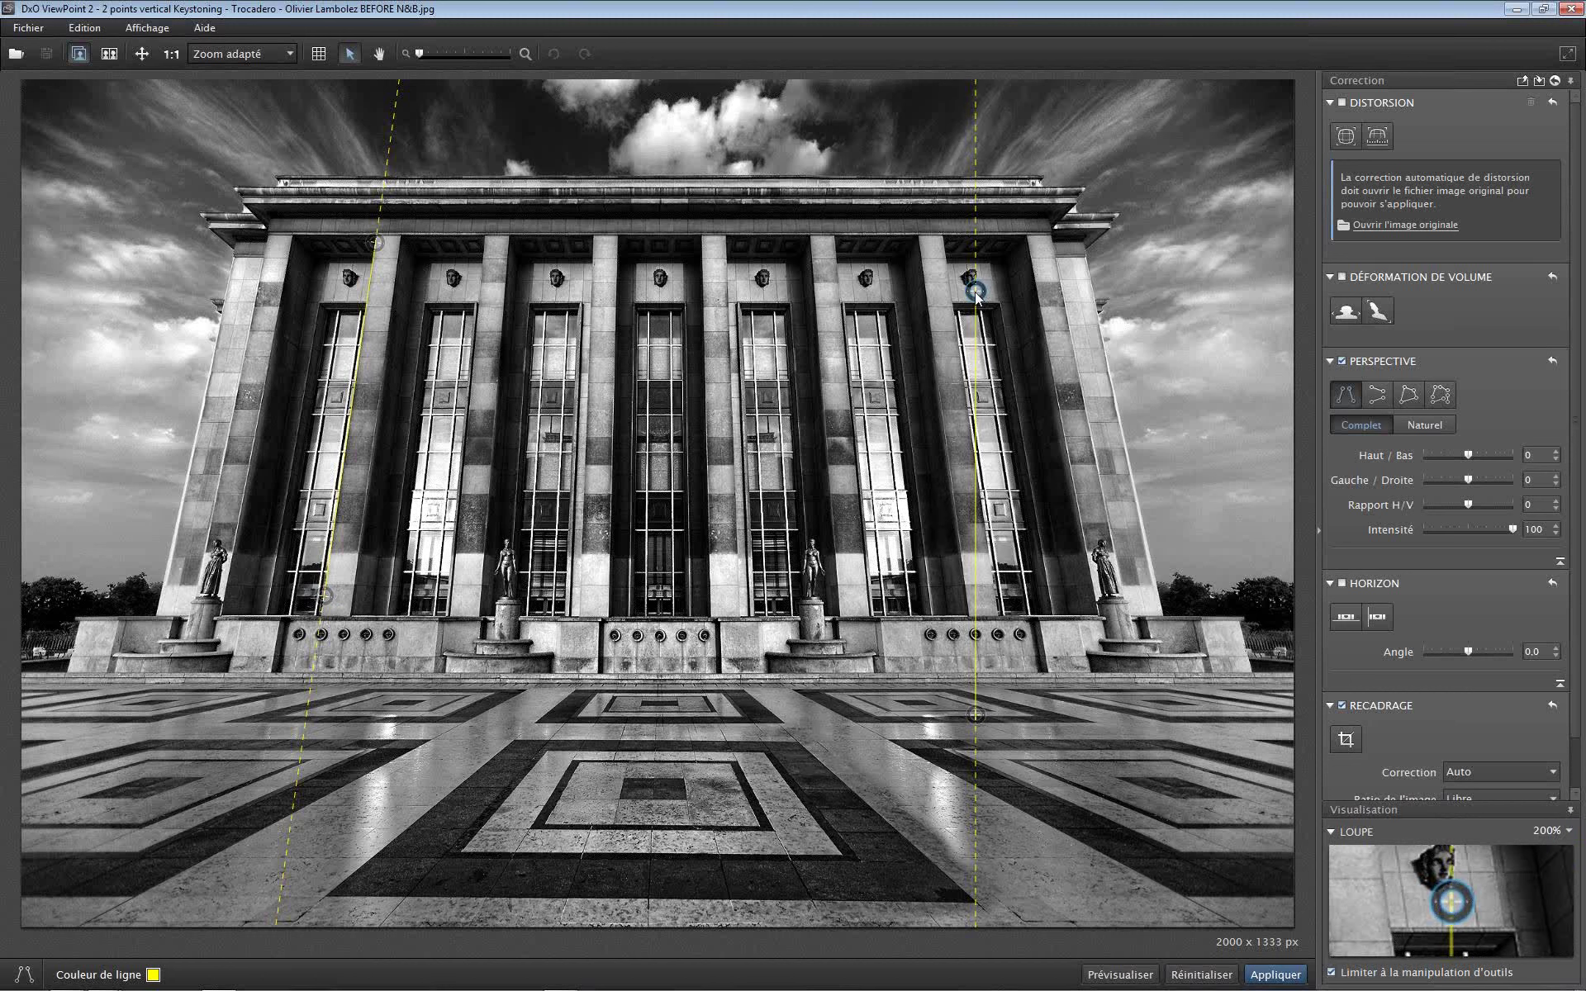
pyautogui.moveTo(976, 293); pyautogui.dragTo(946, 262)
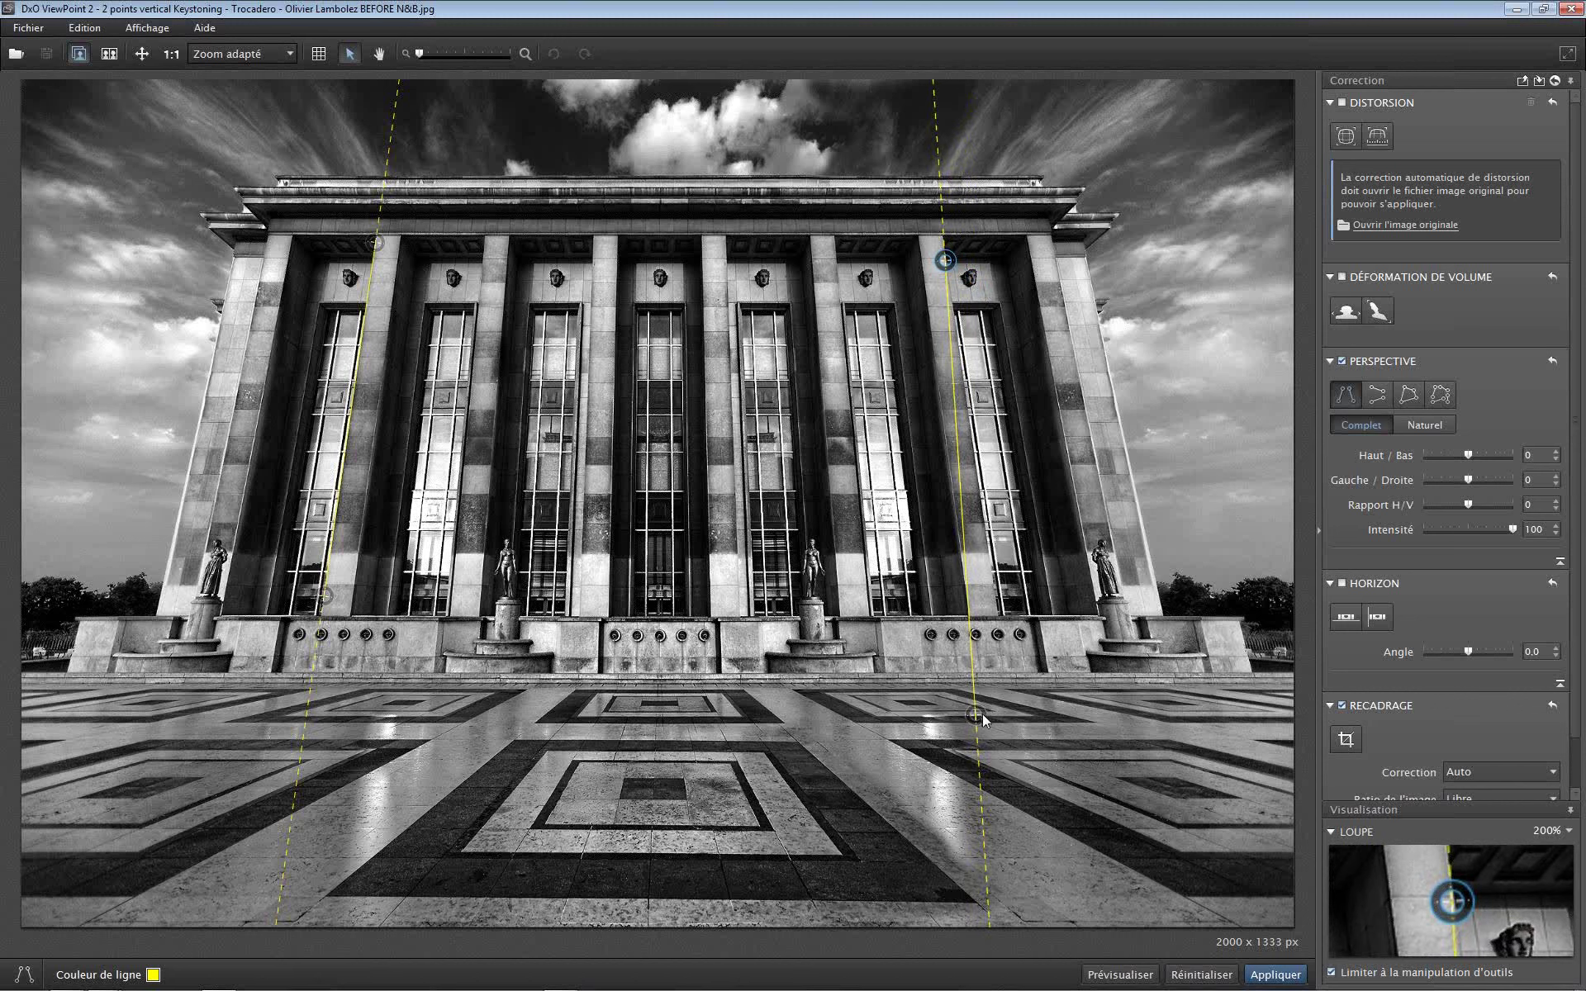
pyautogui.moveTo(983, 715); pyautogui.dragTo(1000, 602)
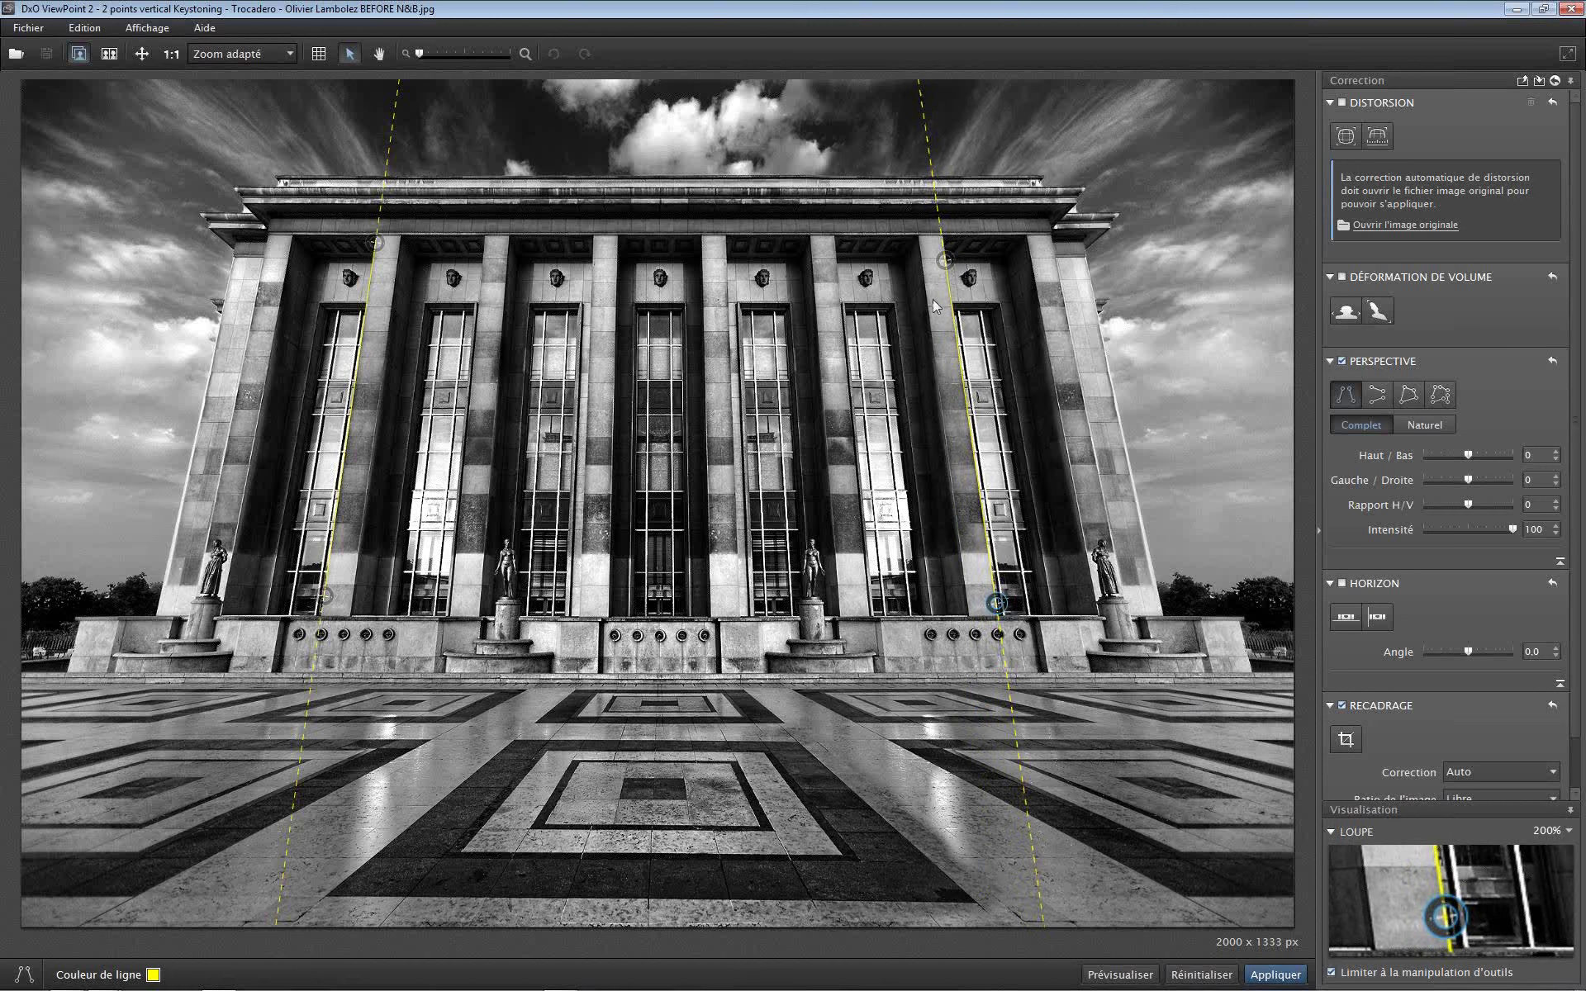
# Preview the Trocadero perspective correction, switch it to the Naturel mode at intensity 75, and apply it
pyautogui.click(1334, 973)
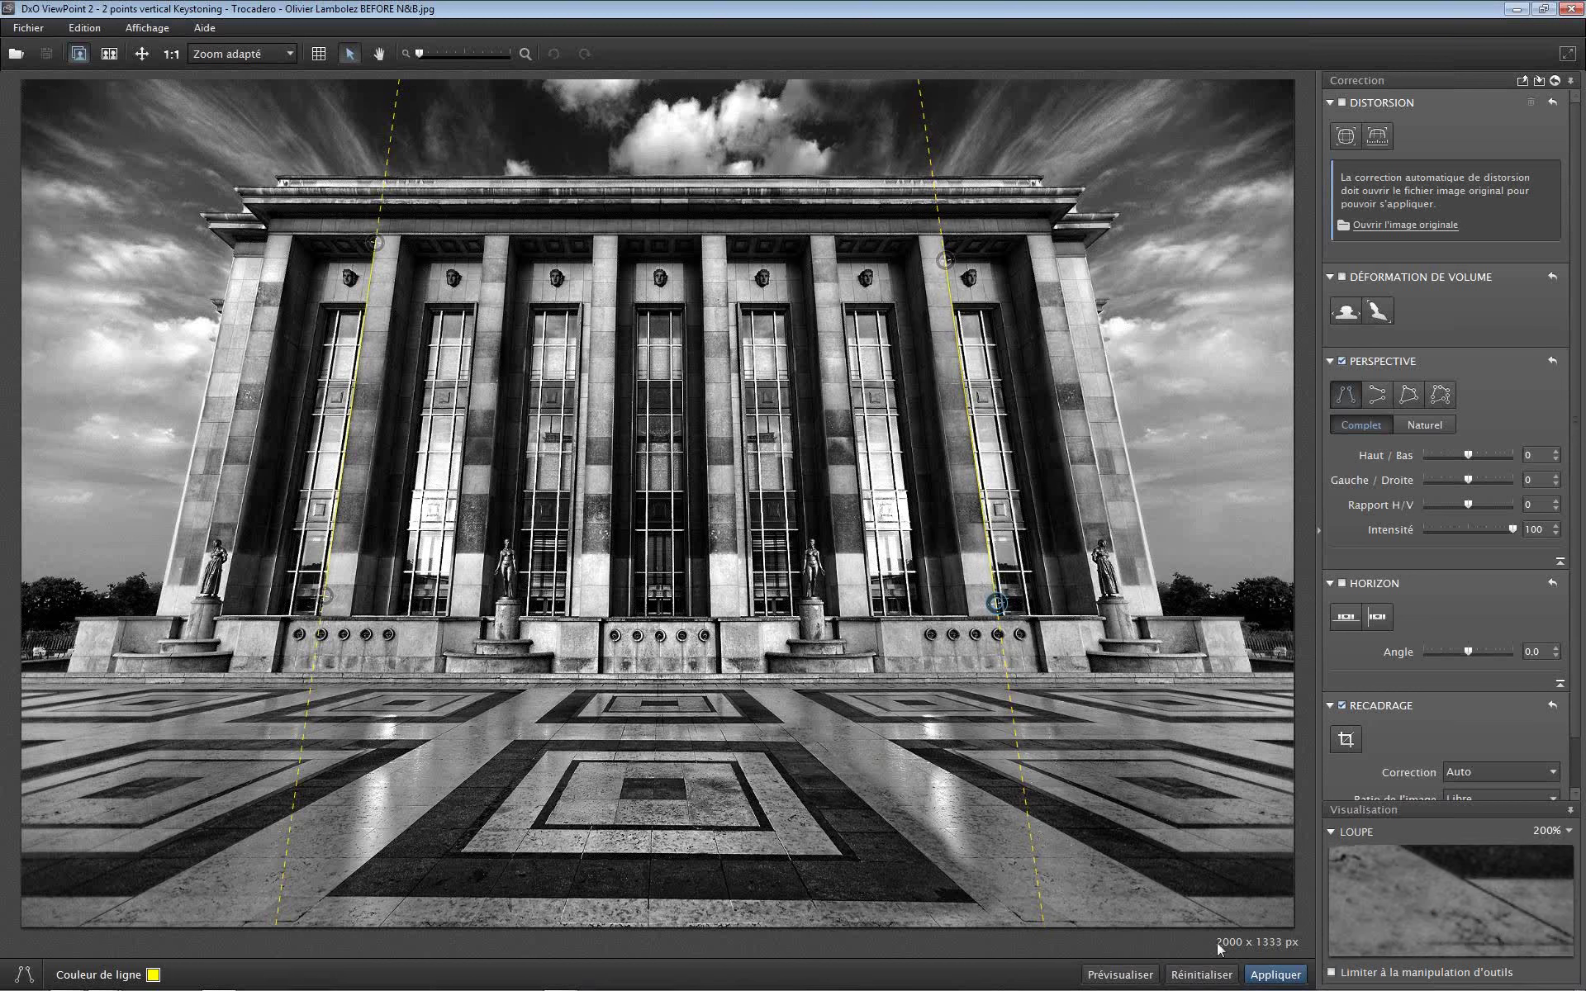
pyautogui.click(1331, 973)
pyautogui.click(1121, 975)
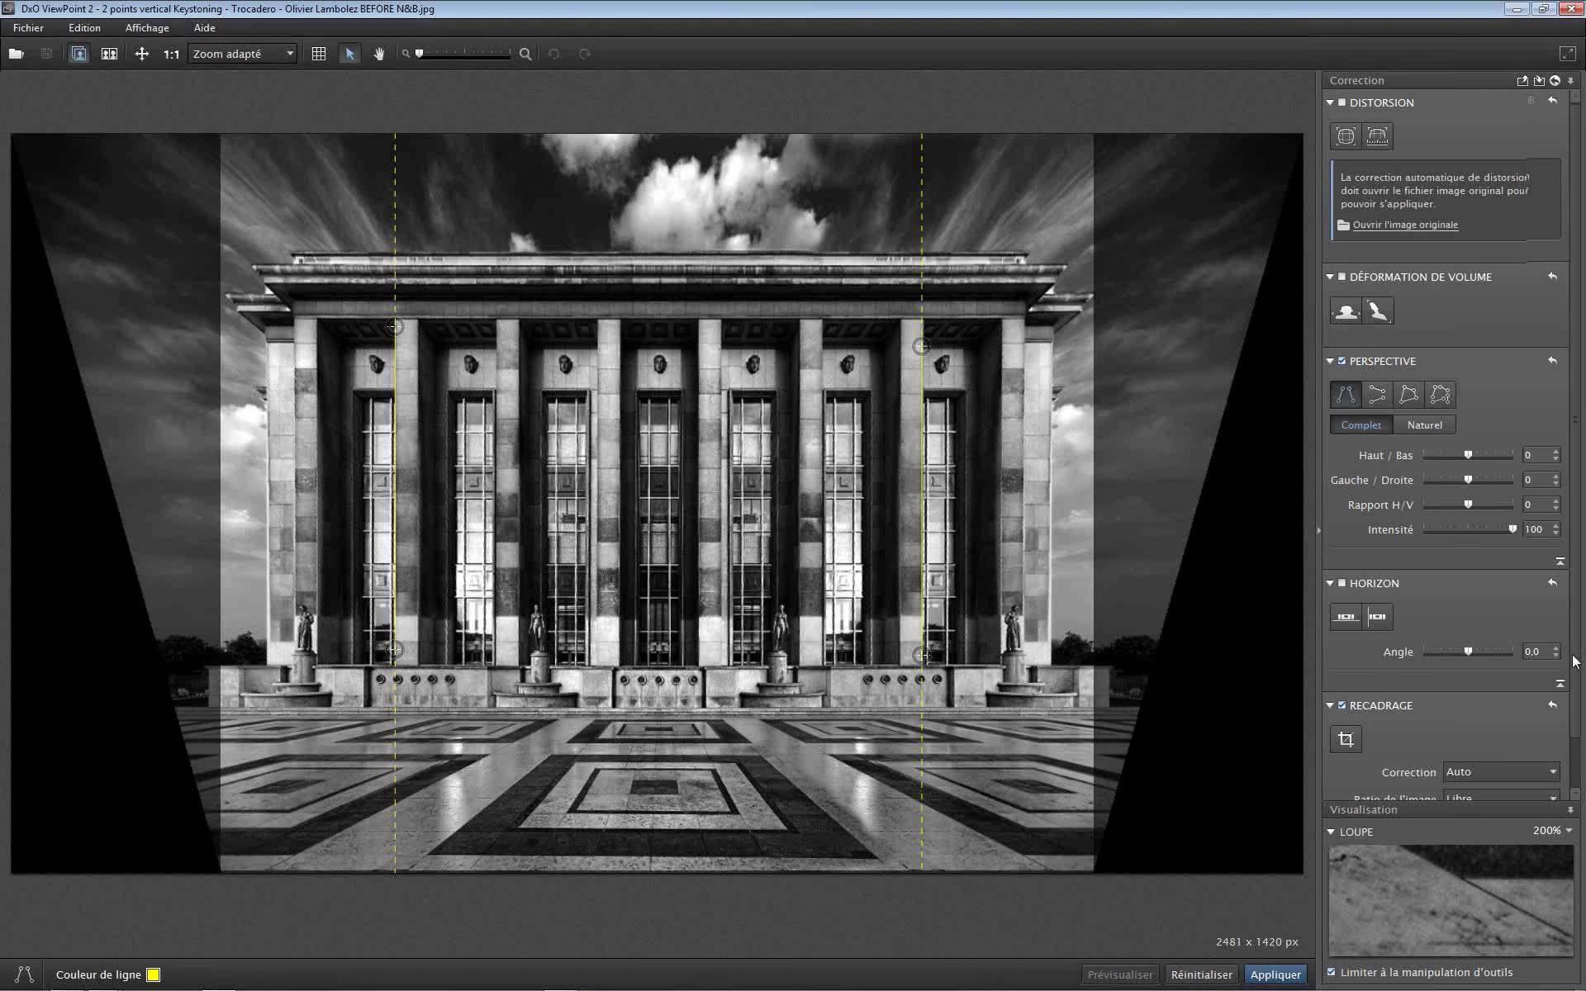
pyautogui.scroll(-2, 1574, 661)
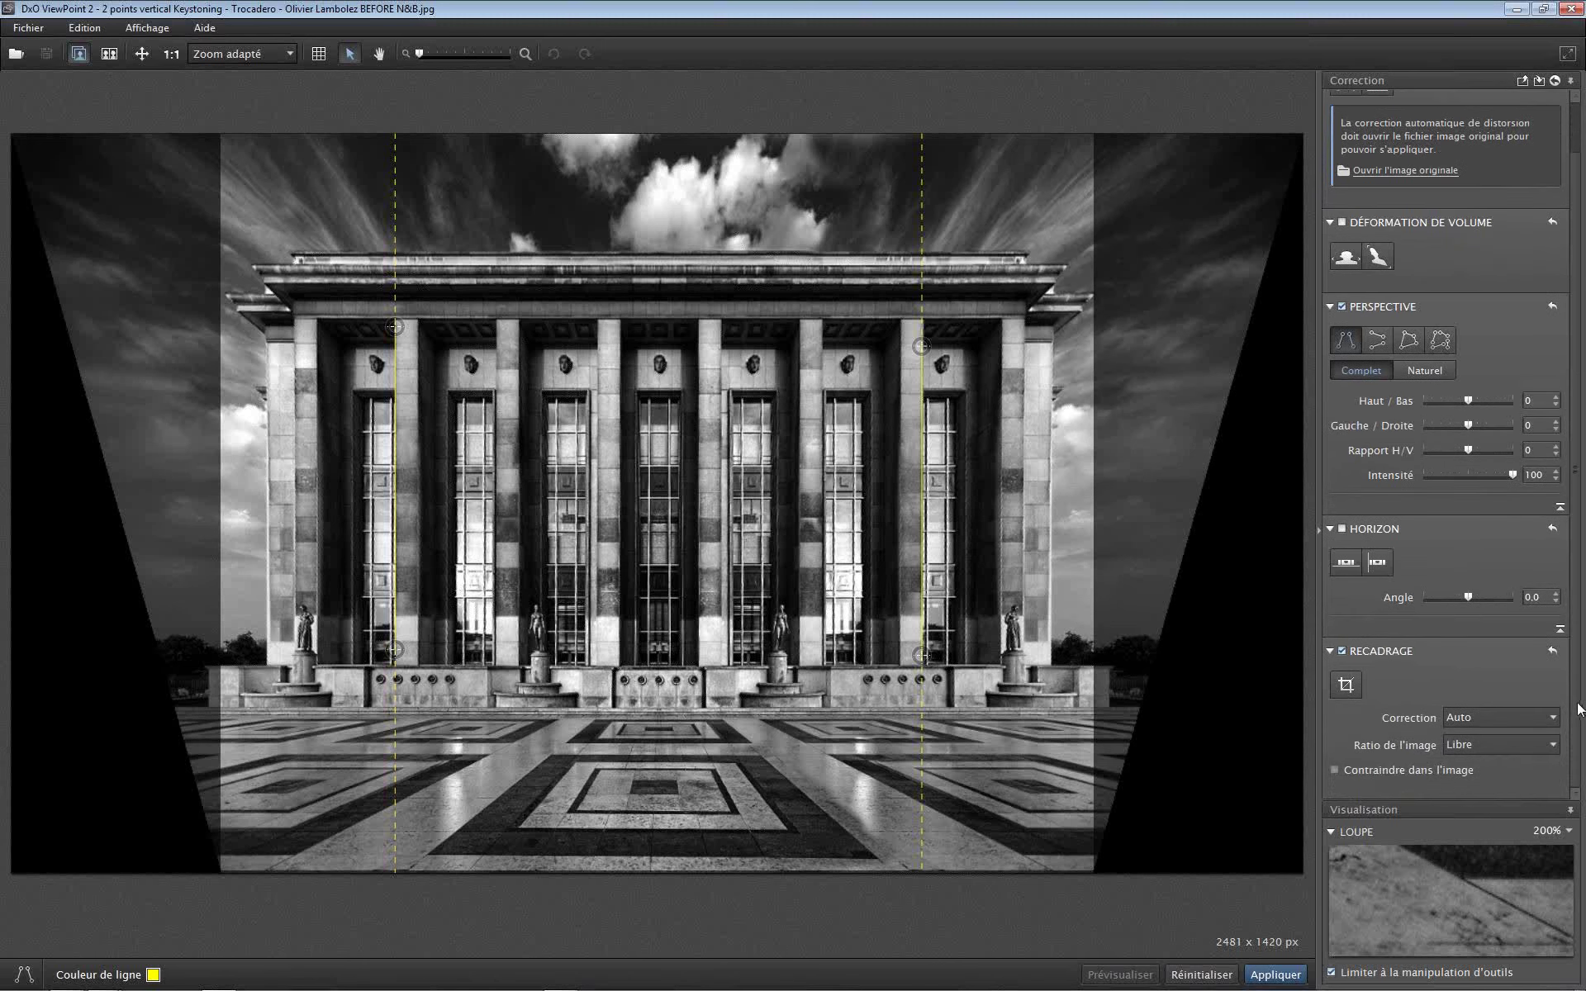
pyautogui.scroll(2, 1574, 659)
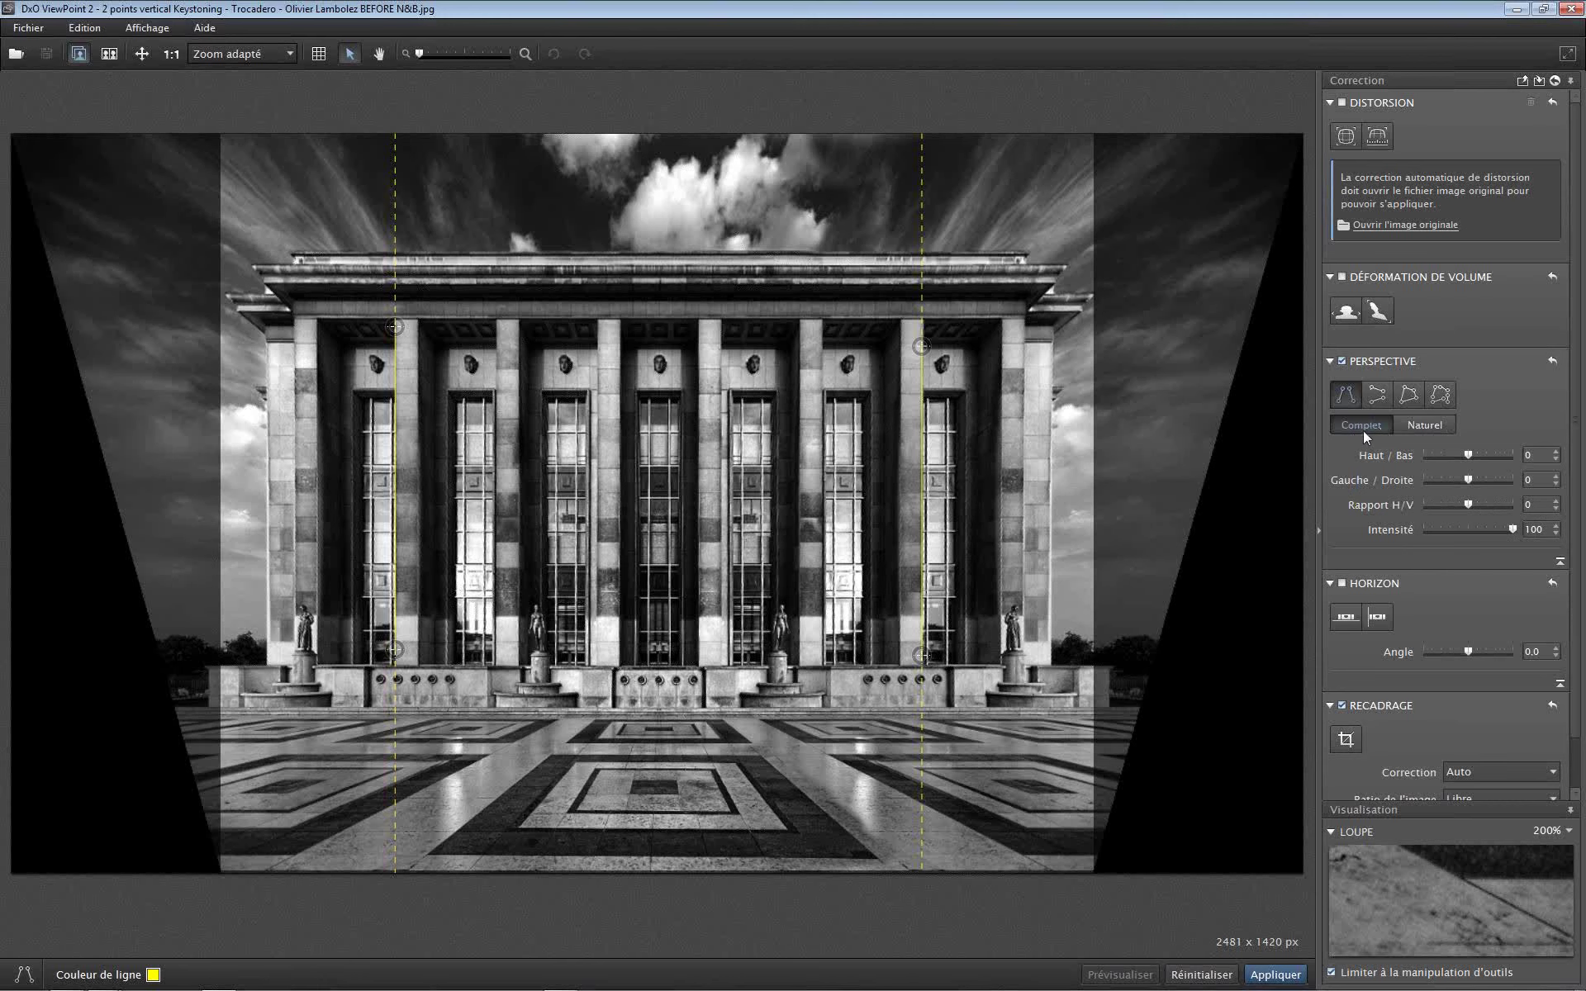
pyautogui.click(1434, 426)
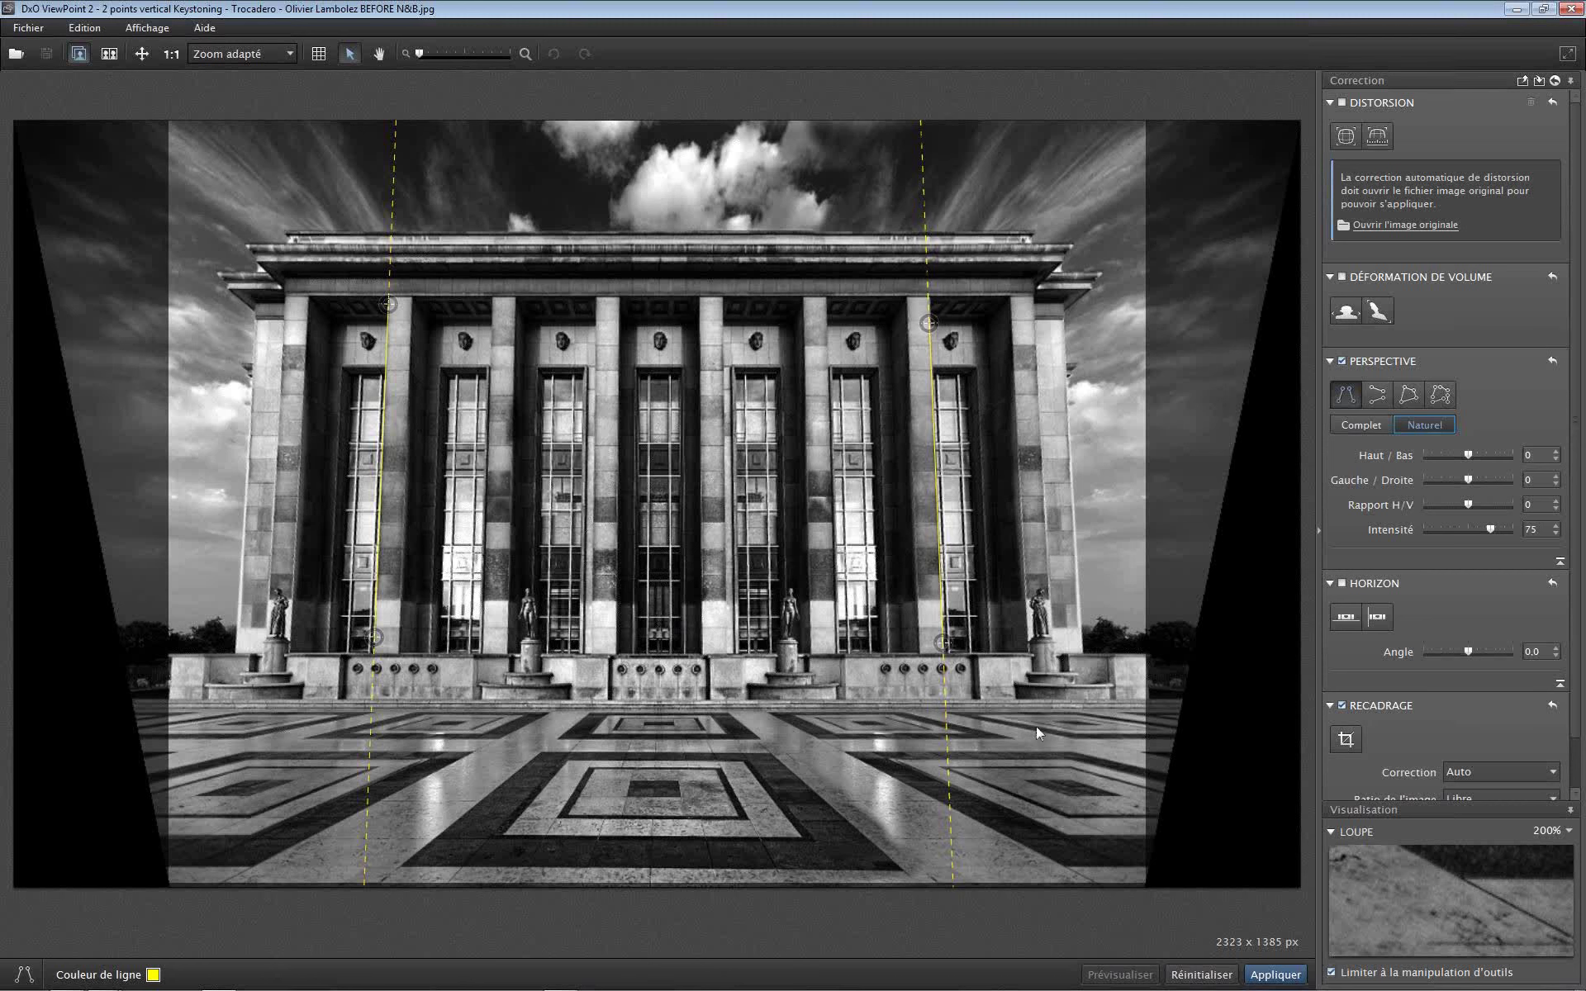
pyautogui.click(1276, 974)
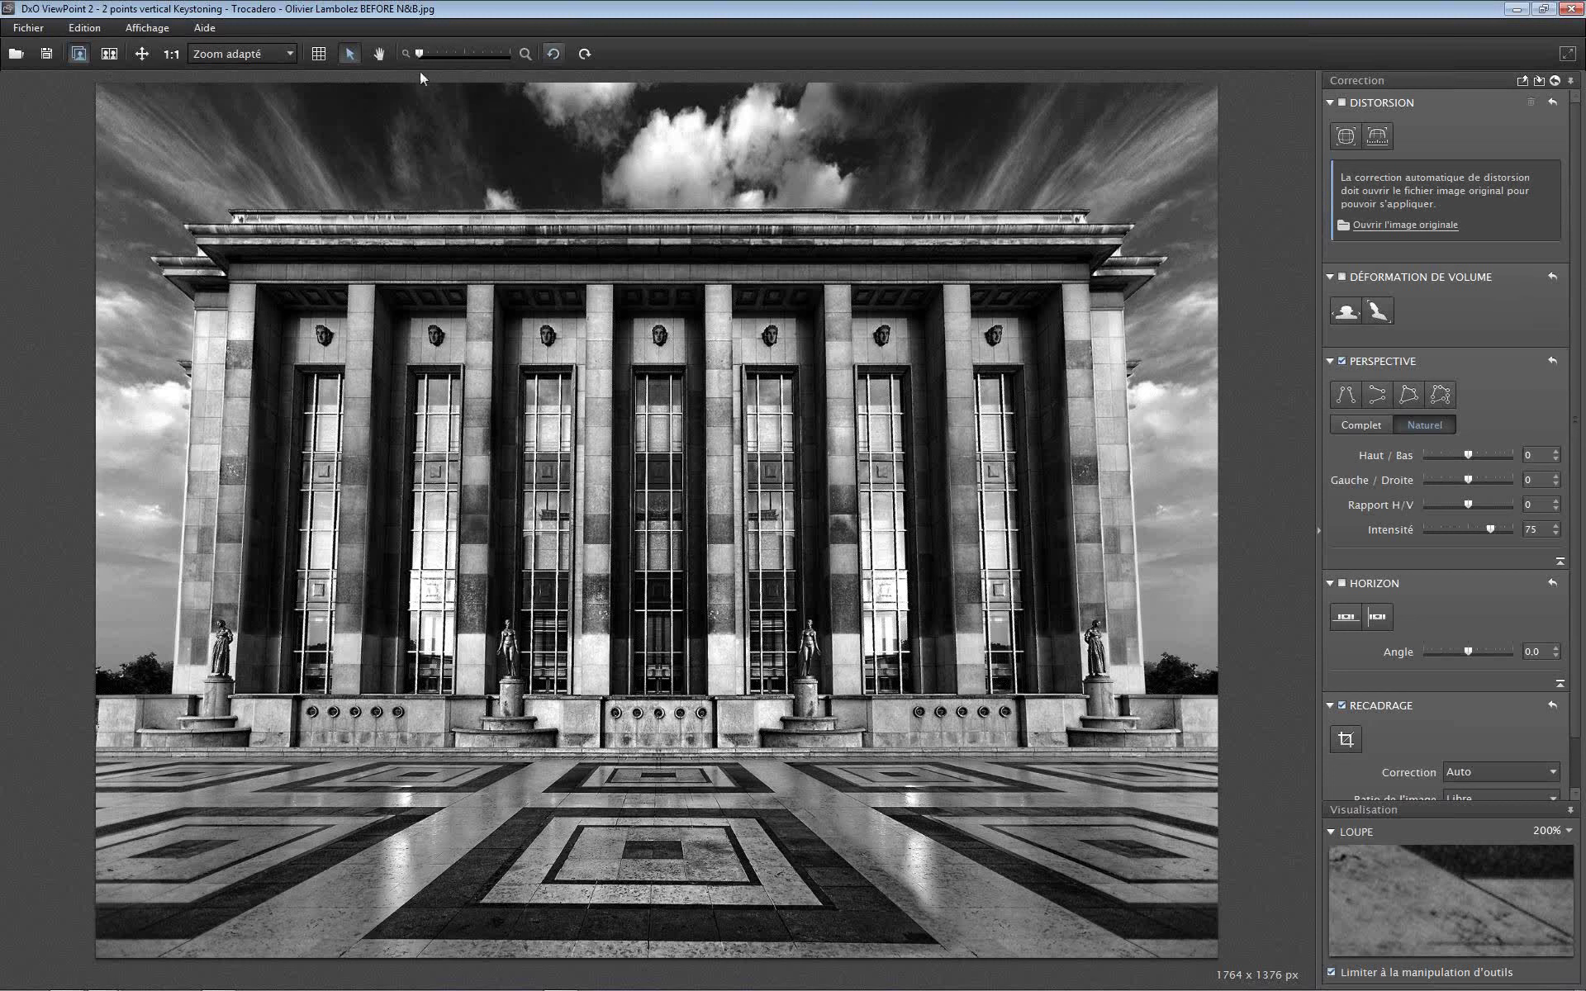
# Close the Trocadero image without saving and open the photo of the dark painting, Black tableau BEFORE.jpg
pyautogui.click(27, 29)
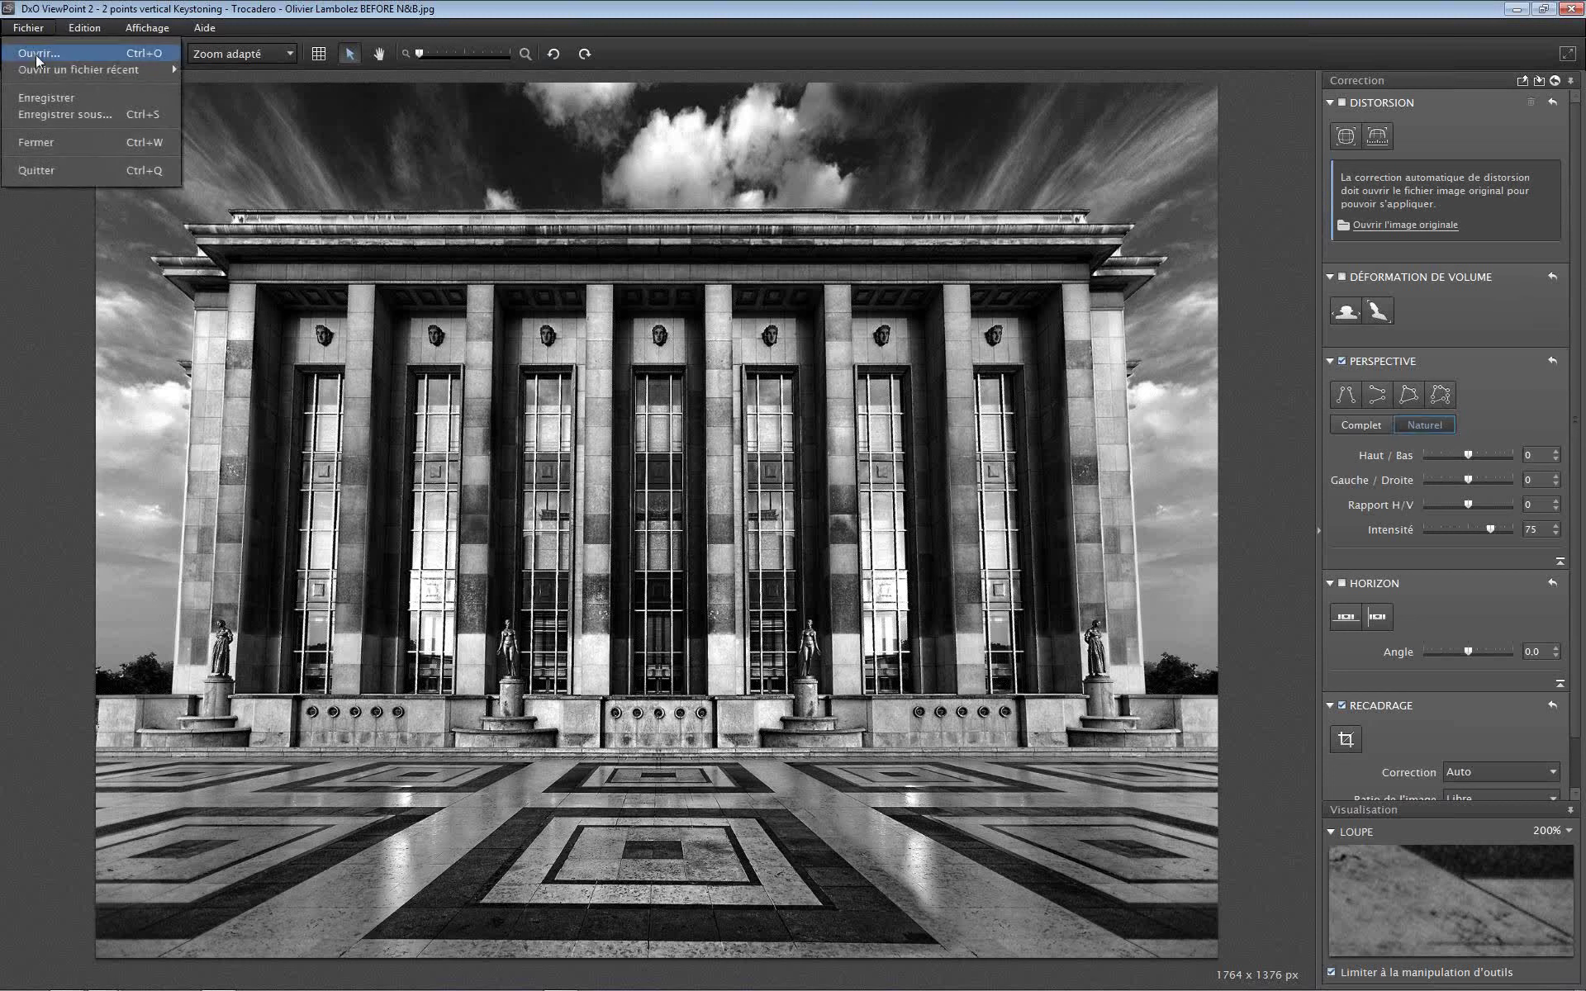
pyautogui.click(62, 142)
pyautogui.click(821, 536)
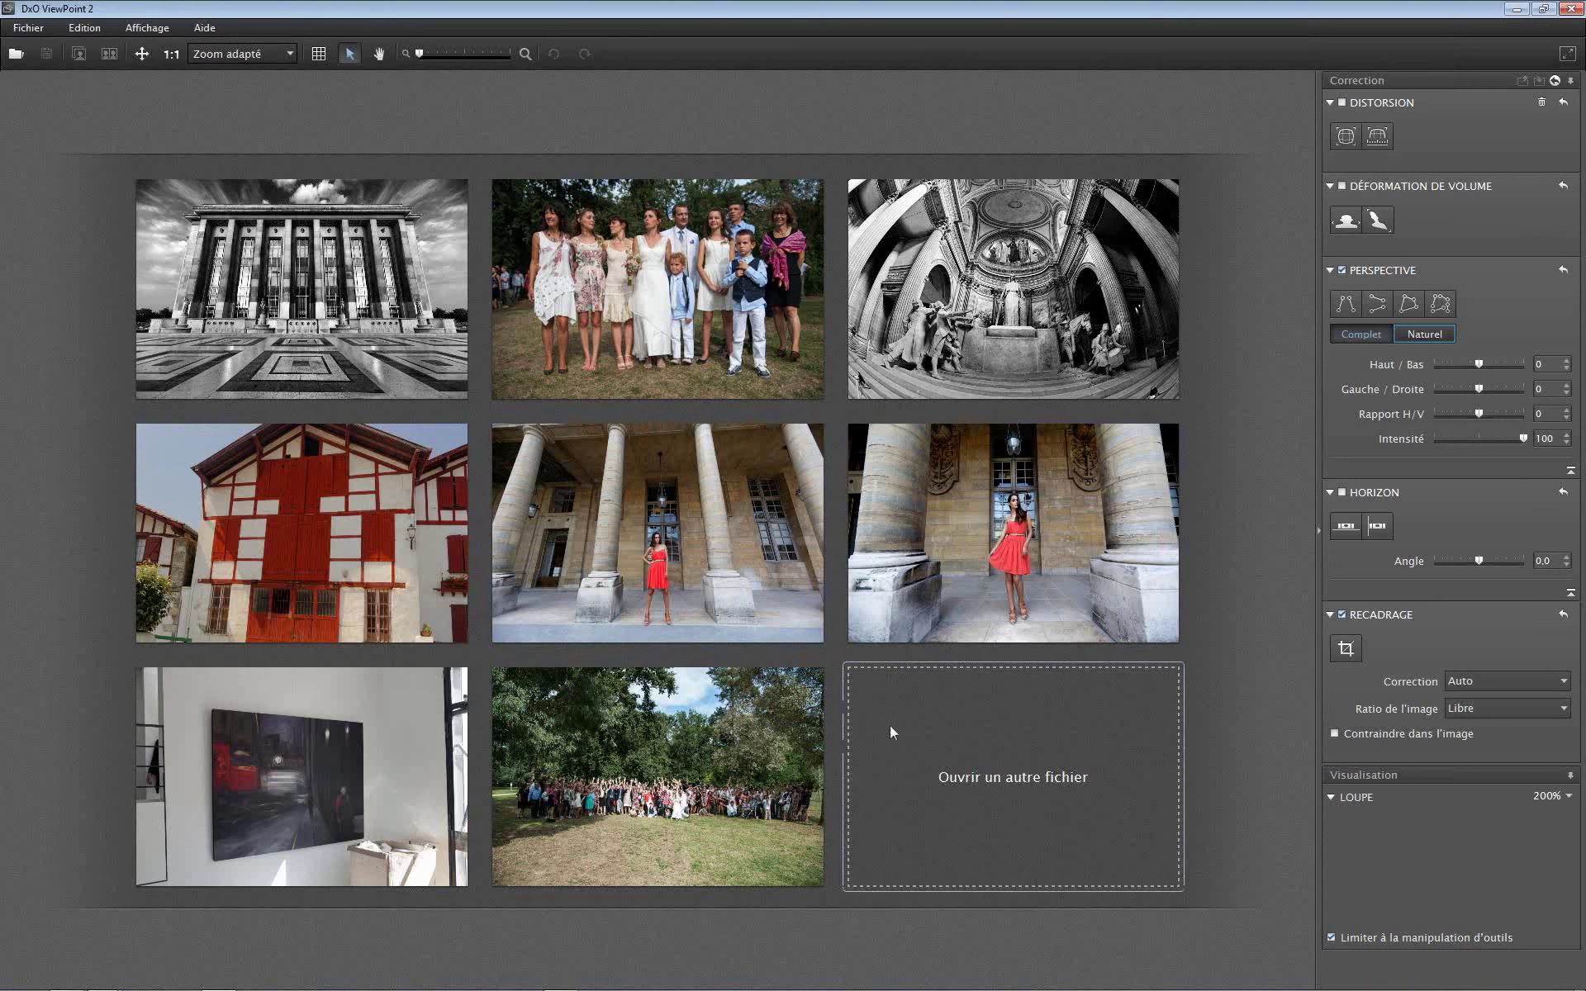
pyautogui.click(289, 762)
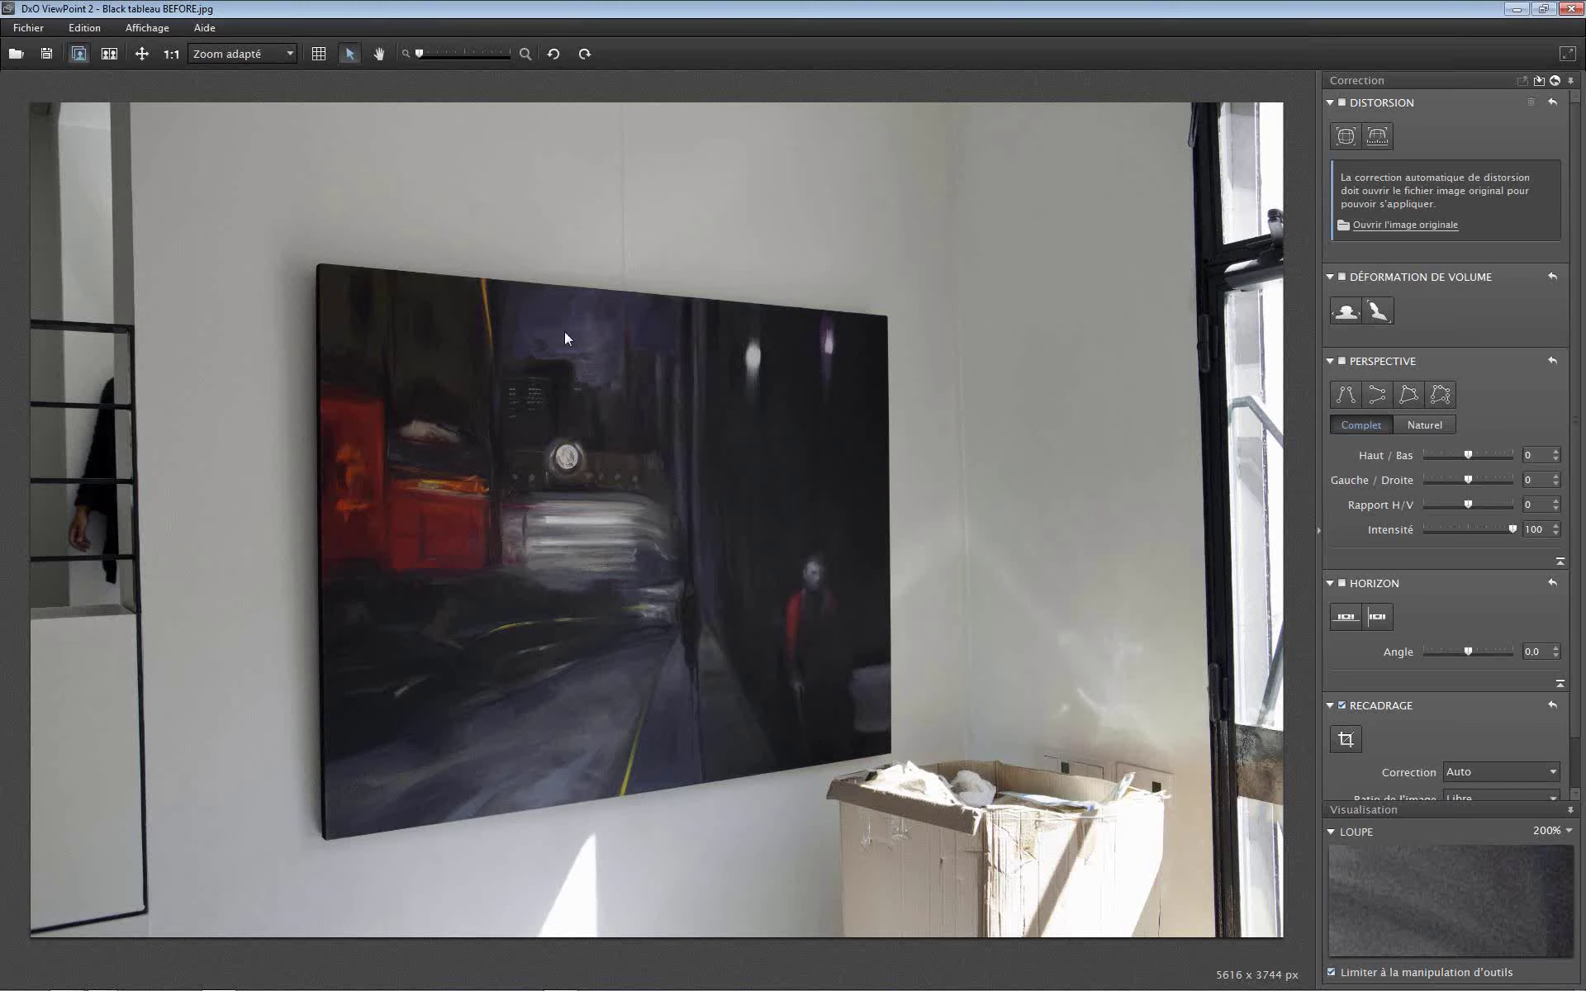
# Start the four-point perspective correction on the dark painting photo
pyautogui.click(1408, 393)
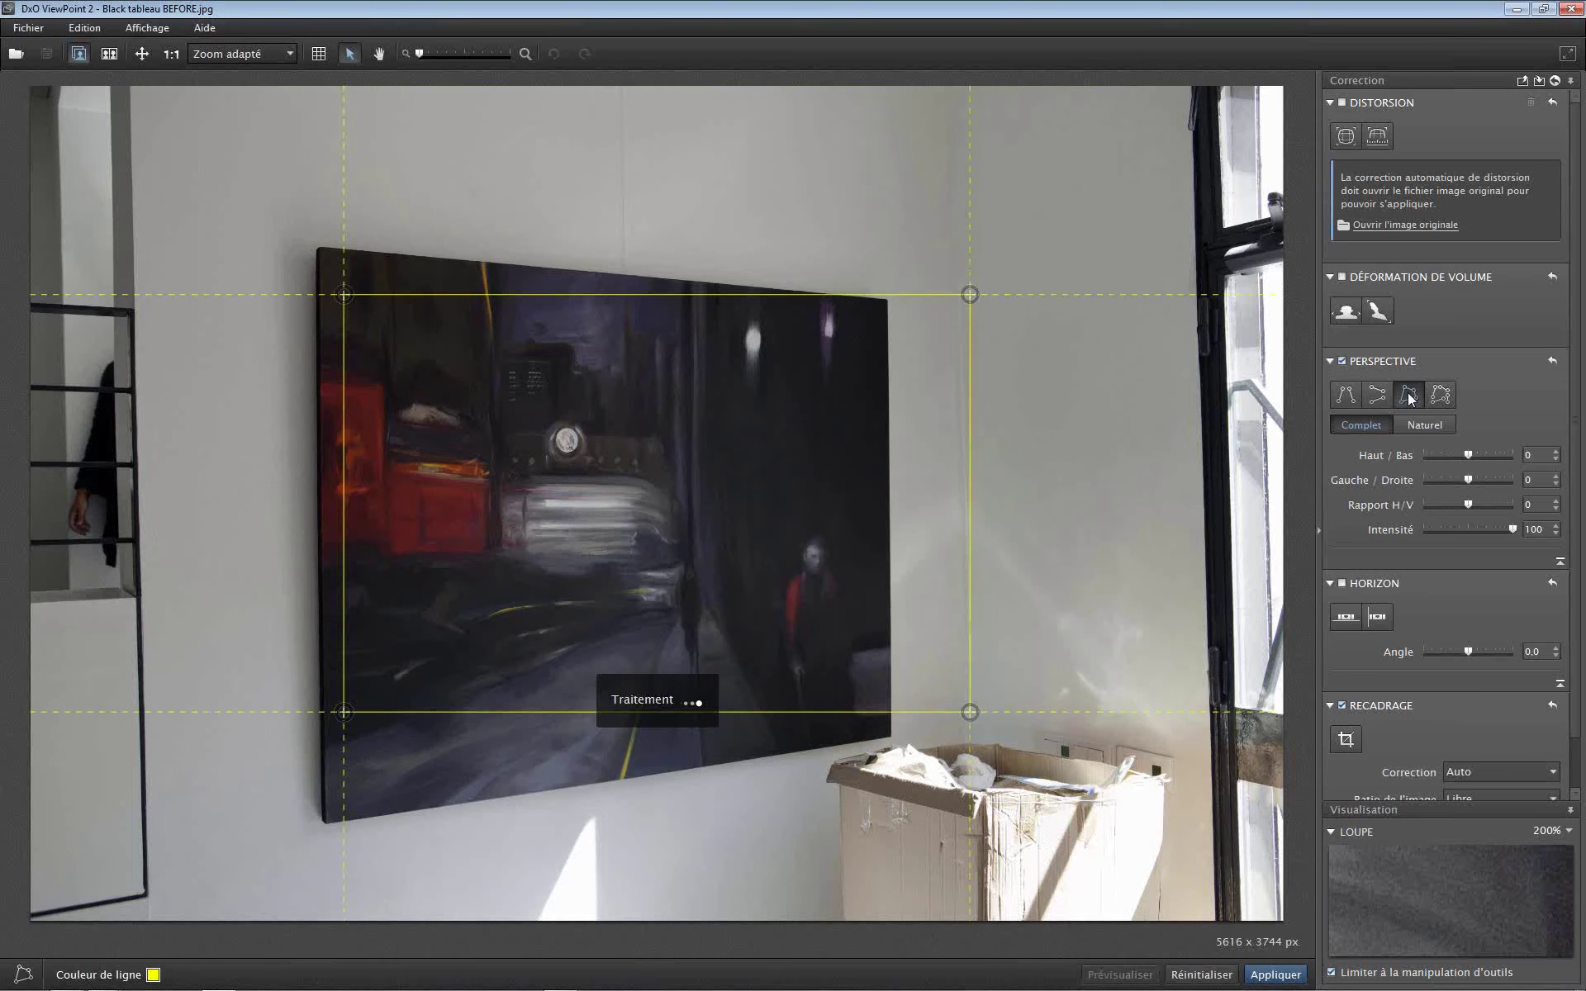
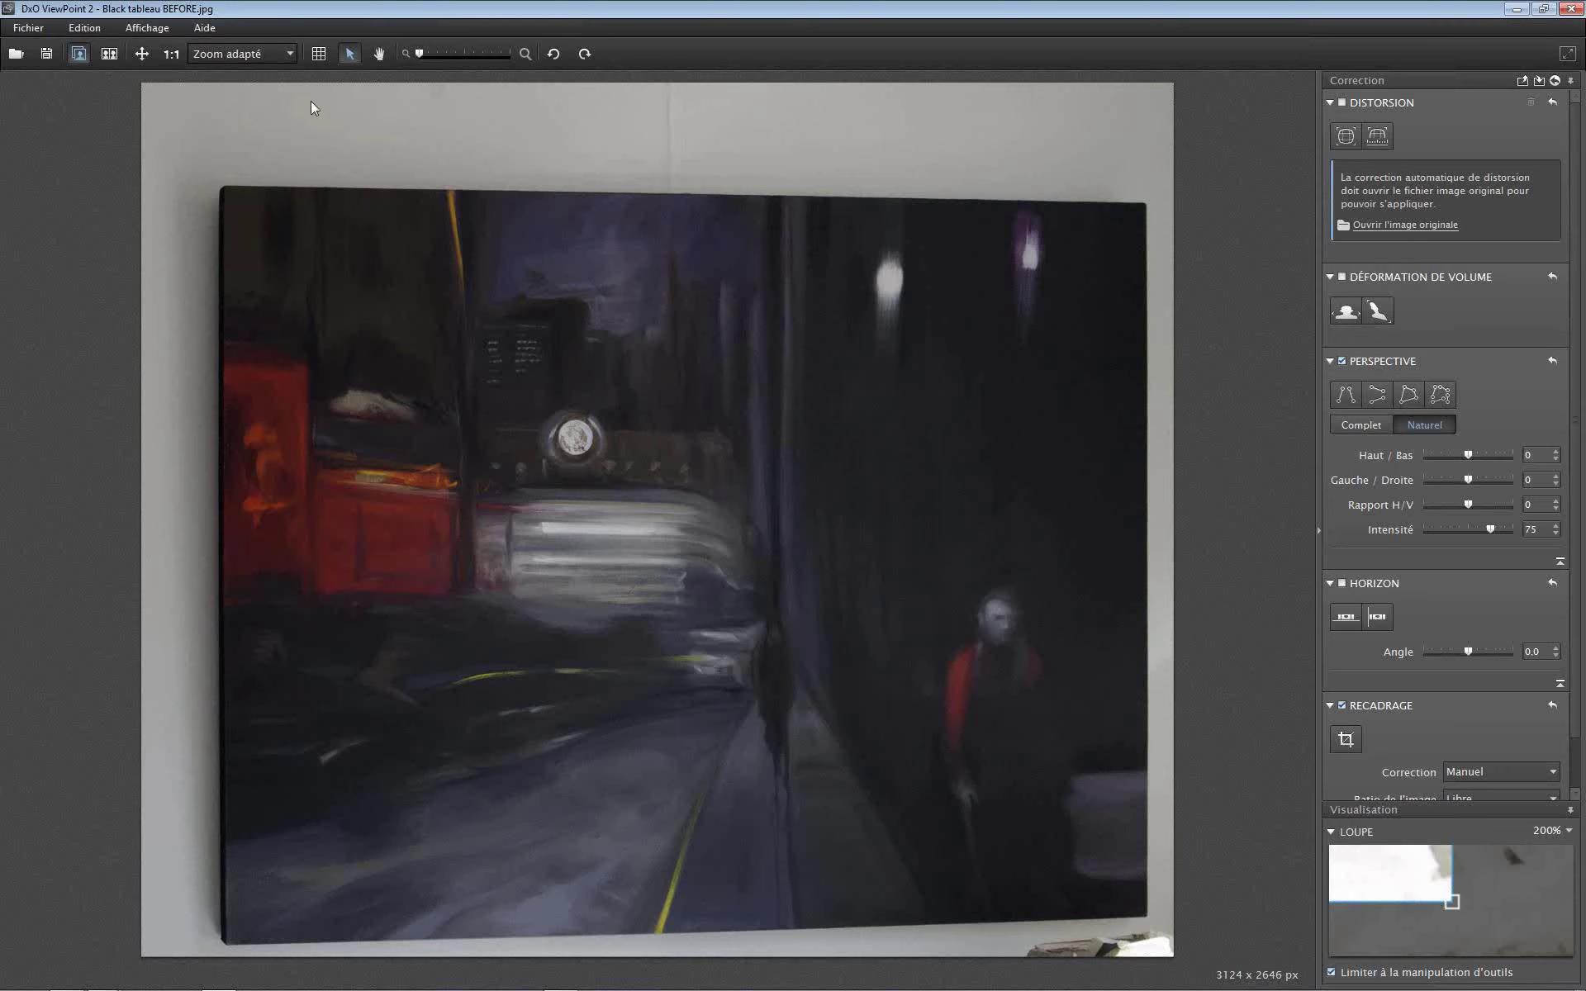
# Close the corrected dark painting photo without saving the changes
pyautogui.click(28, 28)
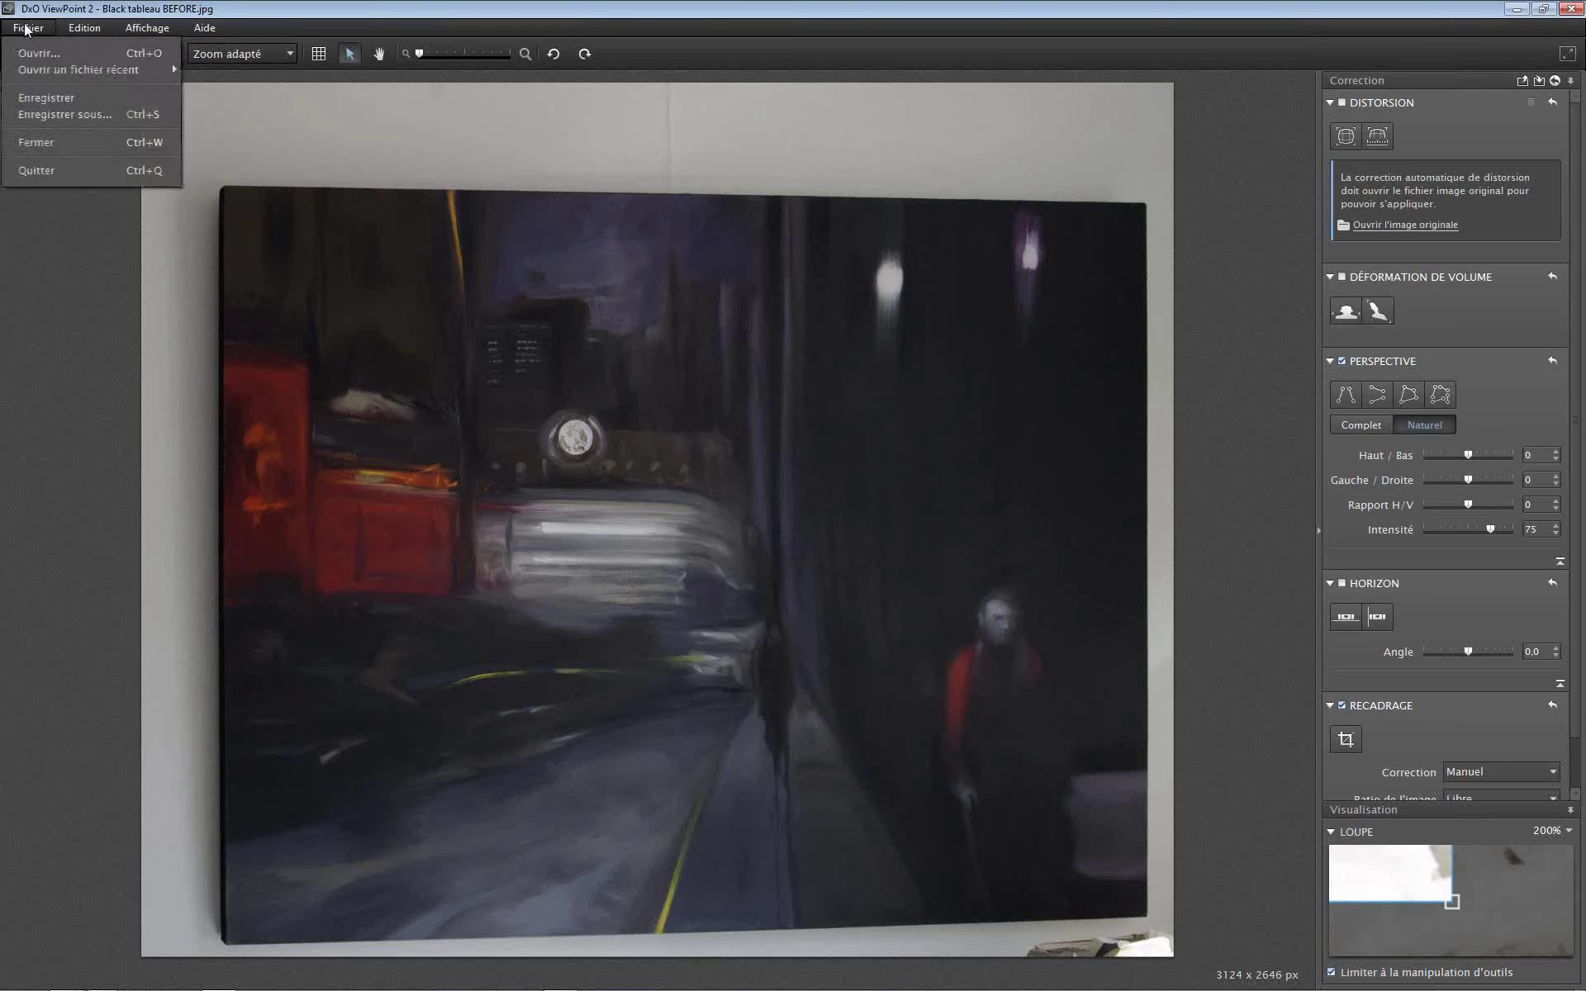
pyautogui.click(47, 145)
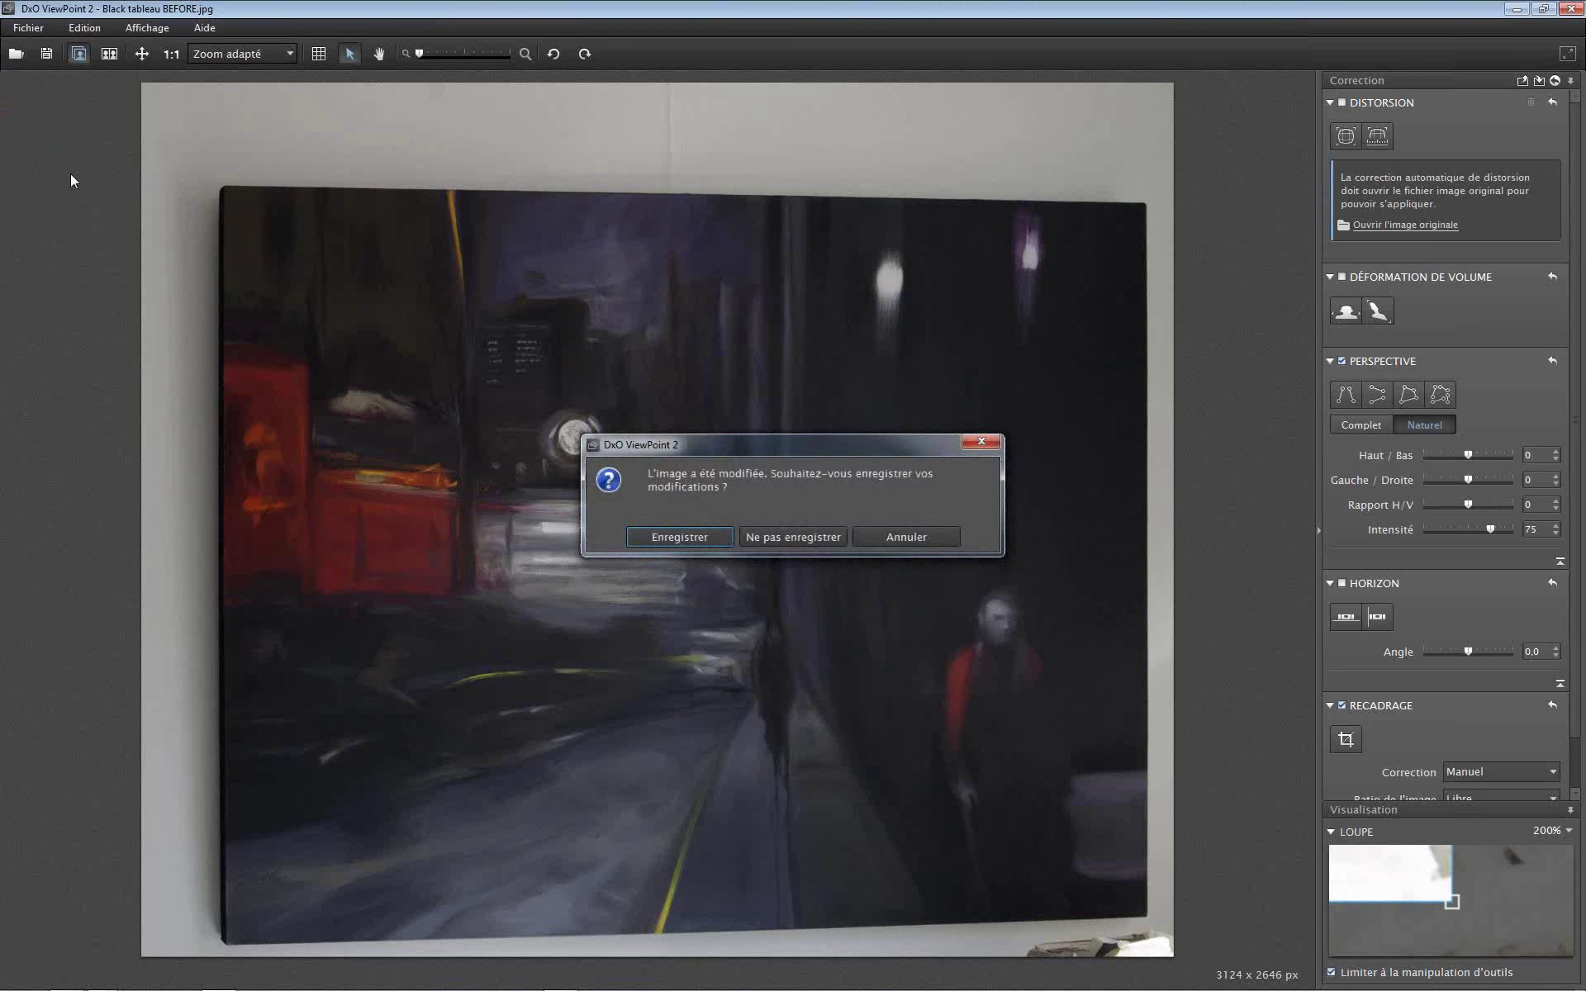
pyautogui.click(805, 542)
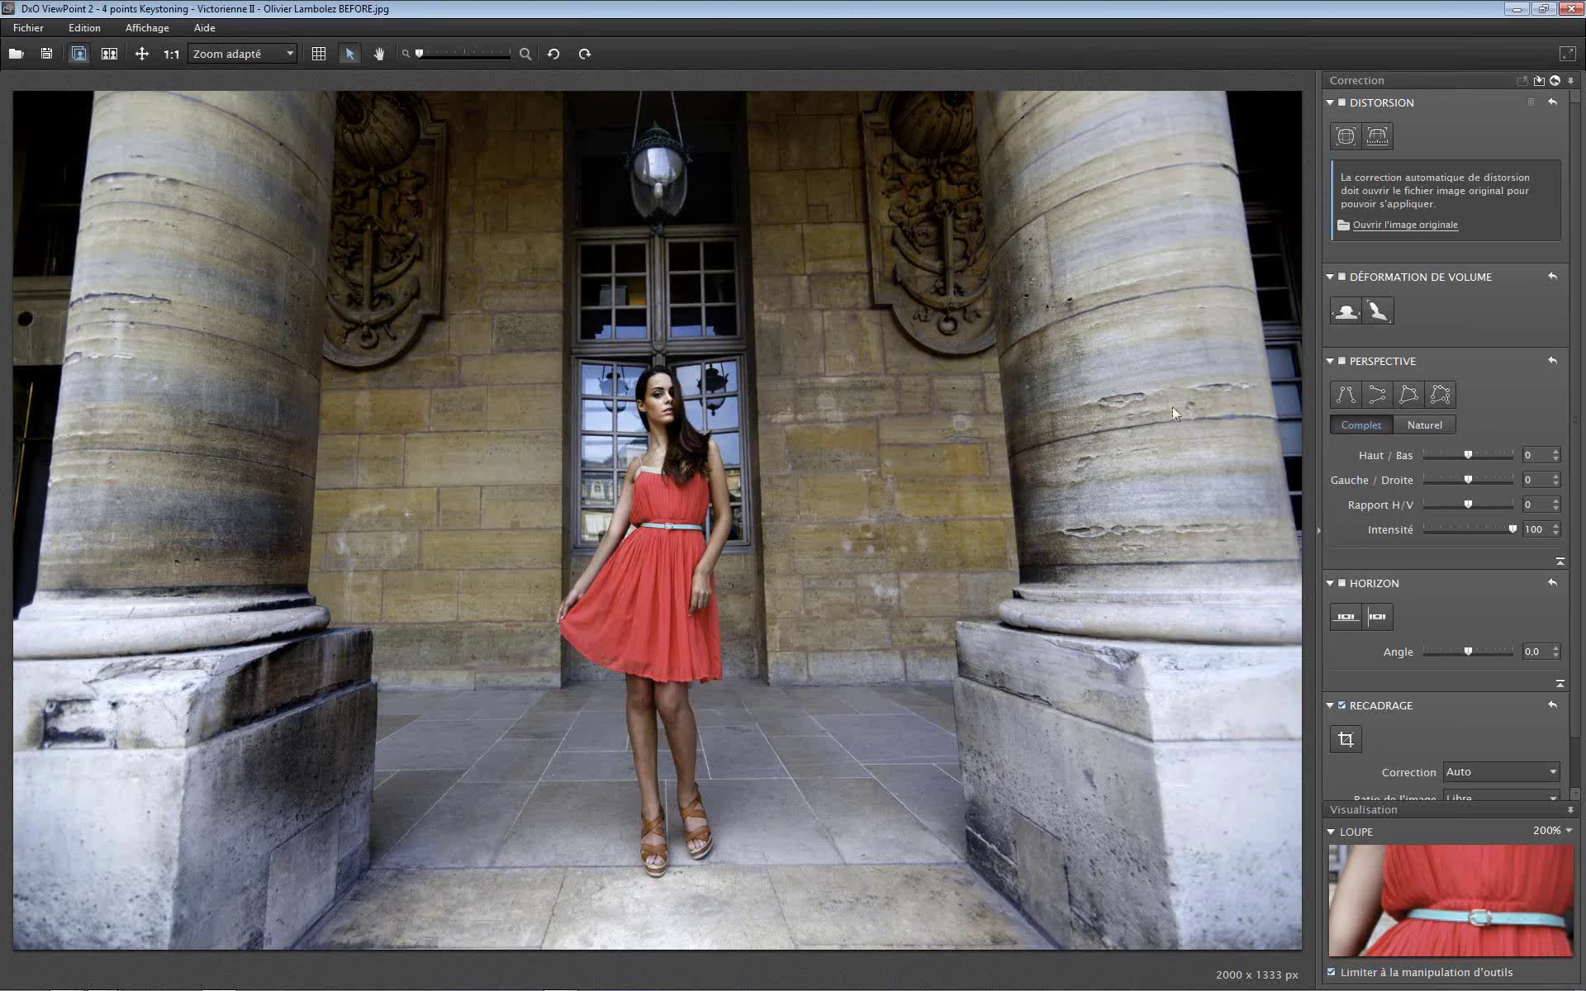
# Place the four corners of the four-point perspective rectangle on the corners of the window frame behind the woman in red
pyautogui.click(1410, 398)
pyautogui.moveTo(339, 292); pyautogui.dragTo(571, 231)
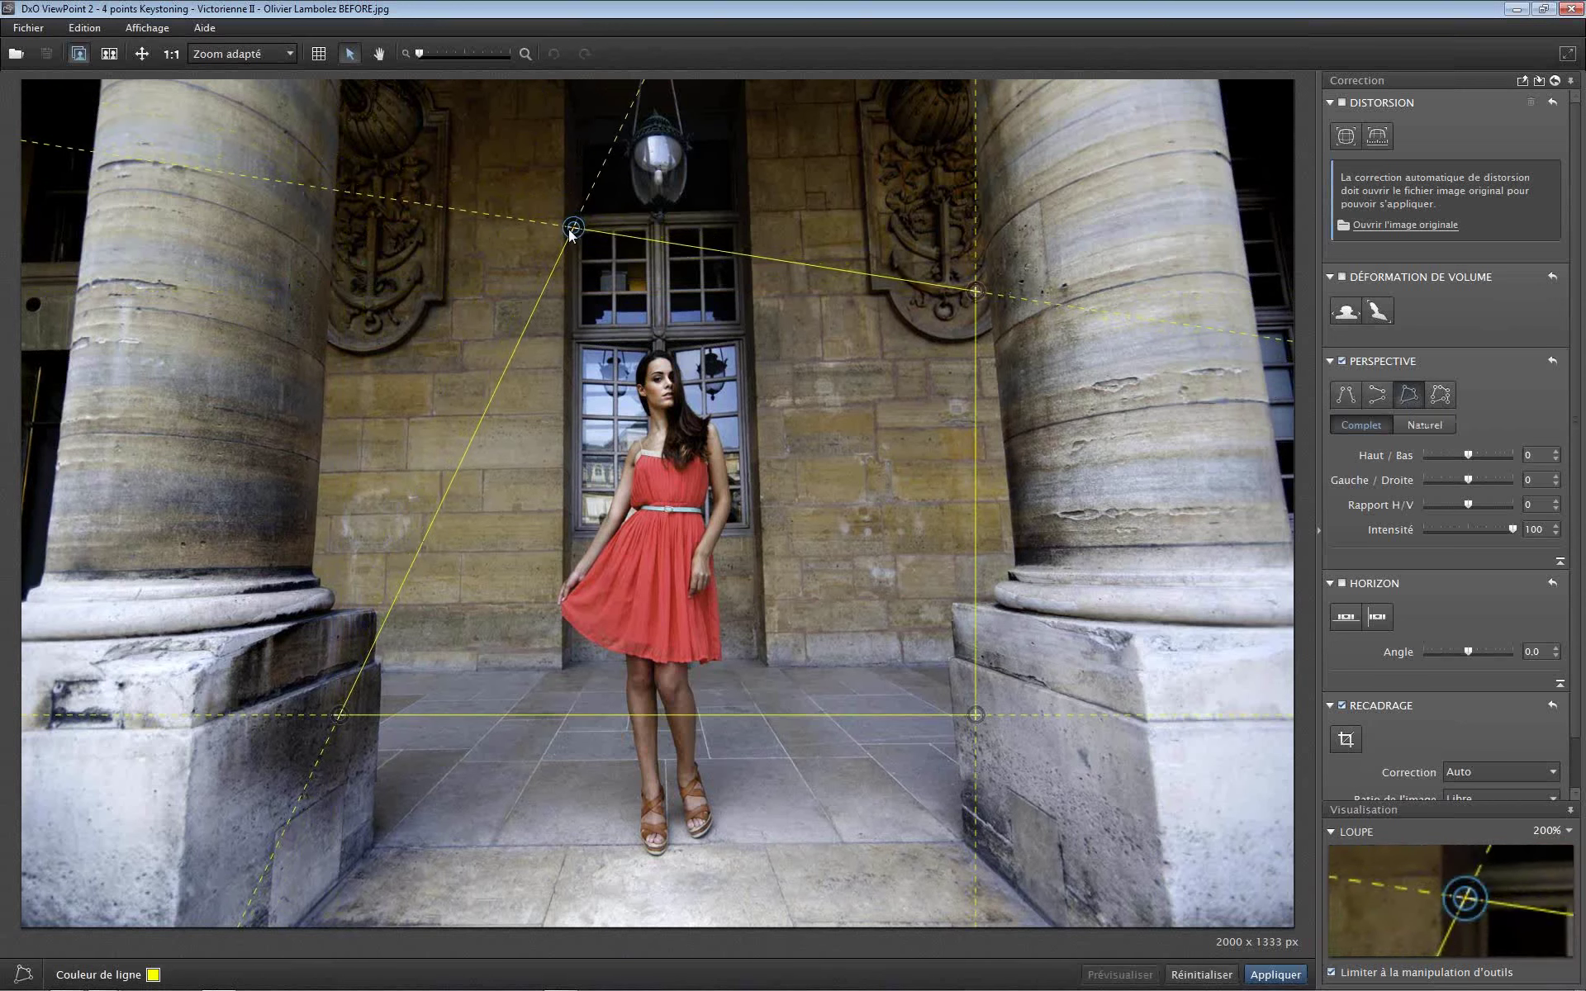
pyautogui.moveTo(977, 293); pyautogui.dragTo(737, 230)
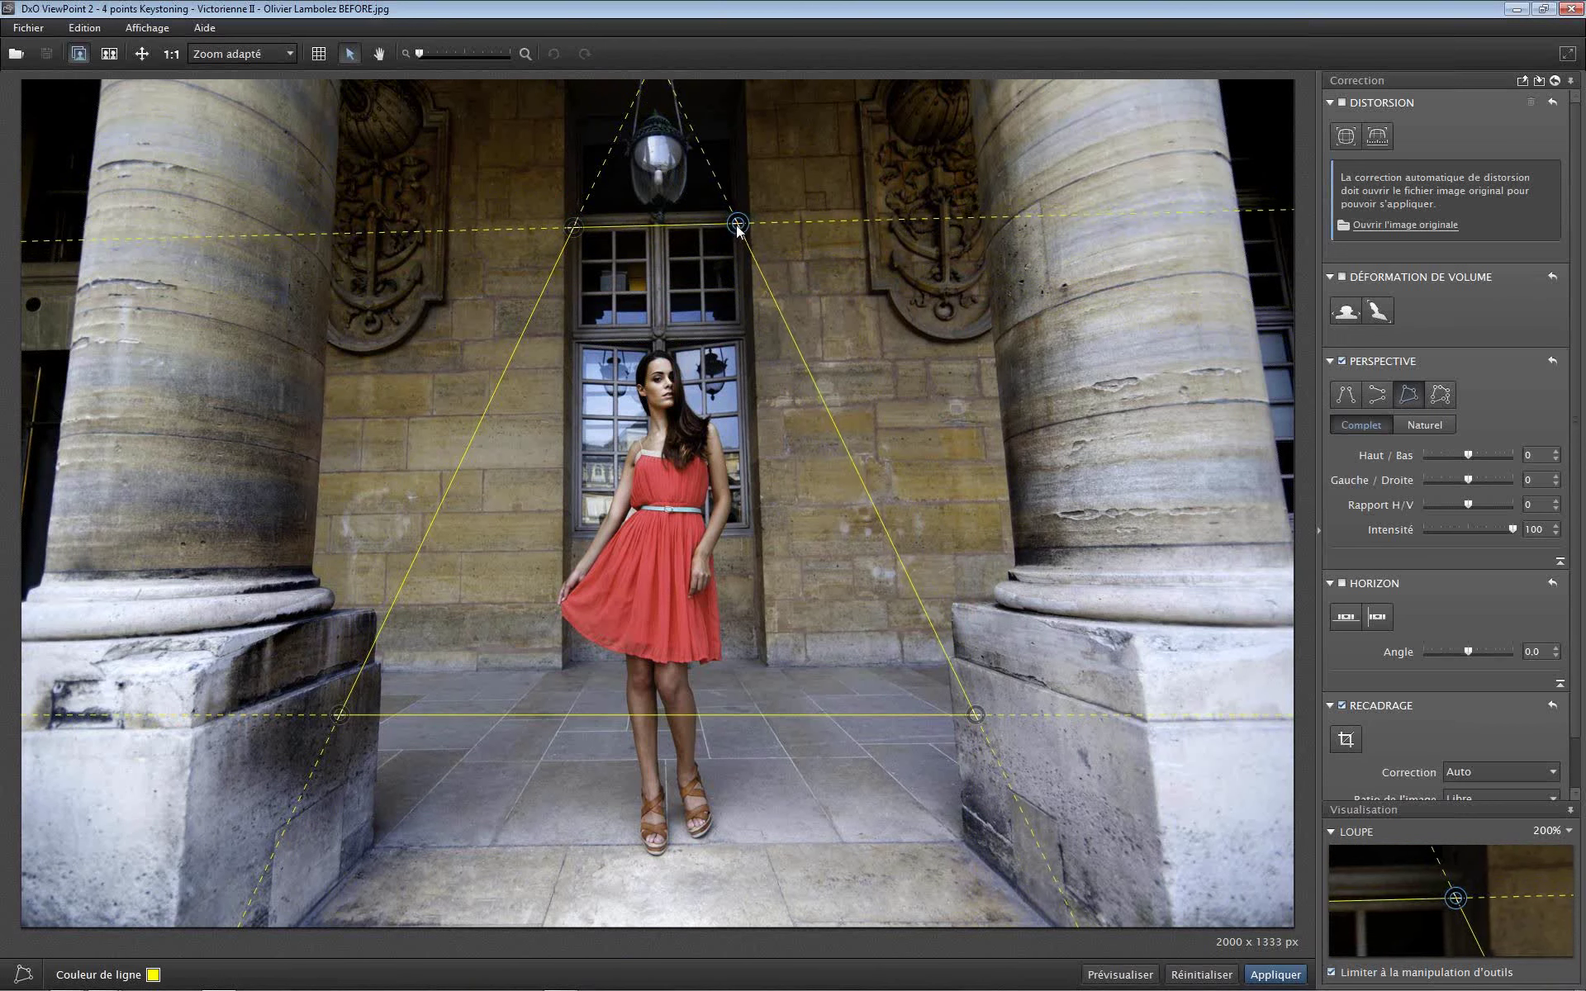
pyautogui.moveTo(978, 725); pyautogui.dragTo(756, 538)
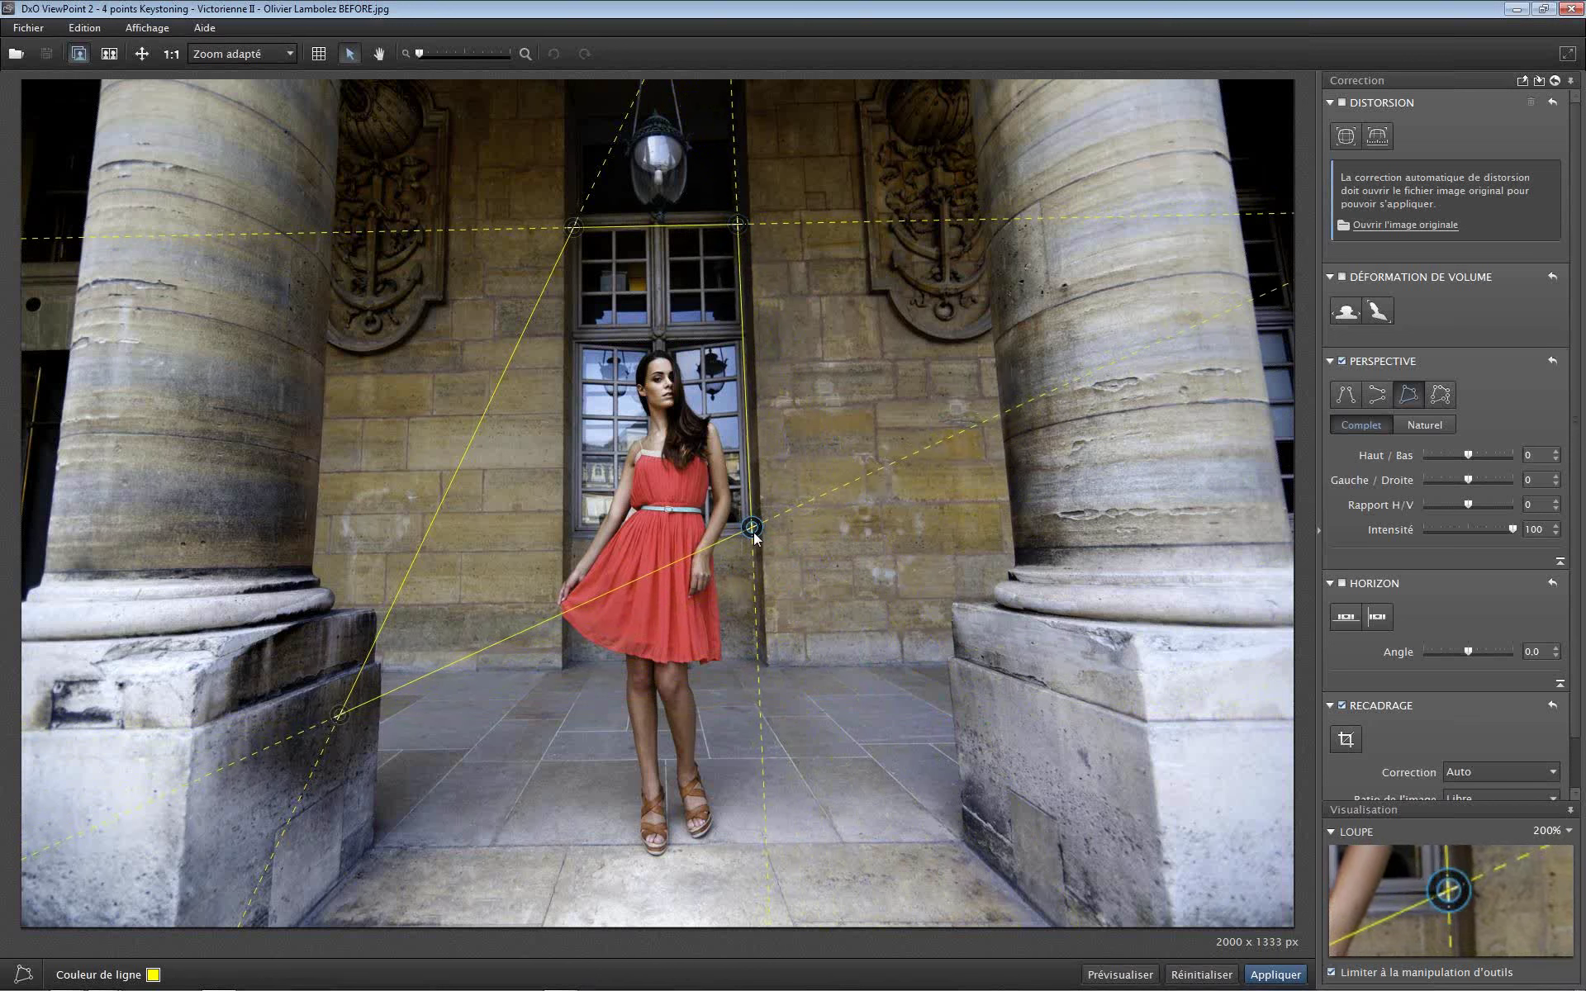
pyautogui.moveTo(339, 716); pyautogui.dragTo(576, 534)
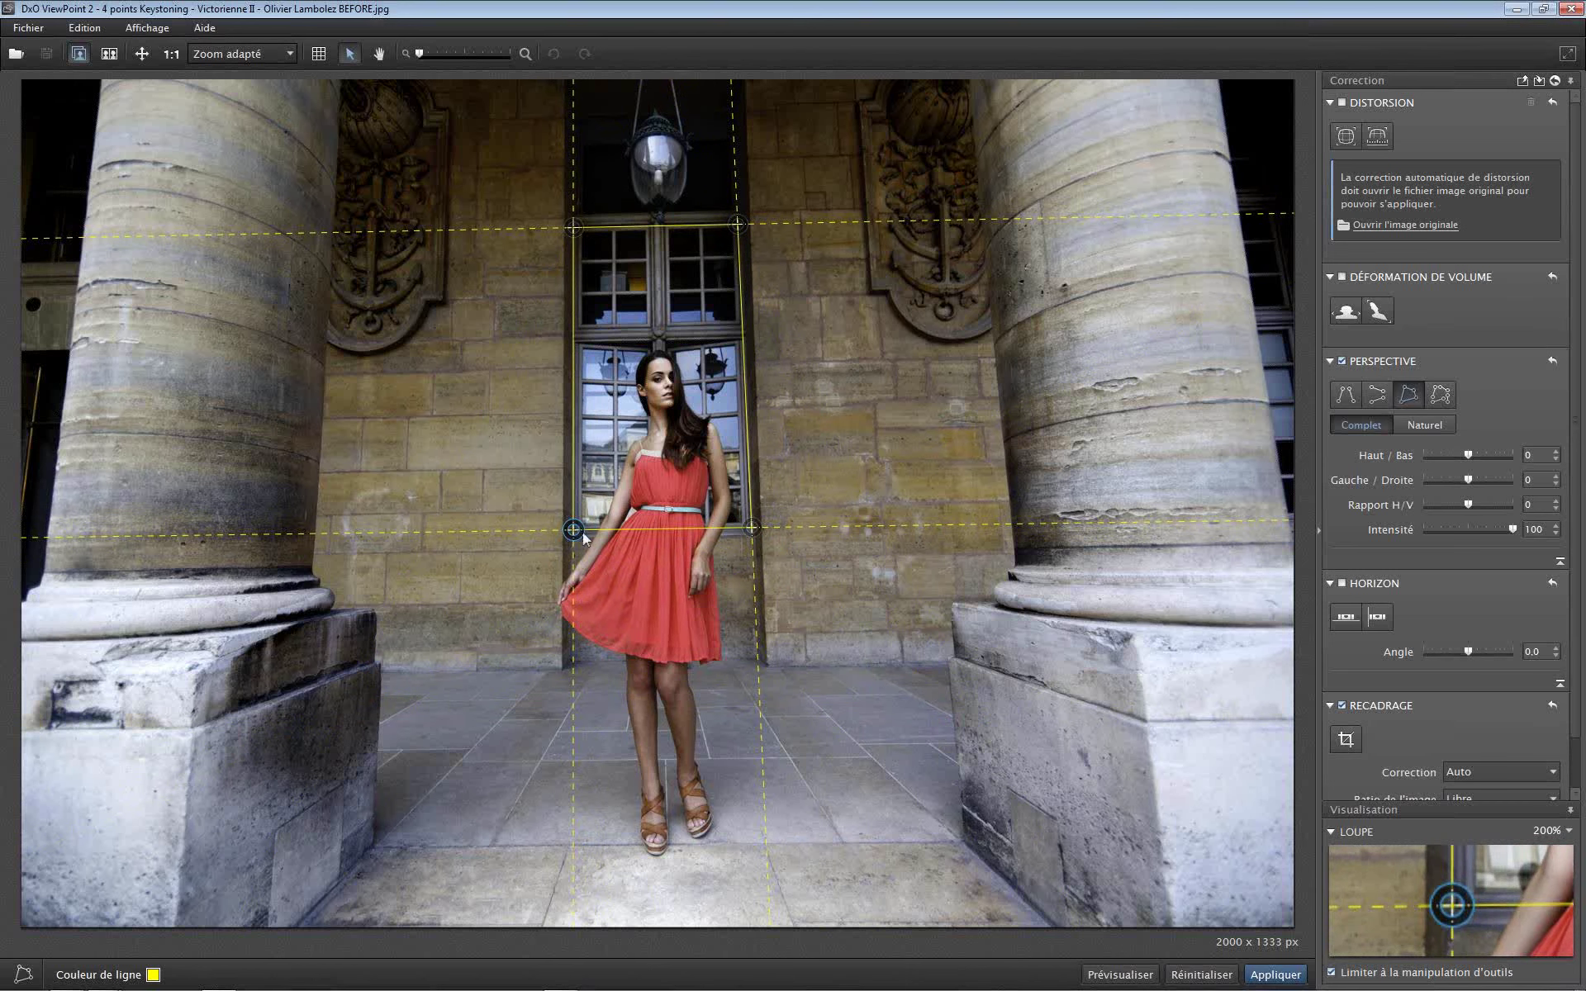
# Preview the window-based perspective correction, switch it to the Naturel mode at intensity 75, and apply it
pyautogui.click(1124, 976)
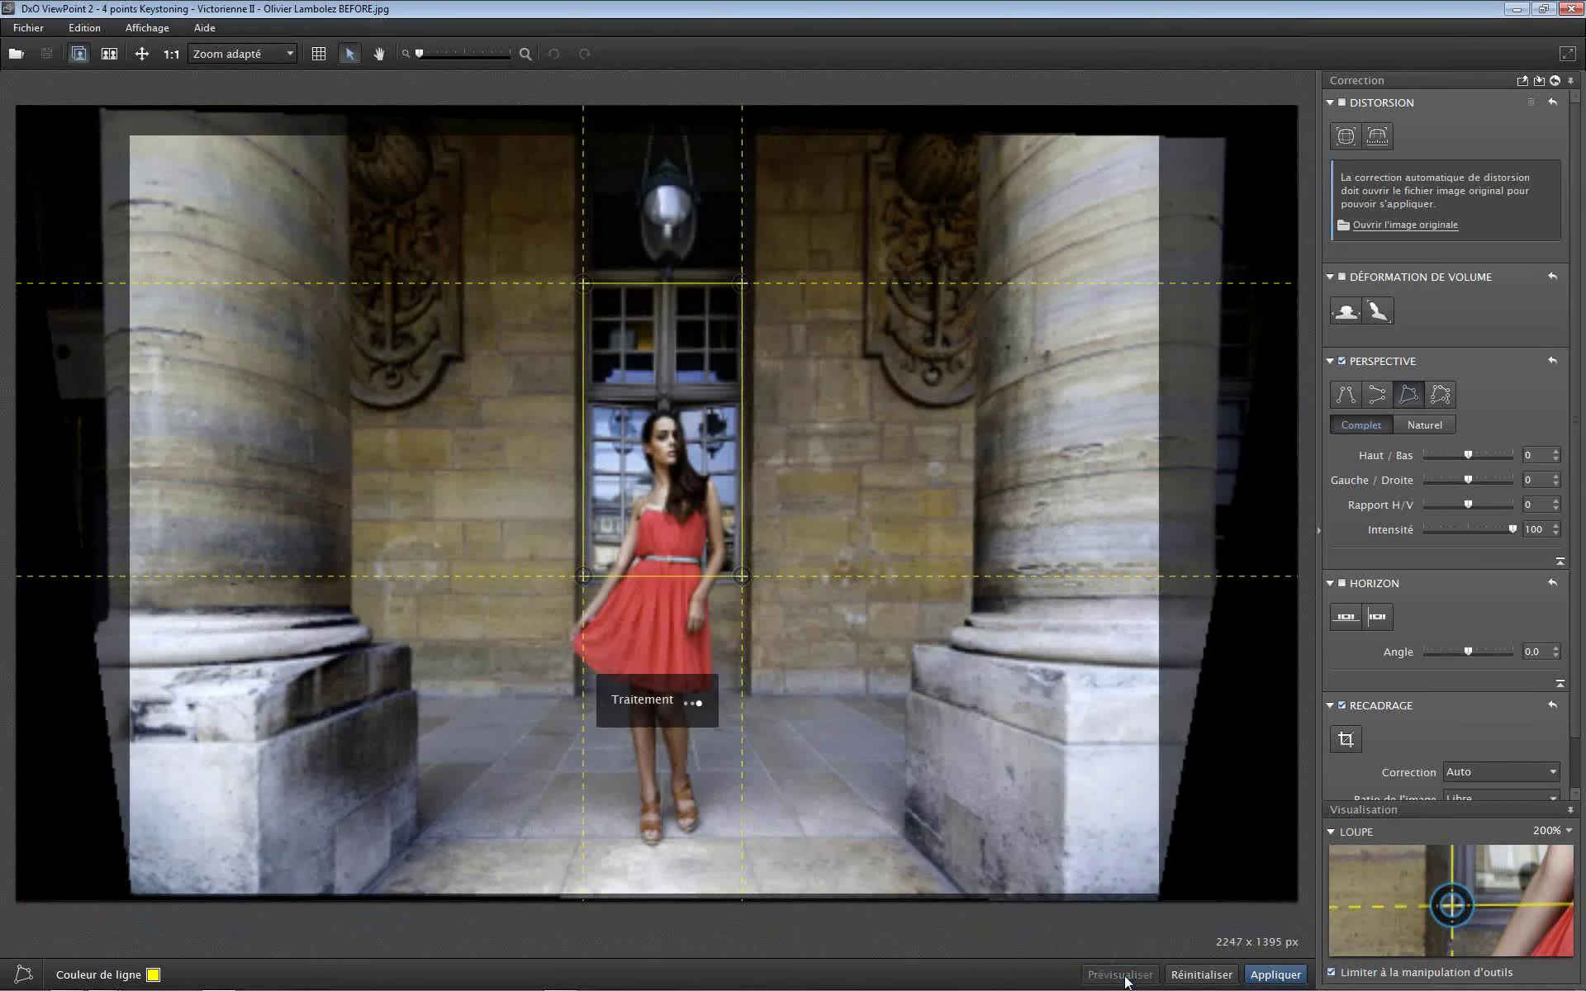
pyautogui.click(1426, 421)
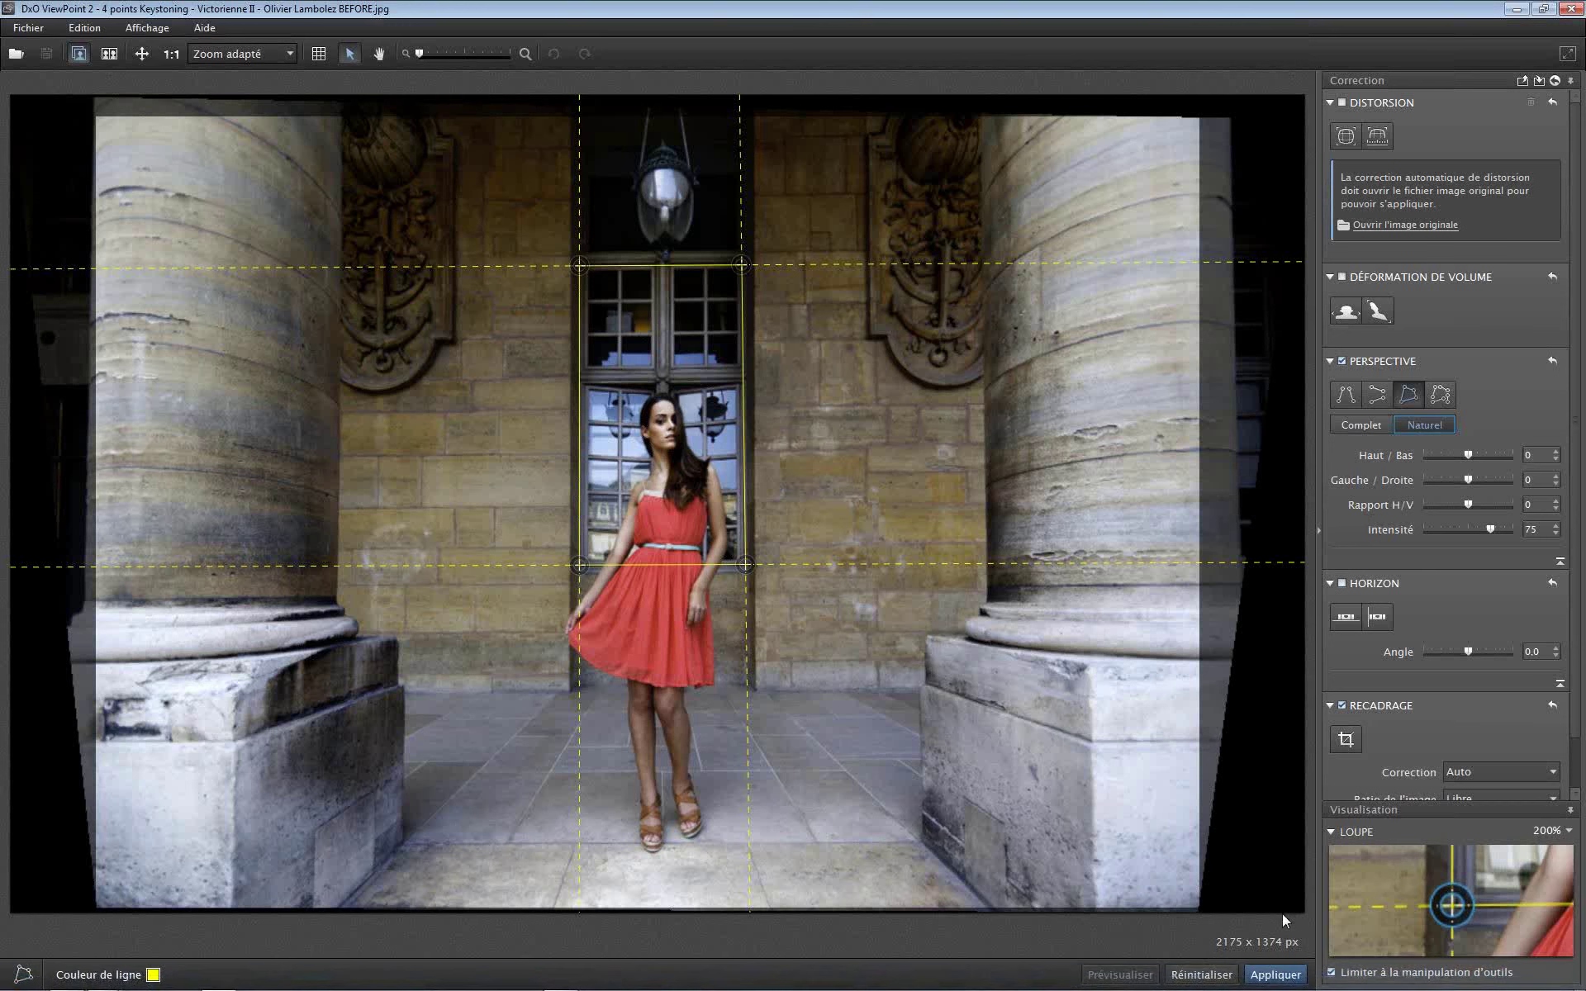
pyautogui.click(1281, 975)
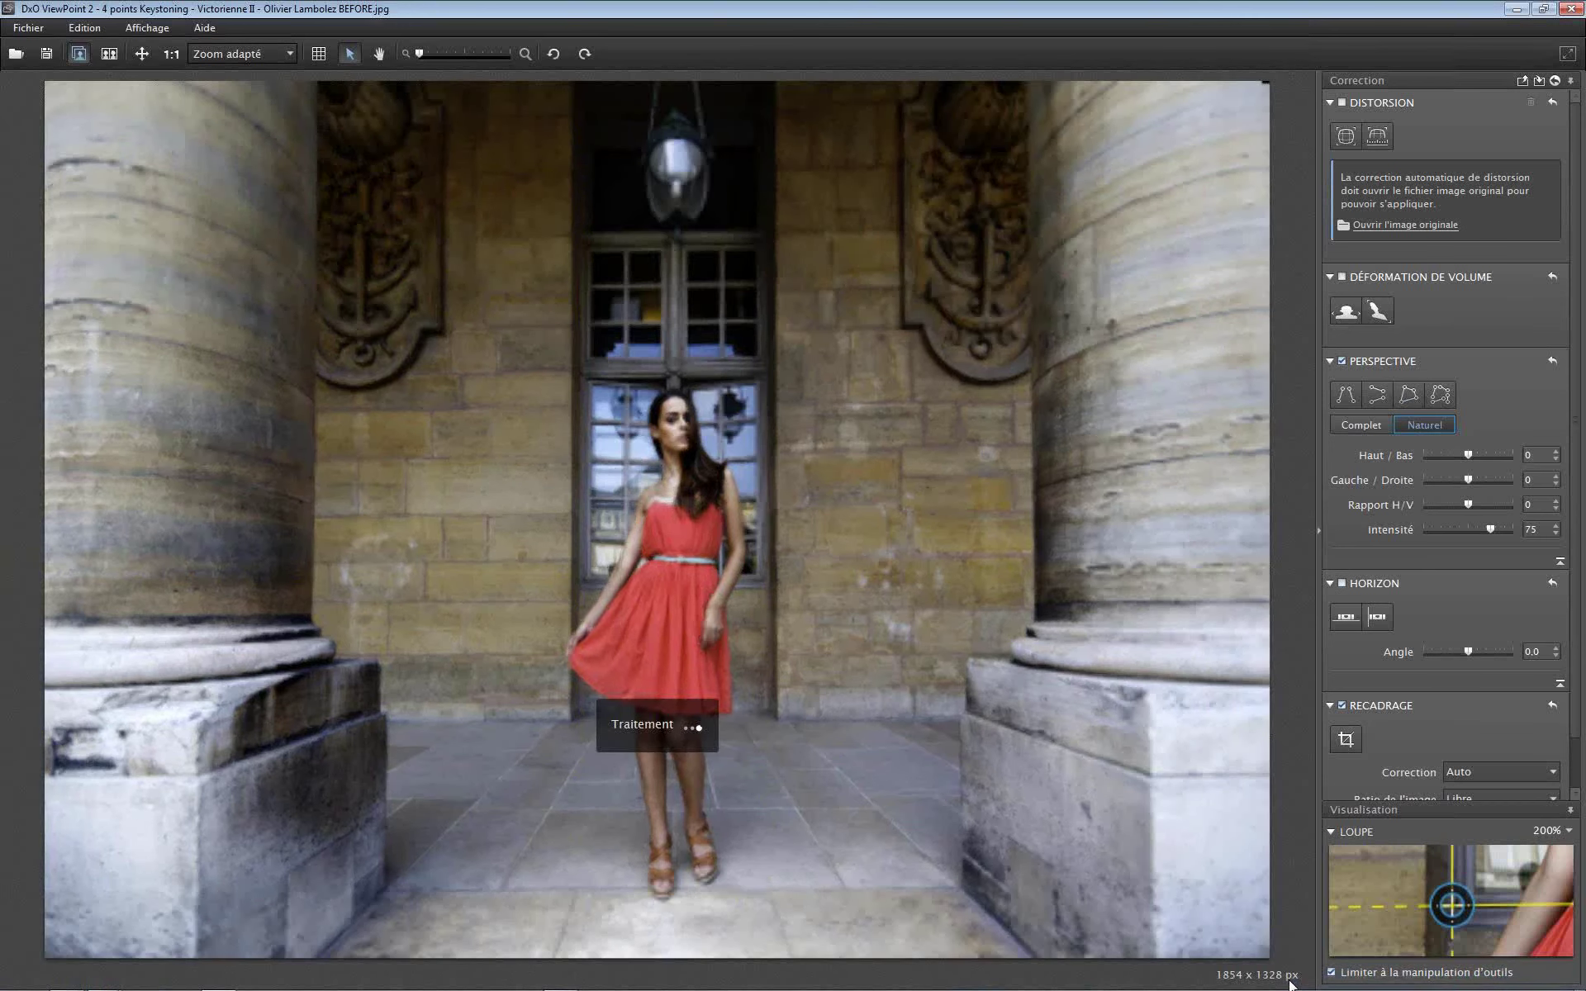
# Compare the corrected photo of the woman in red with the original by toggling the before/after view several times
pyautogui.press('d')
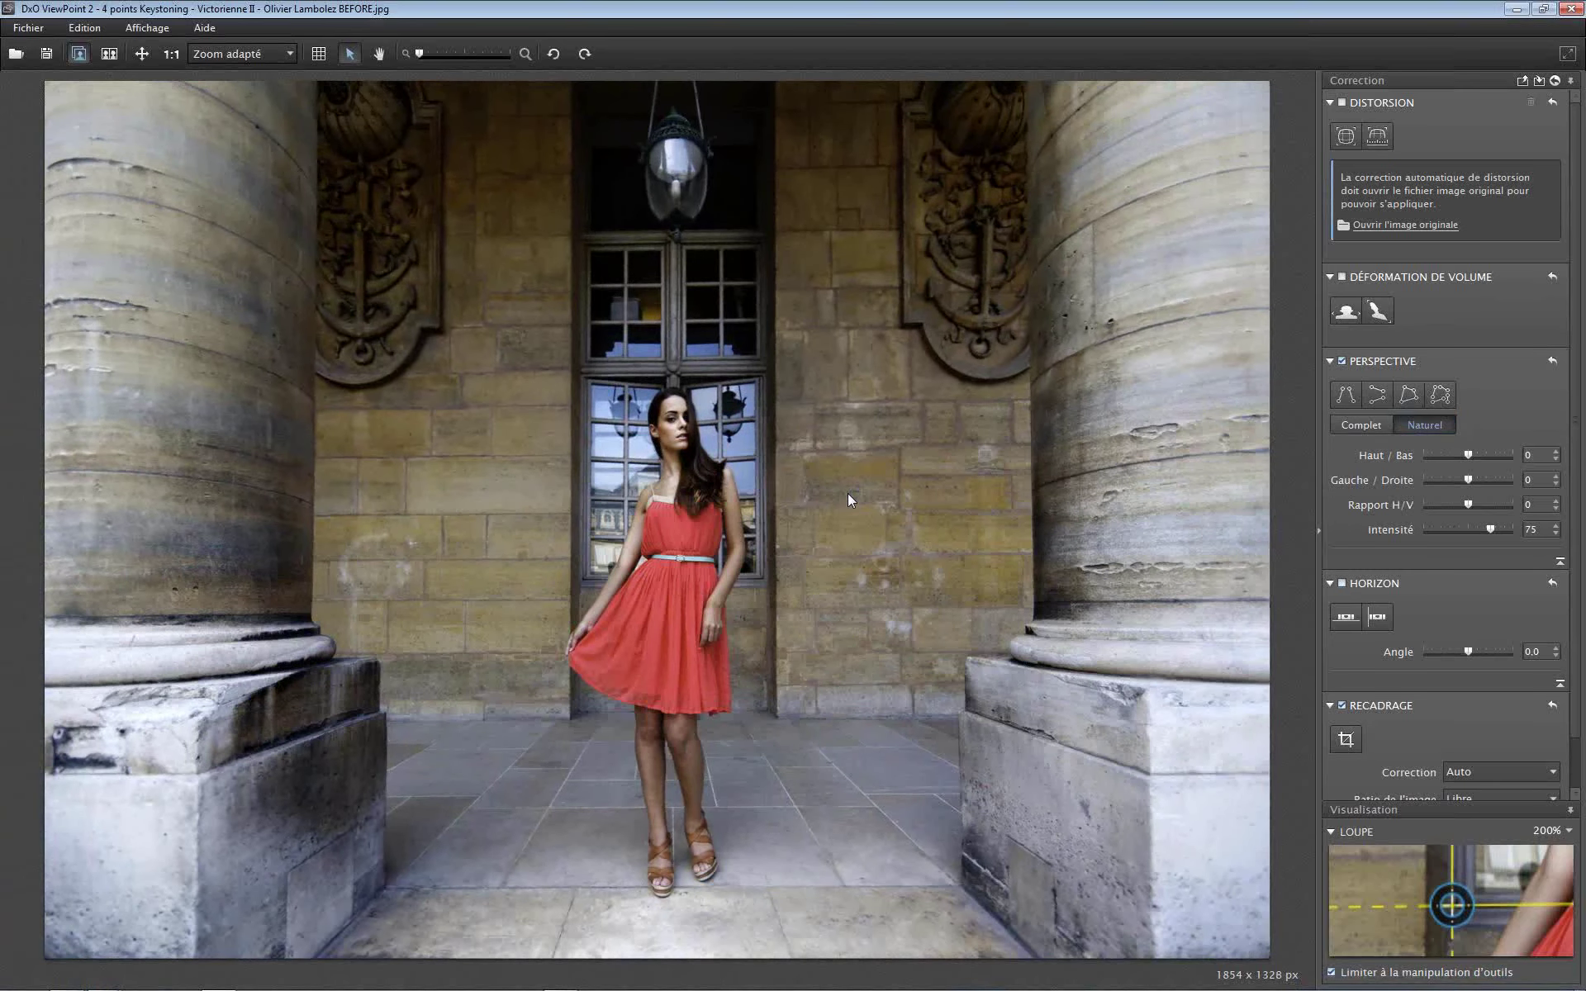
pyautogui.press('d')
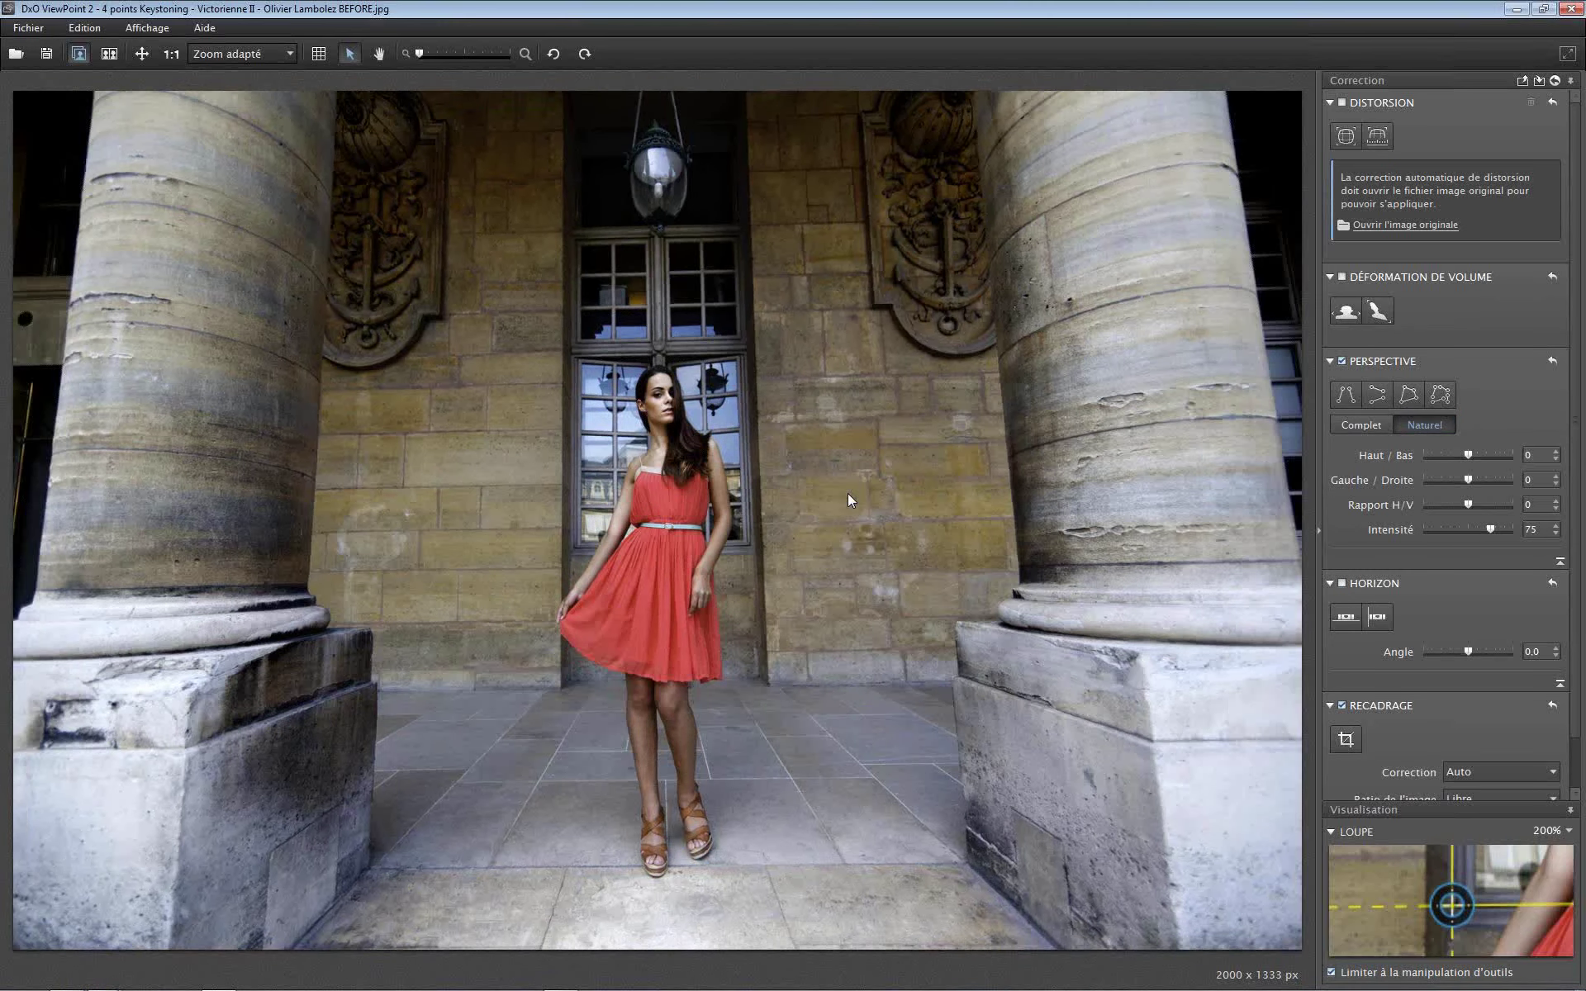
pyautogui.press('d')
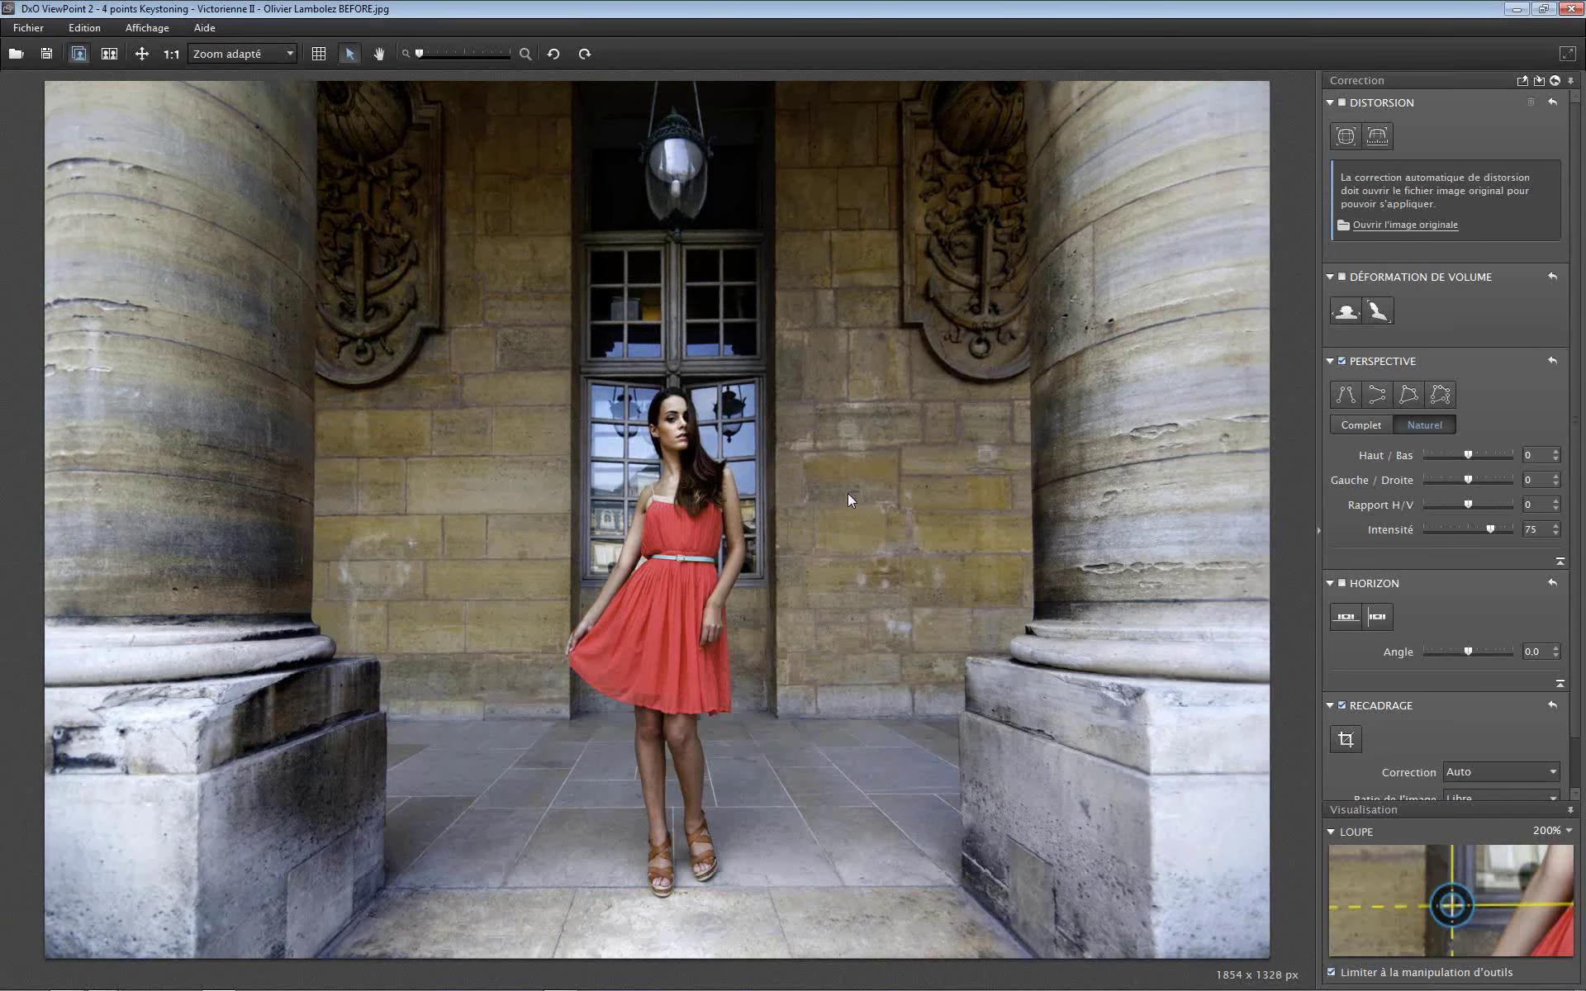
pyautogui.press('d')
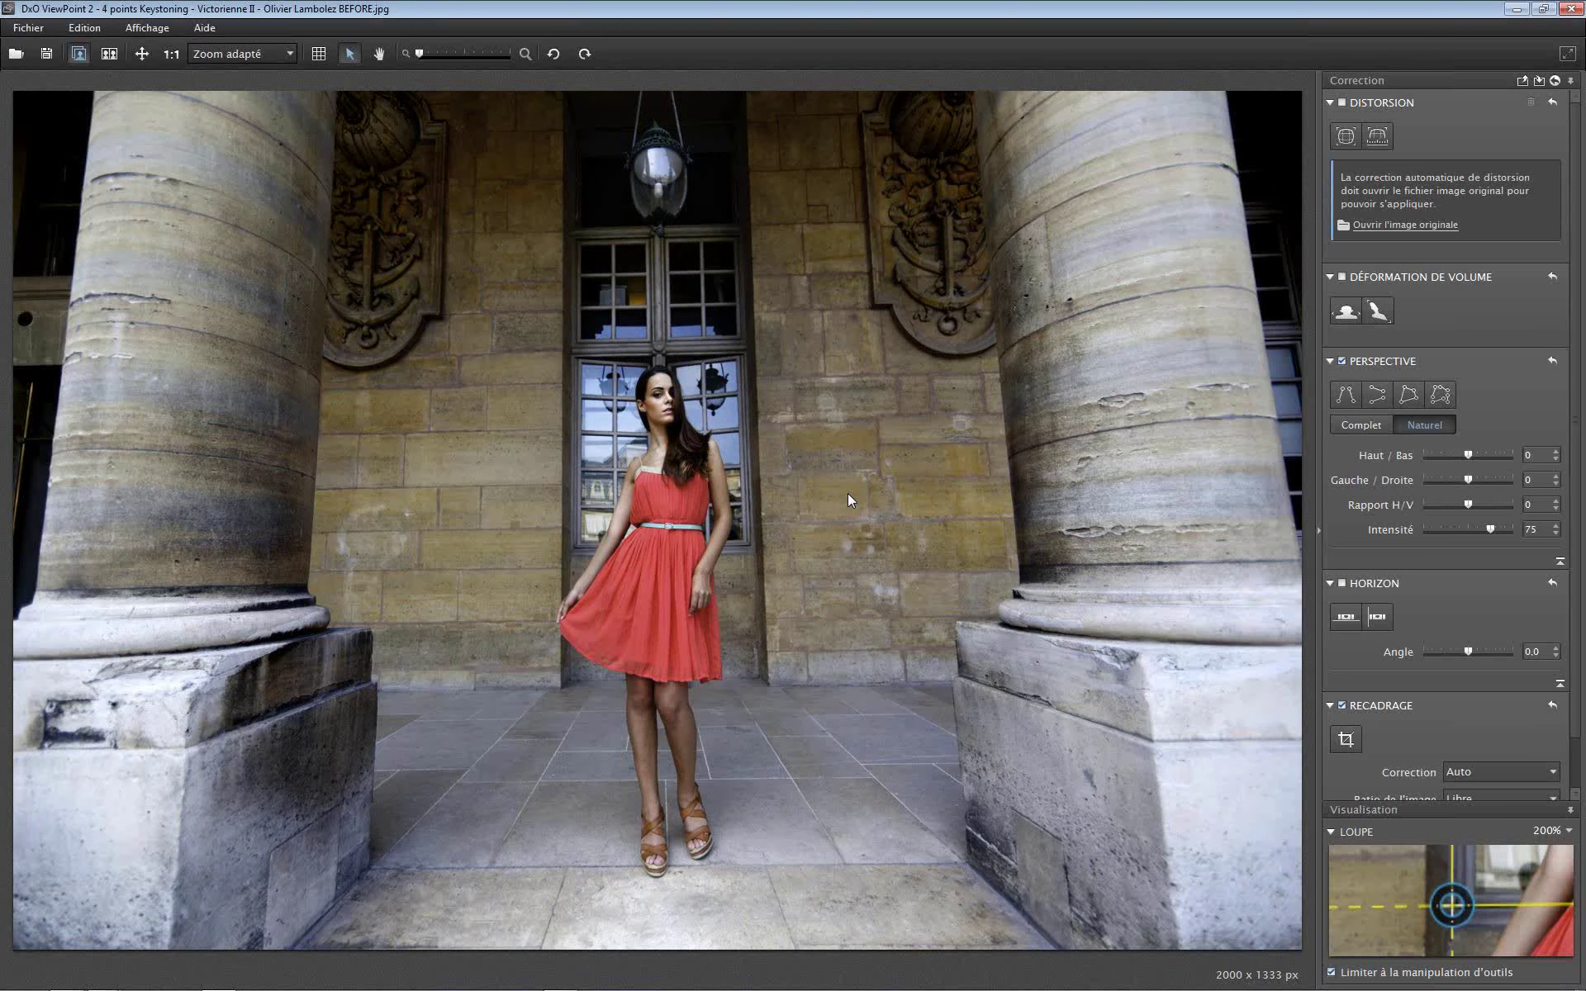
pyautogui.press('d')
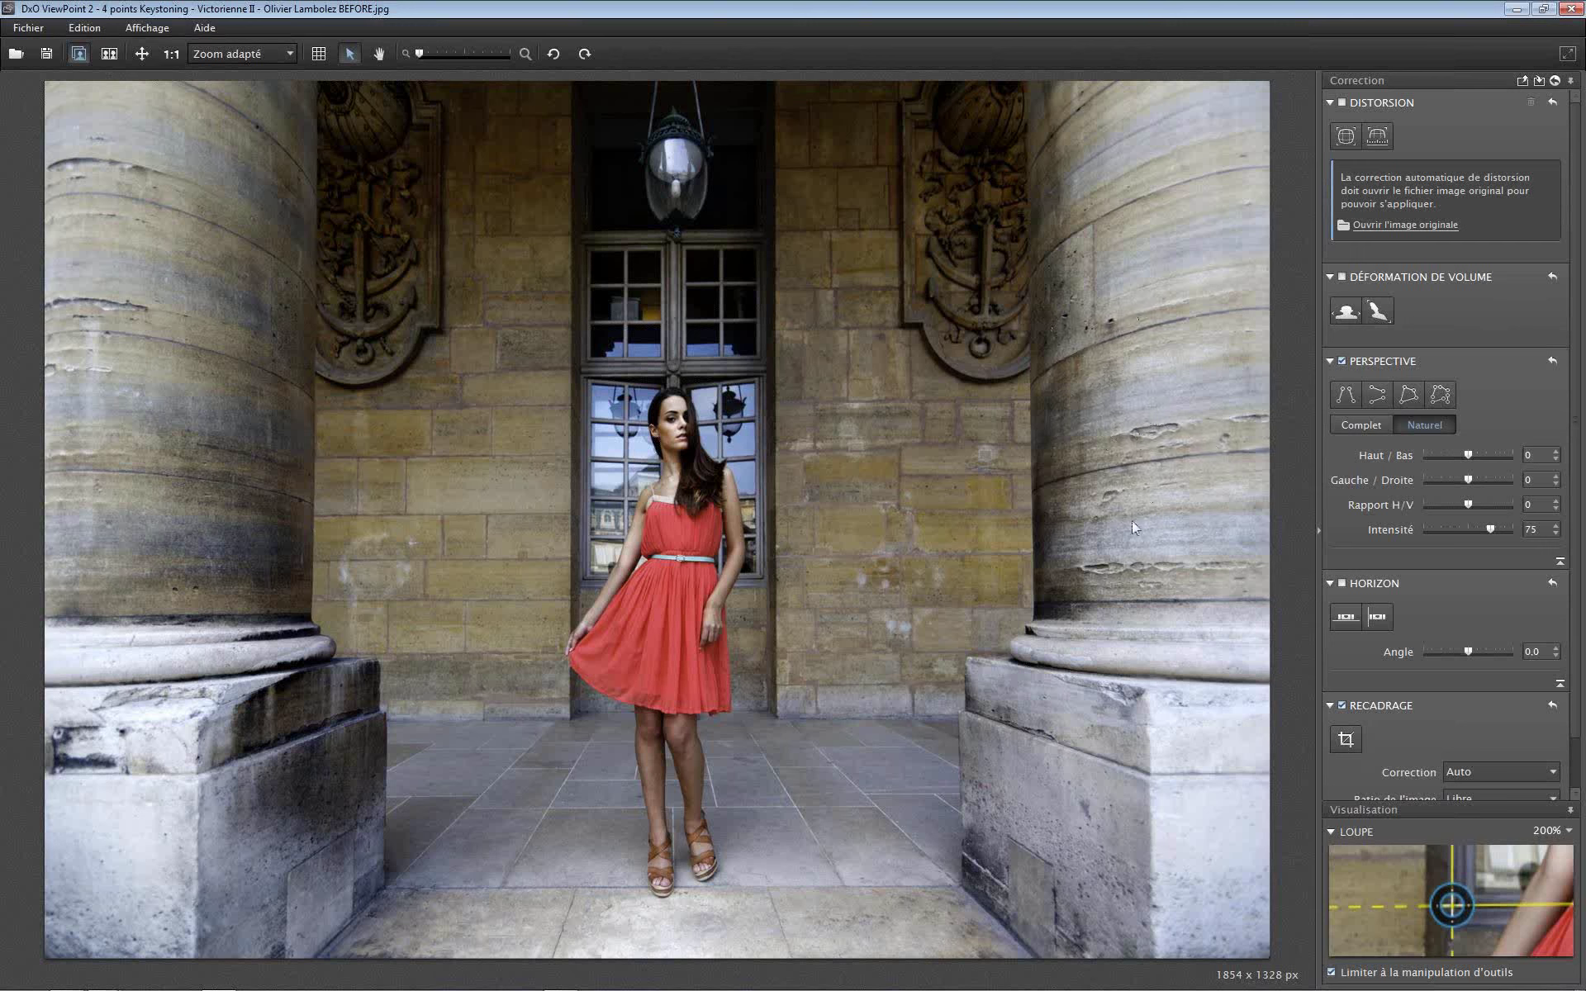
# Enable the horizontal/vertical volume deformation correction, set Horizontal to 132, and apply the crop
pyautogui.click(1347, 315)
pyautogui.click(1348, 314)
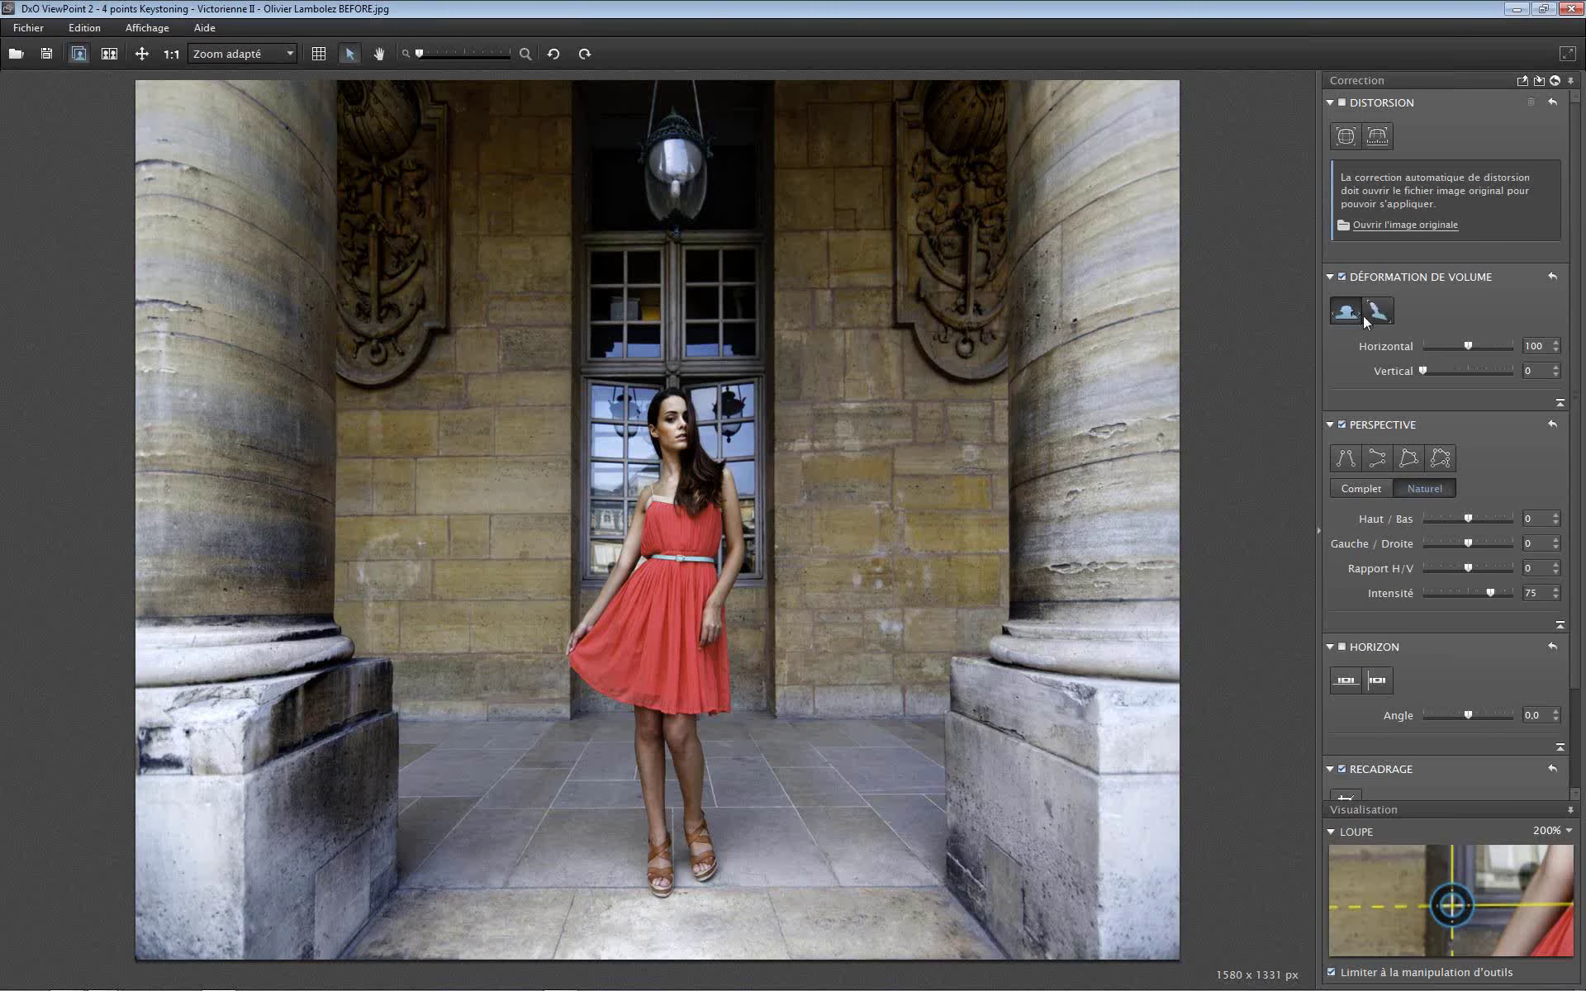
pyautogui.moveTo(1470, 344)
pyautogui.mouseDown()
pyautogui.moveTo(1489, 344)
pyautogui.moveTo(1455, 345)
pyautogui.moveTo(1484, 346)
pyautogui.mouseUp()
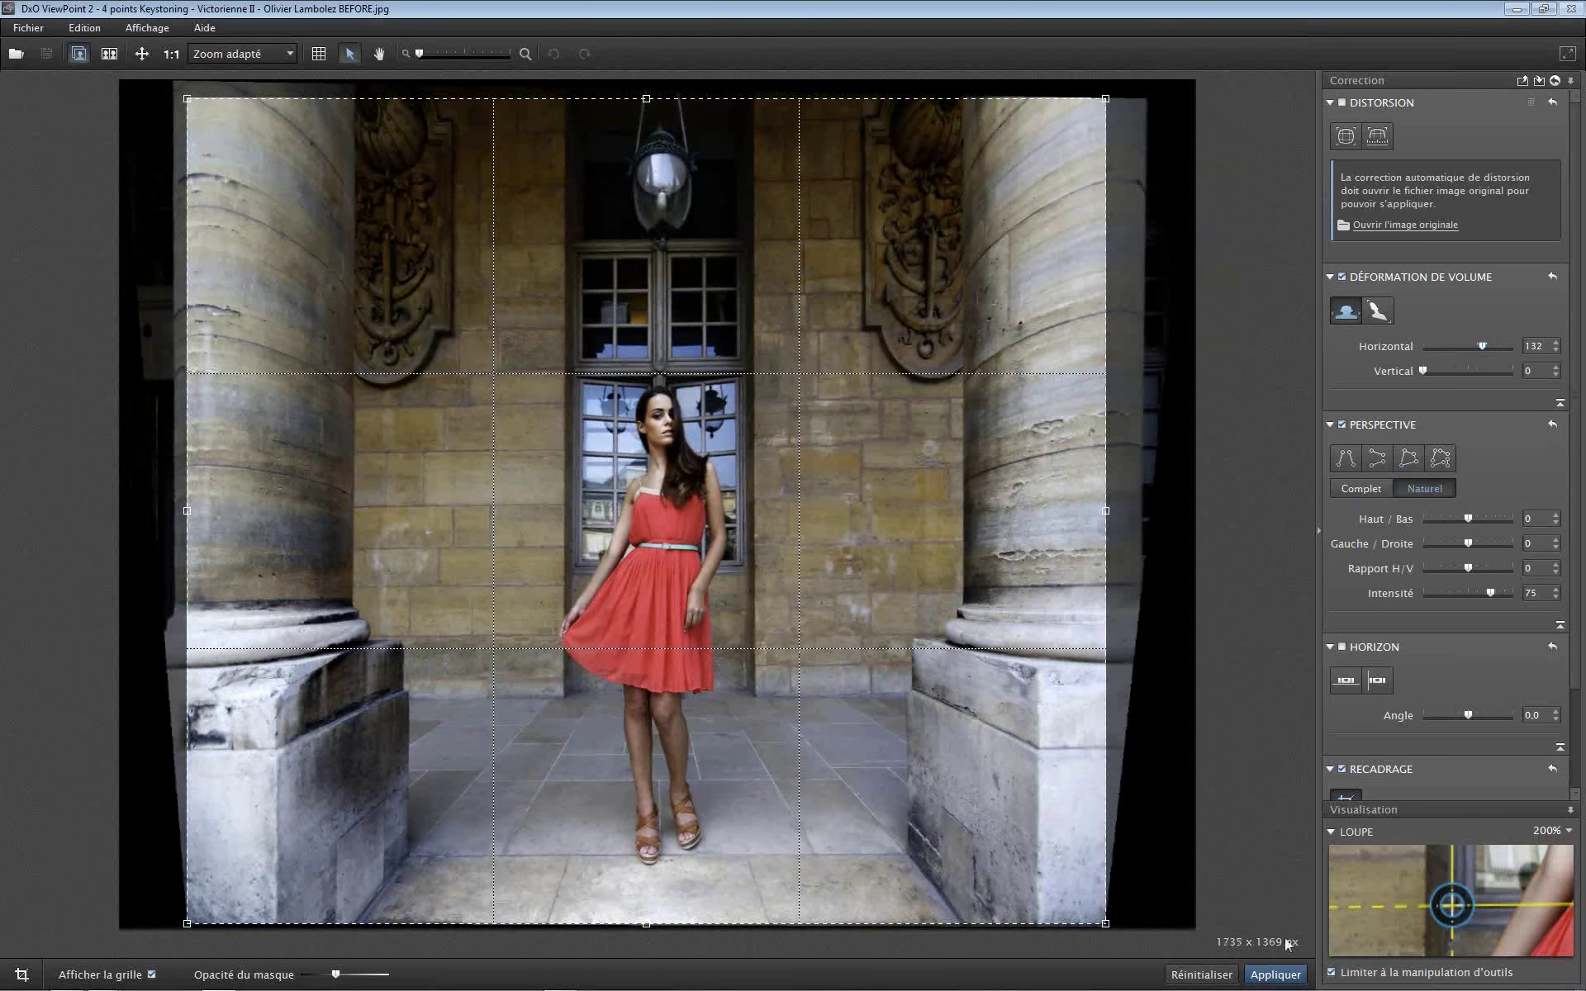
pyautogui.click(1276, 975)
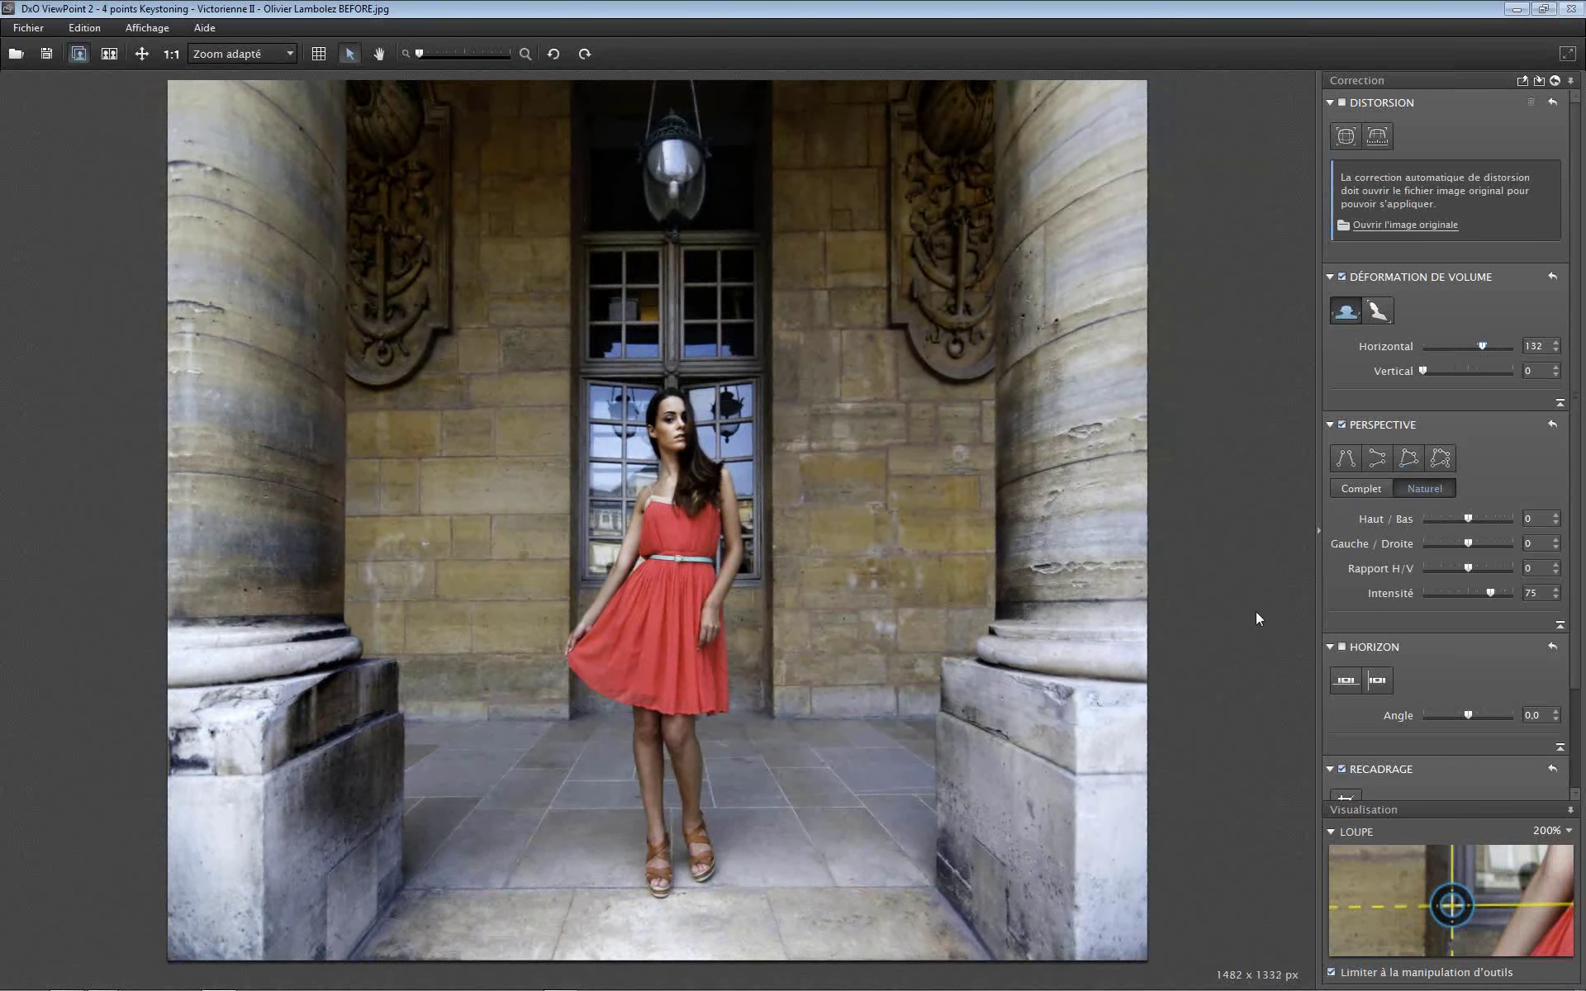
pyautogui.hotkey('ctrl', 'z')
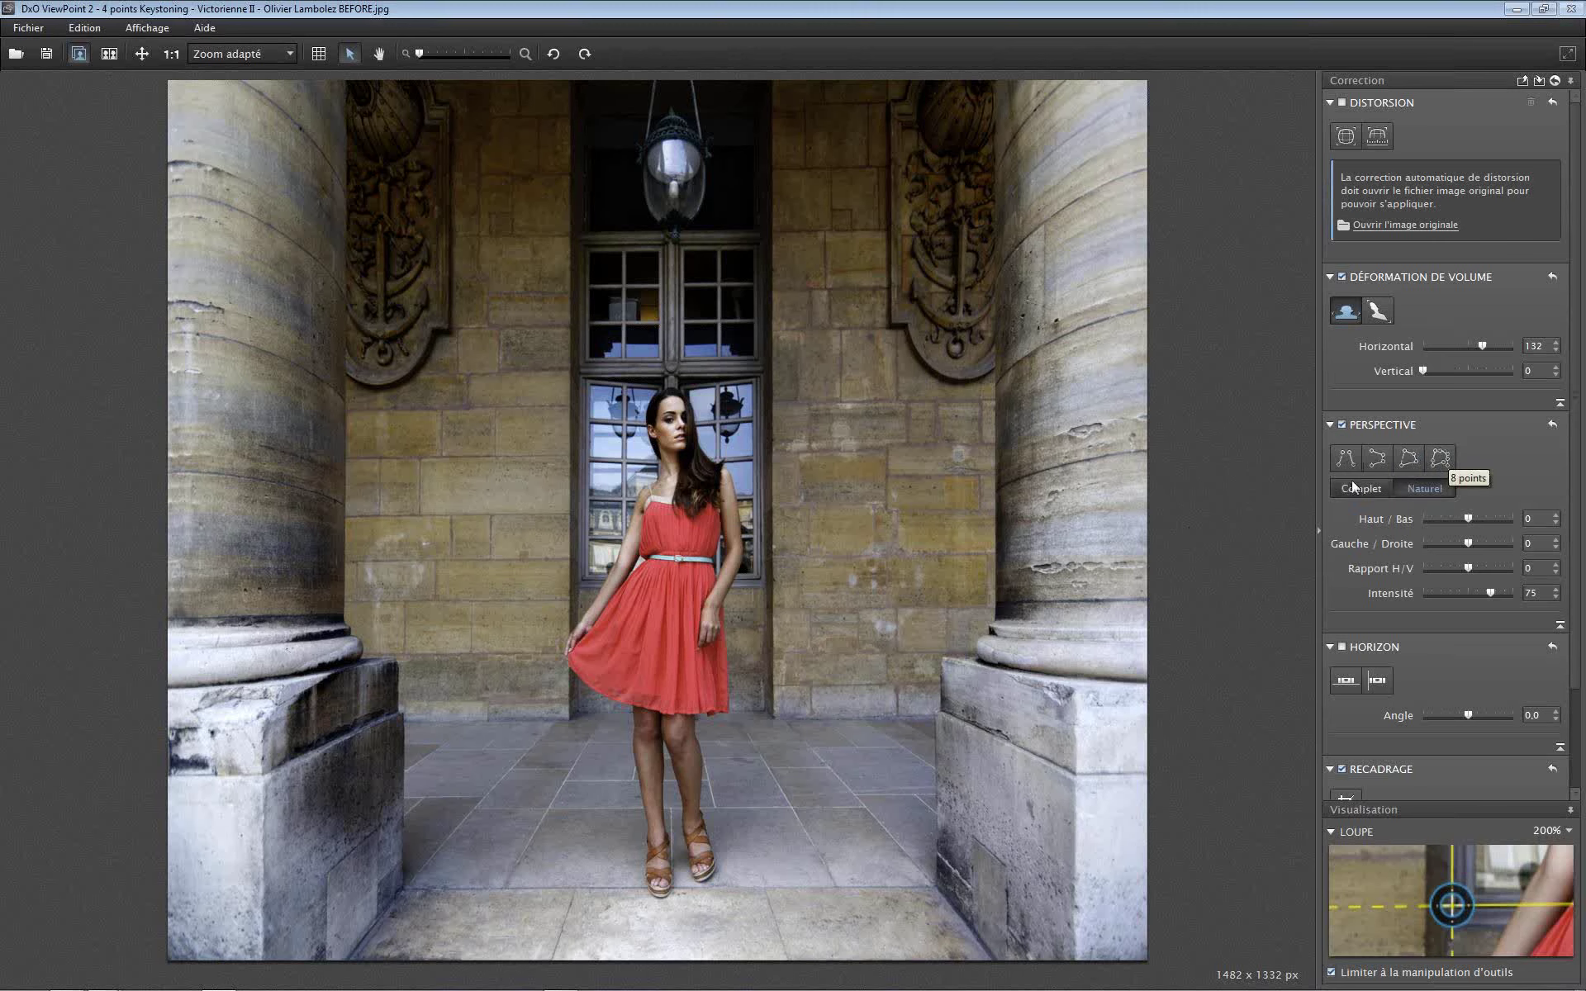
# Close the photo of the woman in red without saving and open the 8 points Keystoning - Louvre Cour carree BEFORE photo
pyautogui.click(28, 27)
pyautogui.press('Escape')
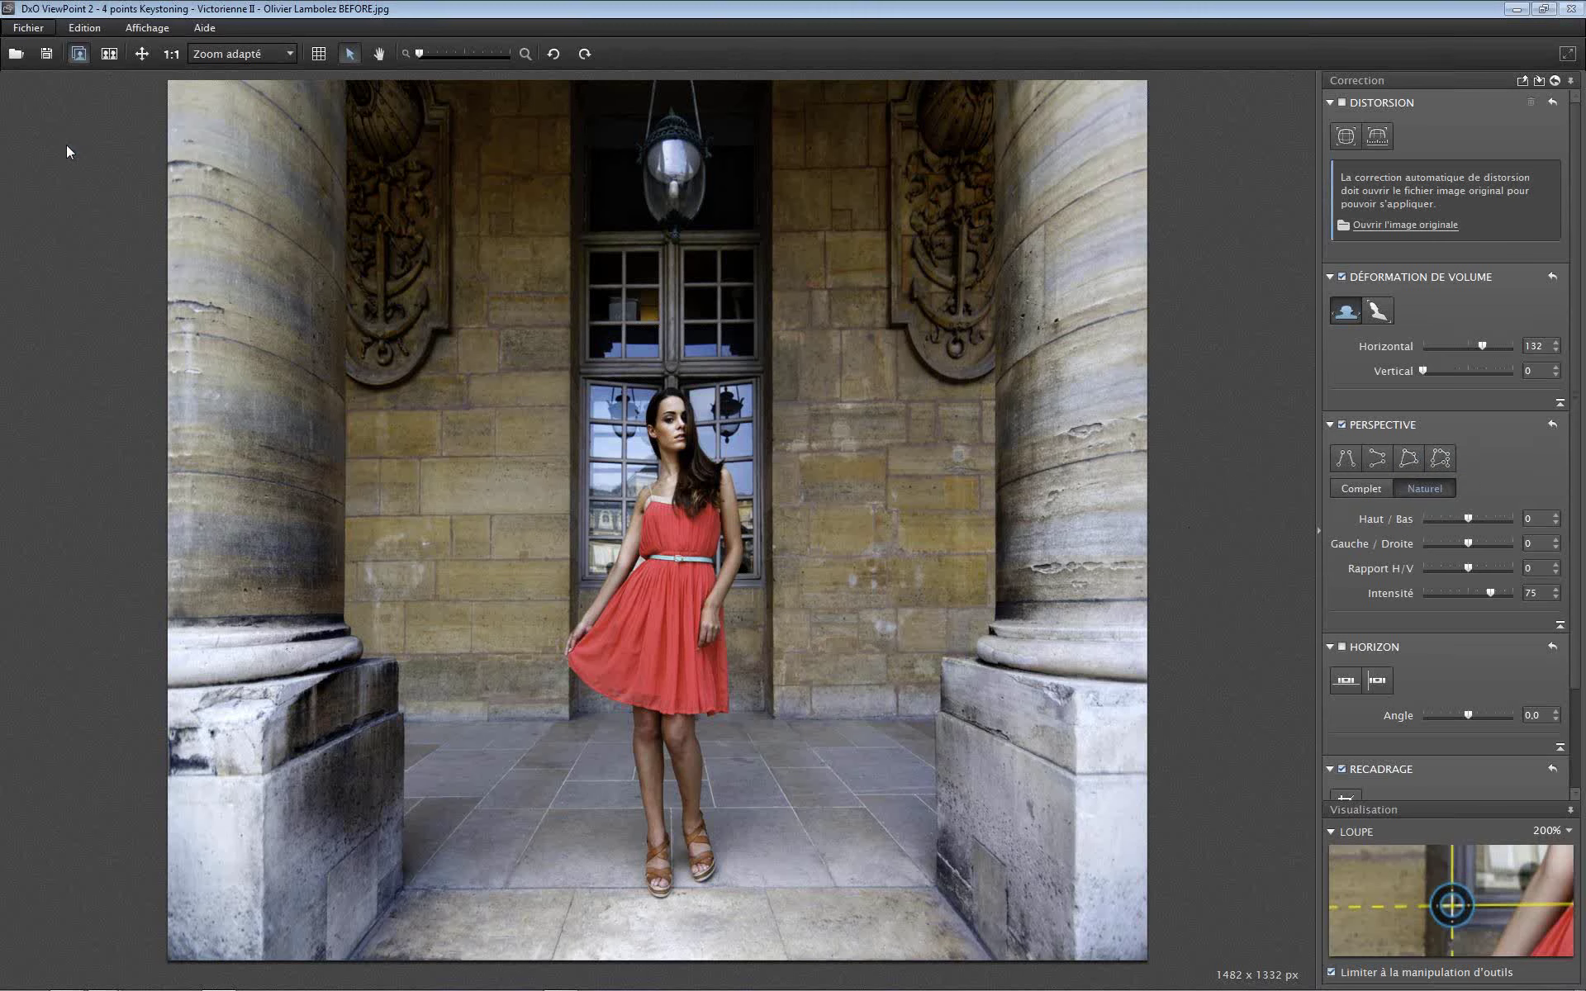
pyautogui.click(788, 541)
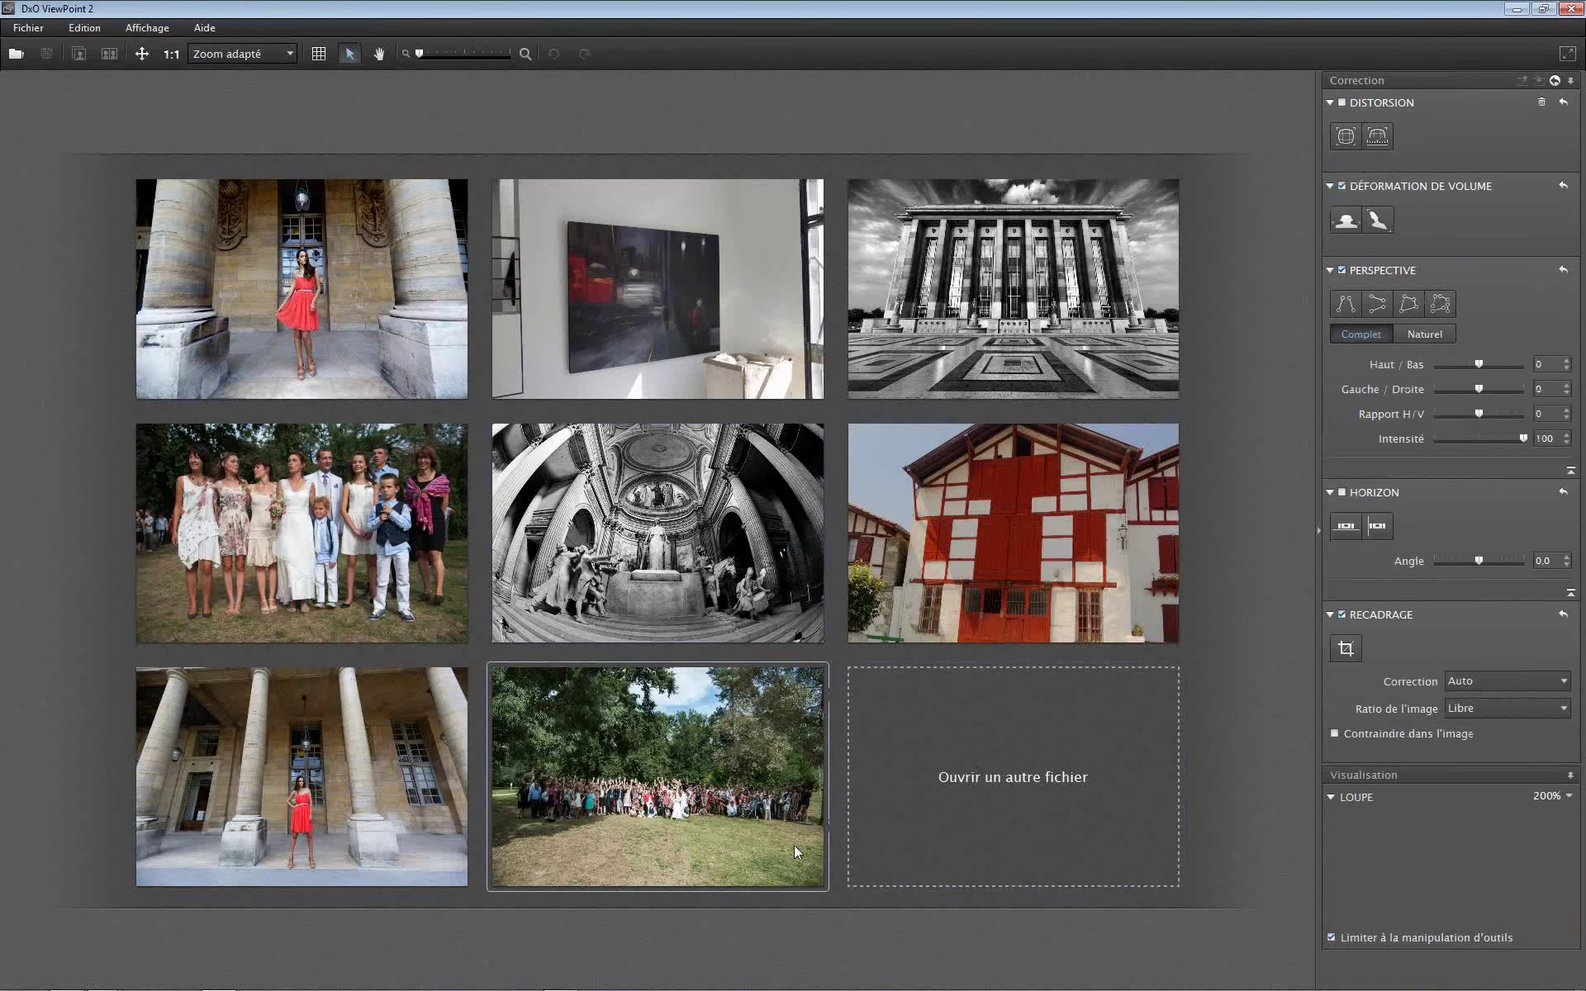
pyautogui.click(954, 751)
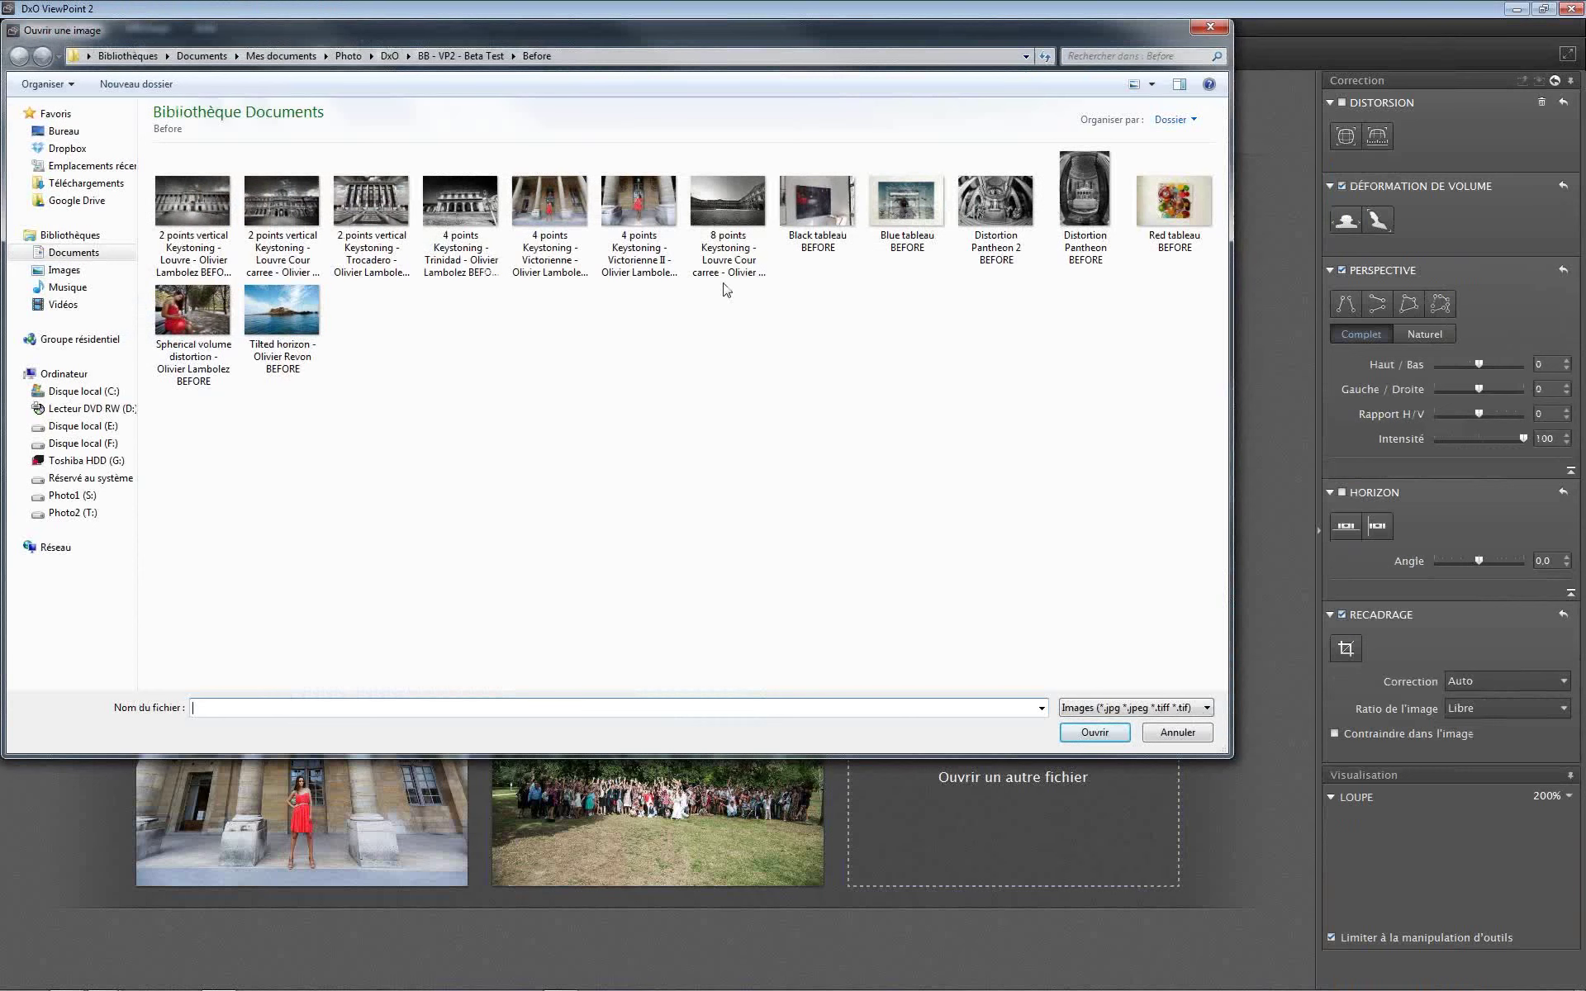
pyautogui.doubleClick(725, 208)
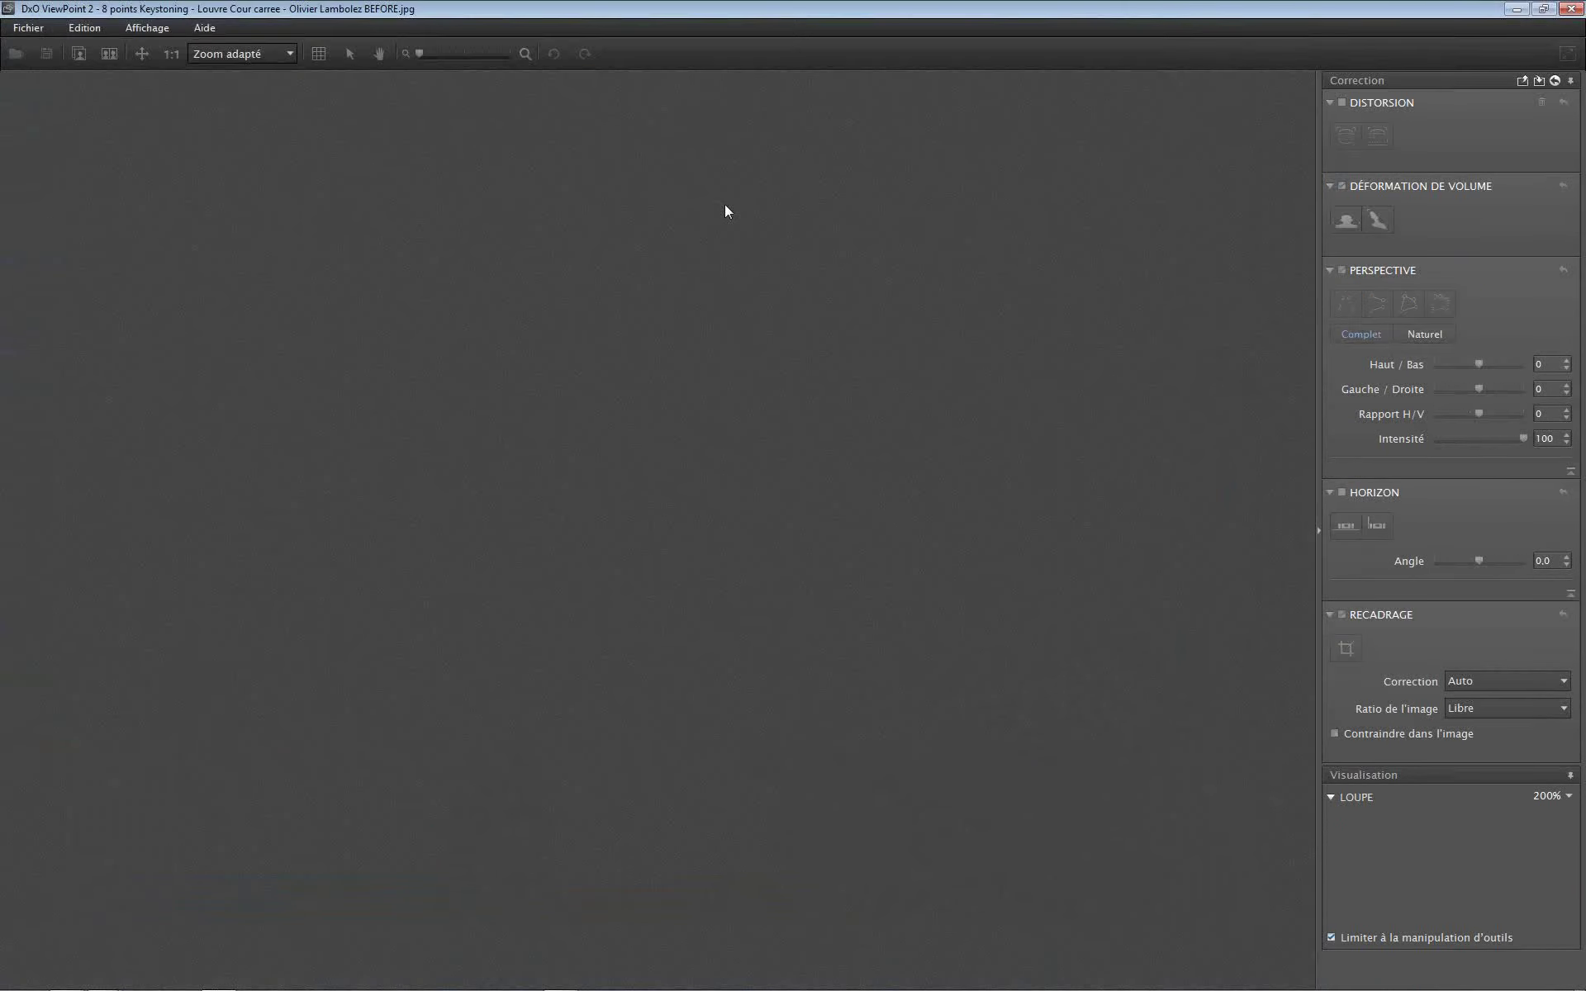
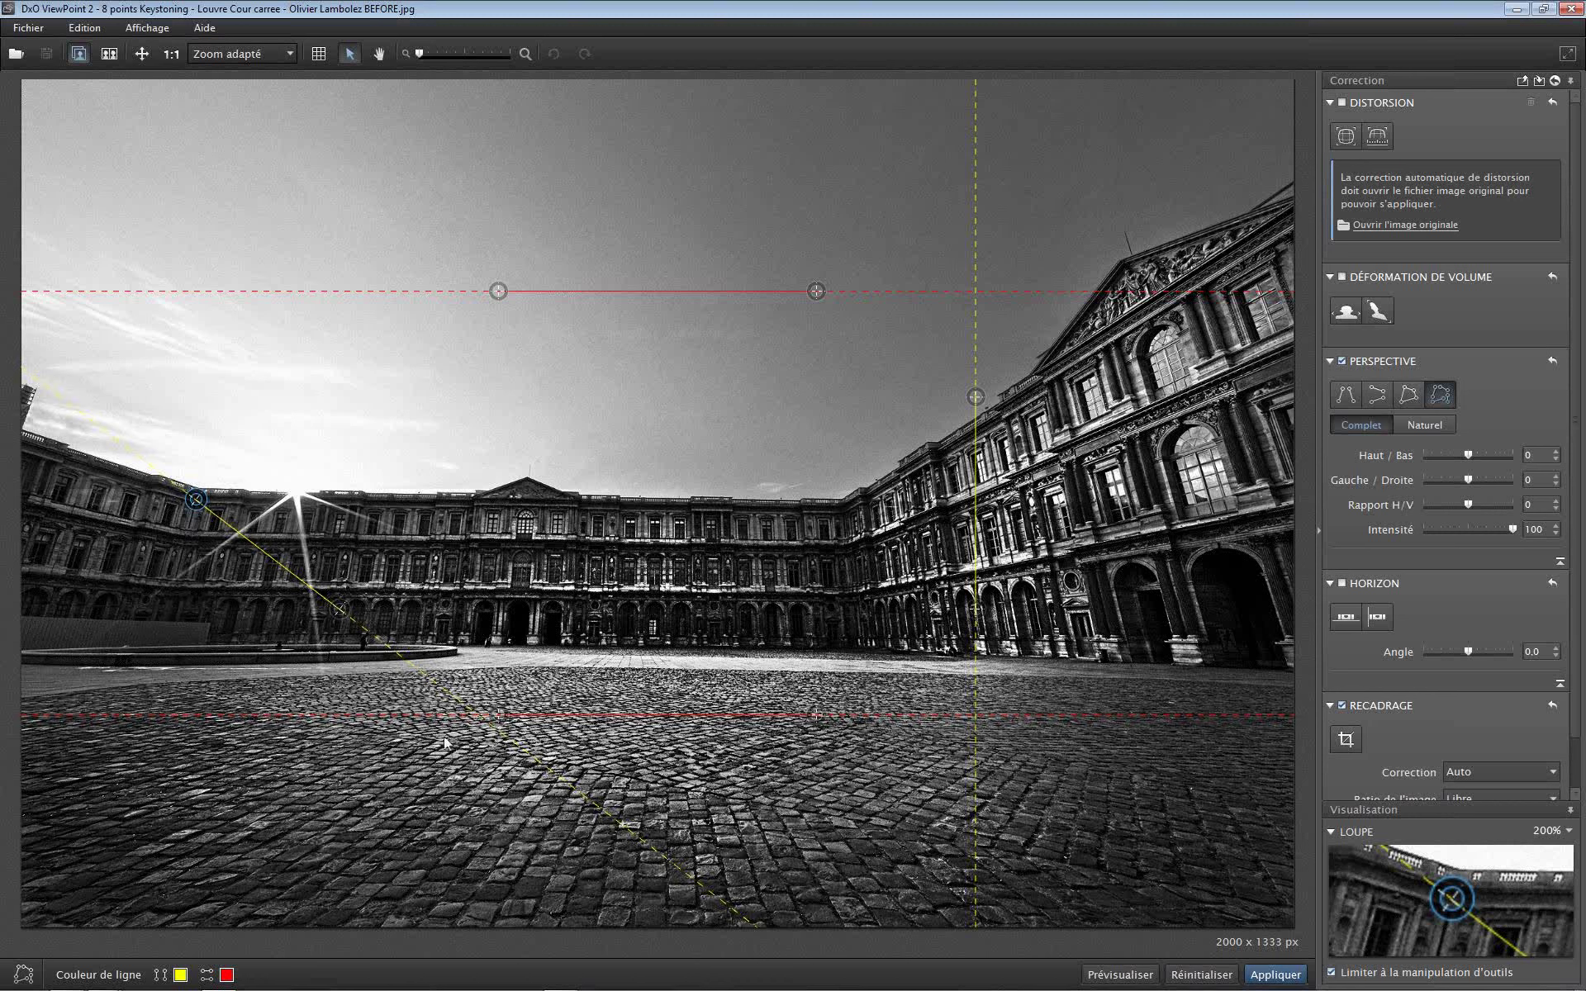
# Place the left vertical line's lower handle at the foot of the courtyard's left corner, briefly lifting the magnifier's limit to tool handling
pyautogui.moveTo(334, 615); pyautogui.dragTo(157, 669)
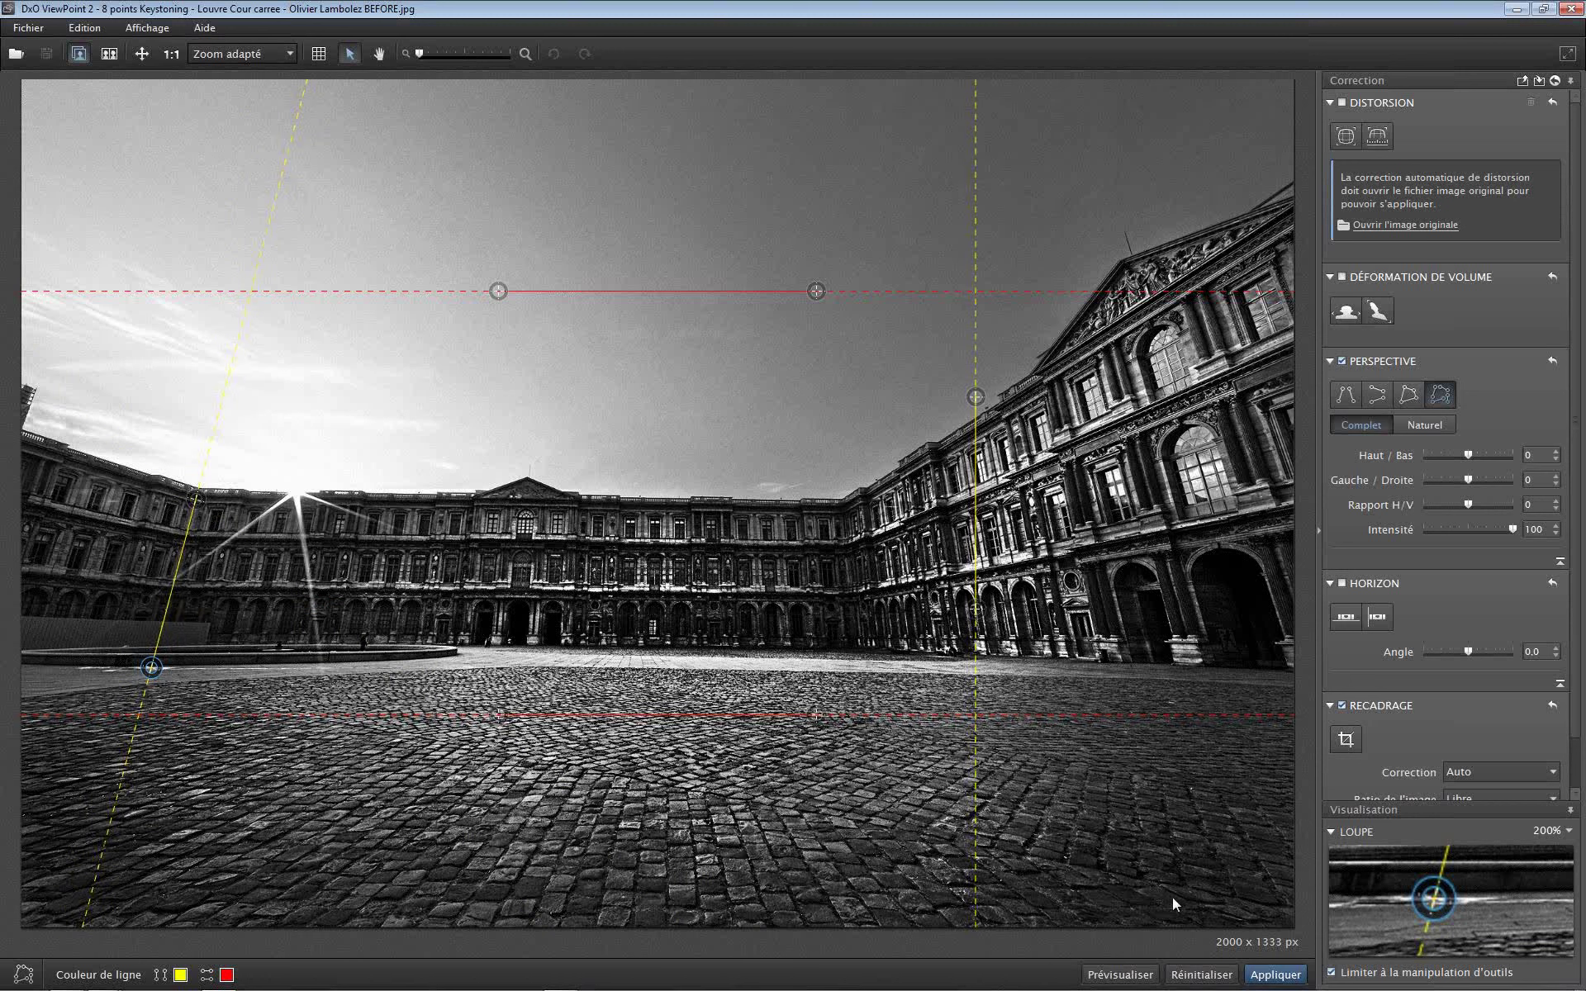
pyautogui.click(1332, 972)
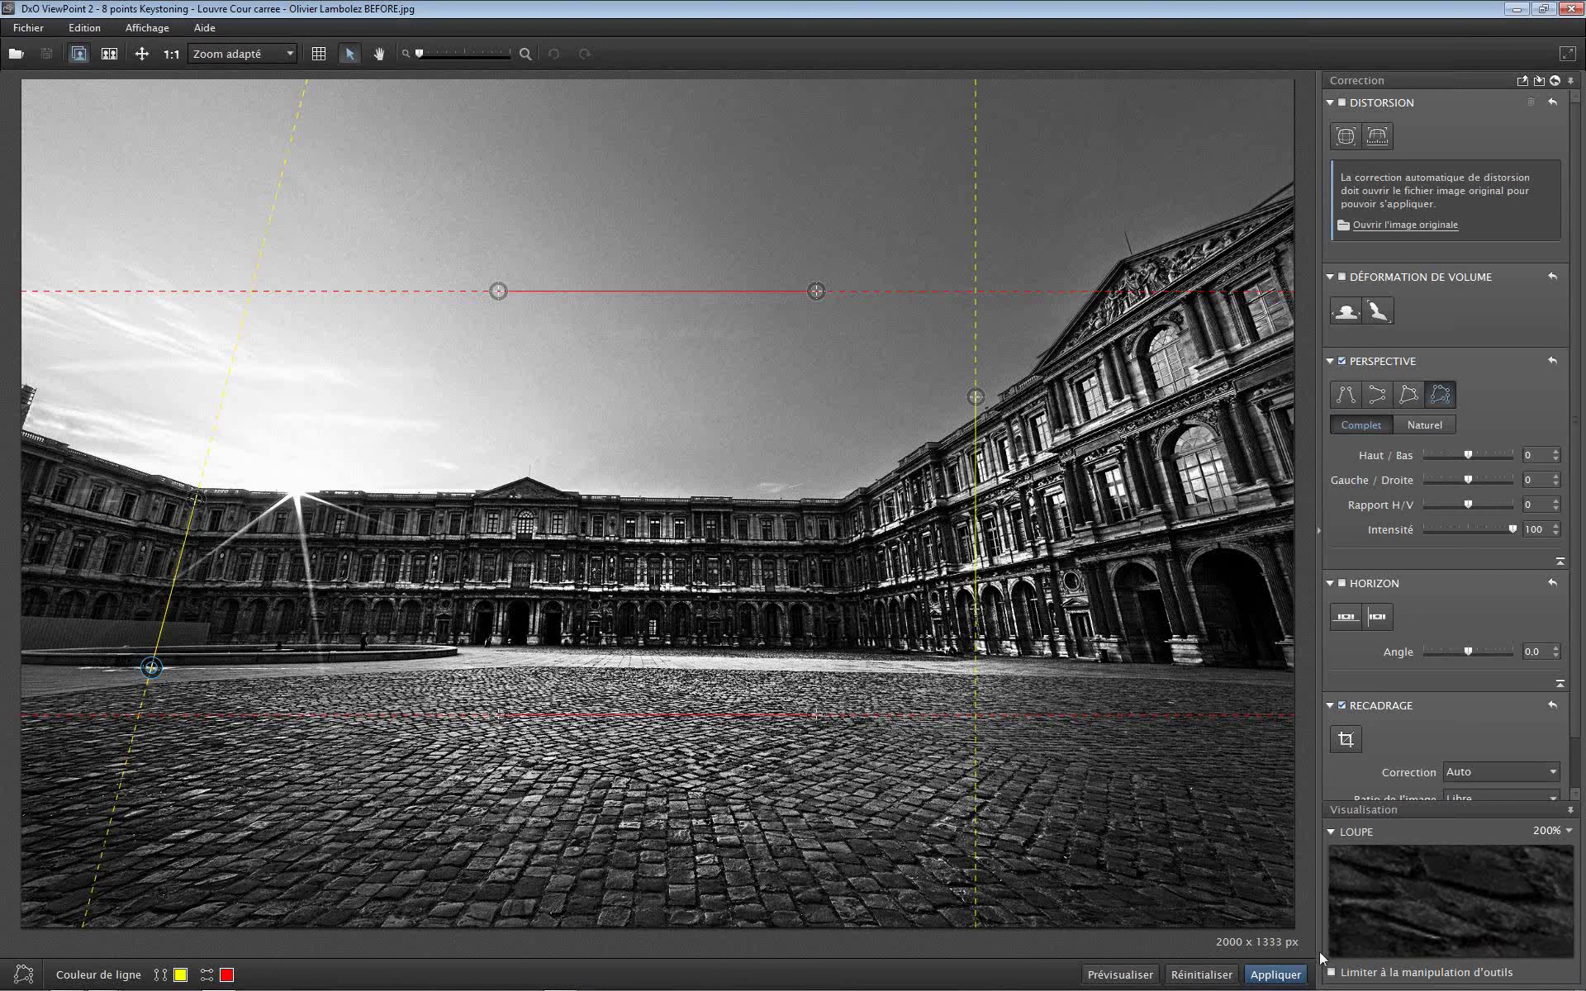
pyautogui.click(1331, 972)
# Align the right vertical line with the column left of the pediment facade's large arch, briefly lifting the magnifier's tool-handling limit
pyautogui.moveTo(976, 396); pyautogui.dragTo(1120, 346)
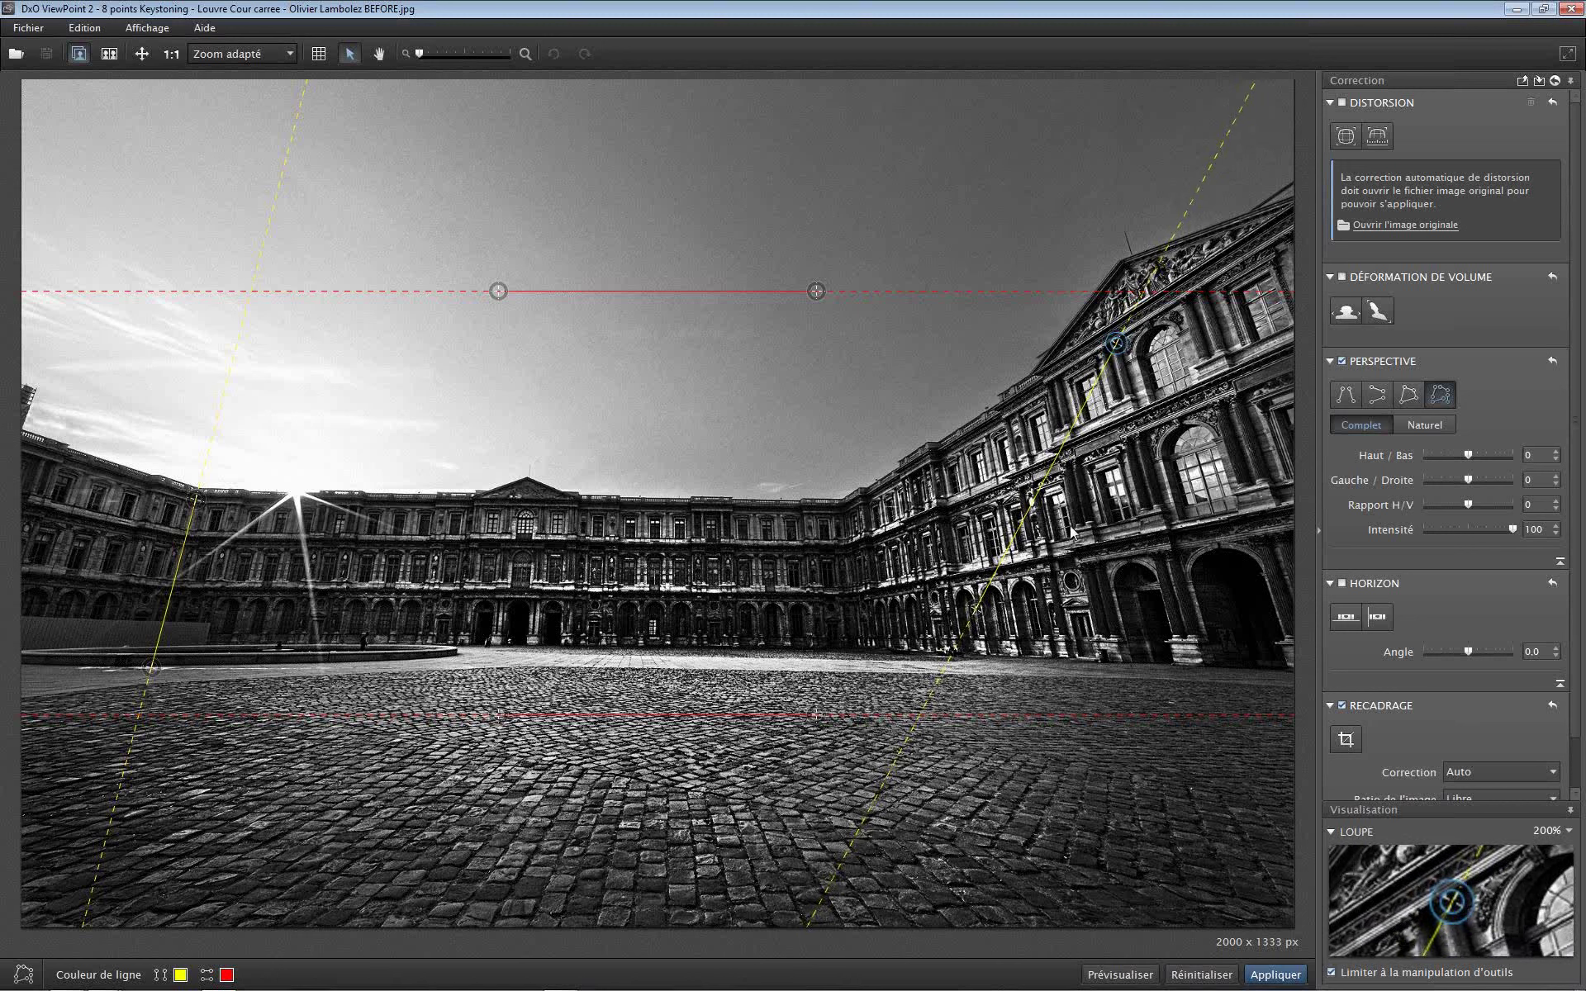
pyautogui.moveTo(975, 611); pyautogui.dragTo(1206, 661)
pyautogui.click(1331, 973)
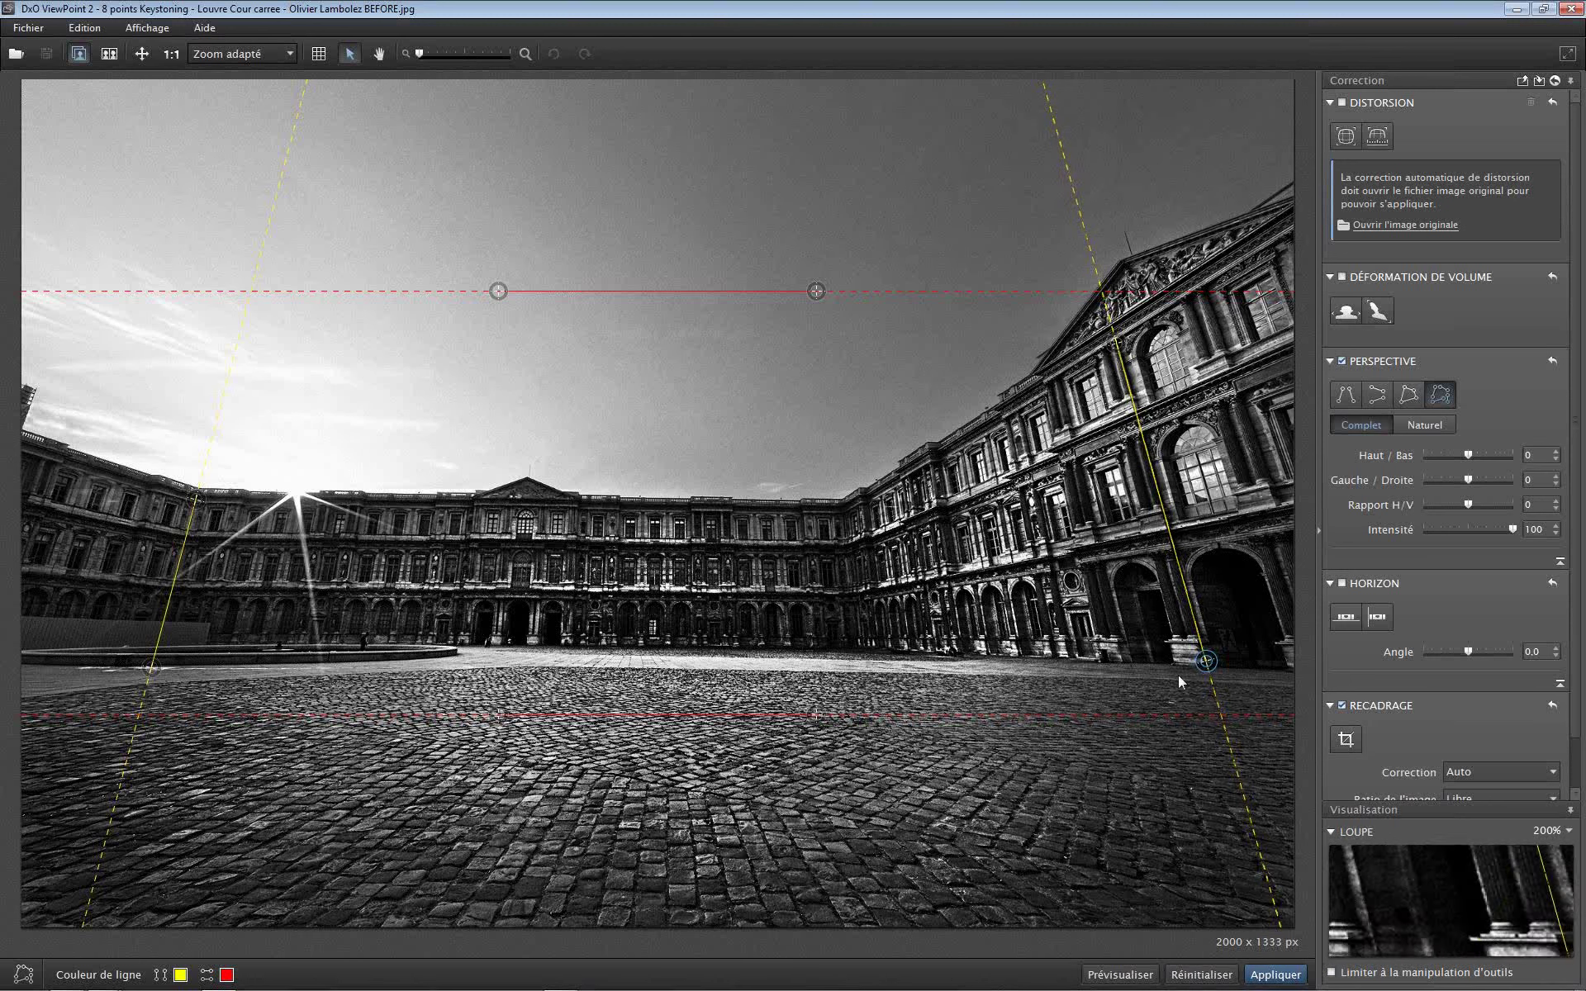
pyautogui.click(1332, 972)
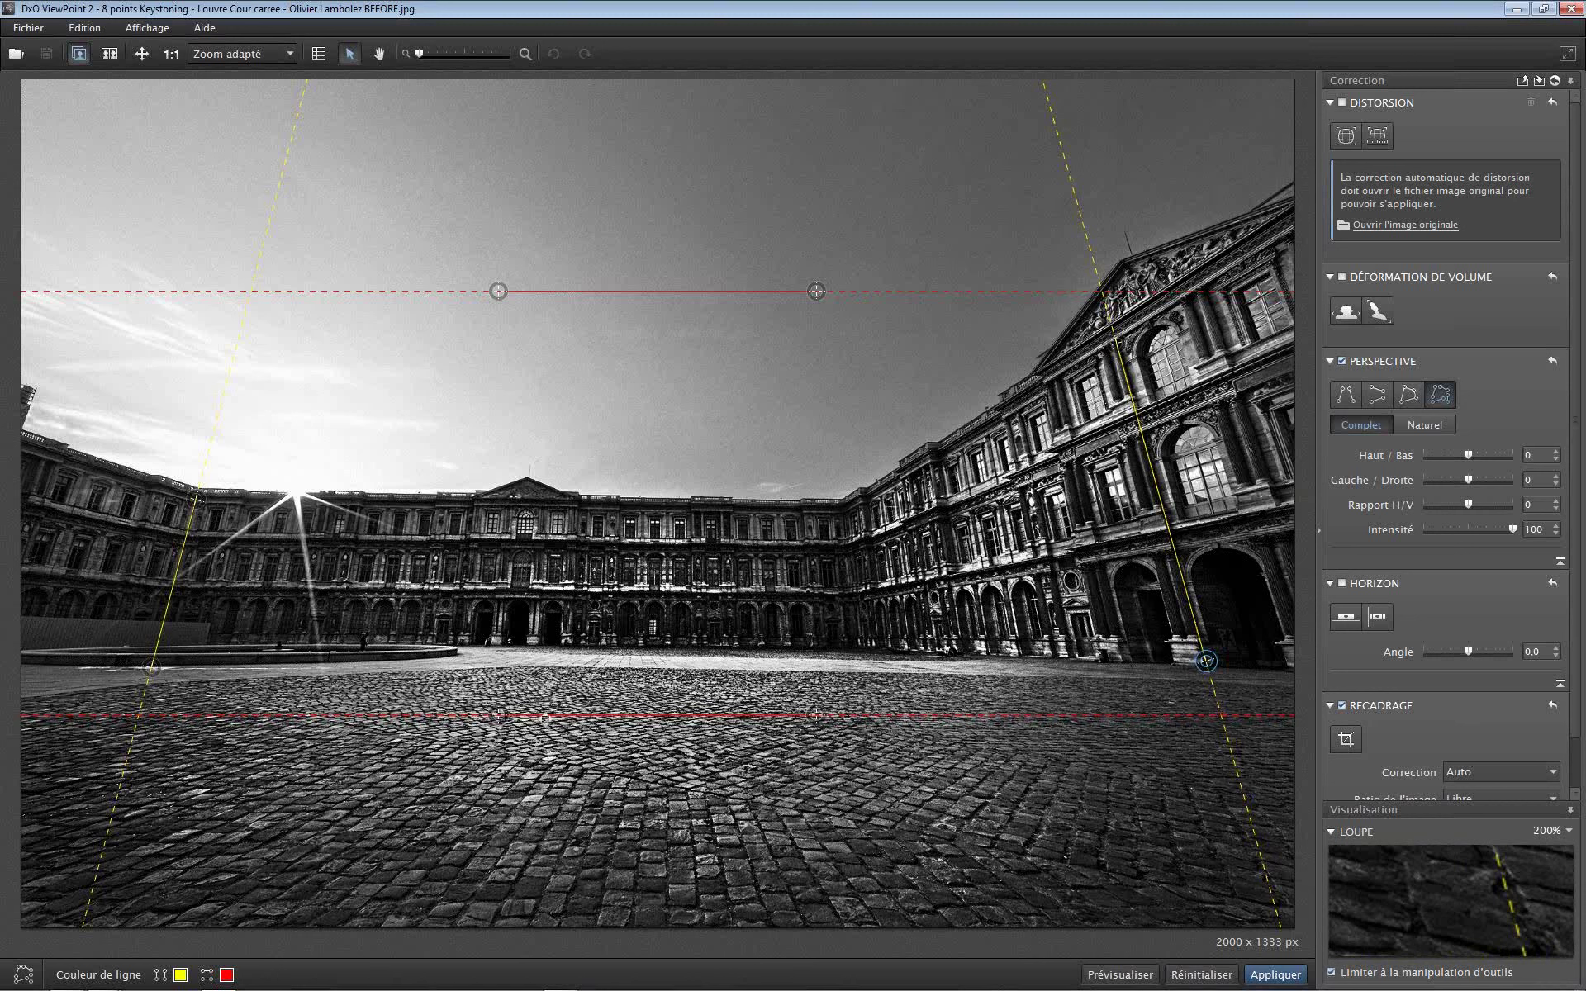
# Align the lower horizontal line with the base of the rear facade by placing both handles and refining the left one
pyautogui.moveTo(498, 716); pyautogui.dragTo(258, 641)
pyautogui.moveTo(816, 715); pyautogui.dragTo(818, 650)
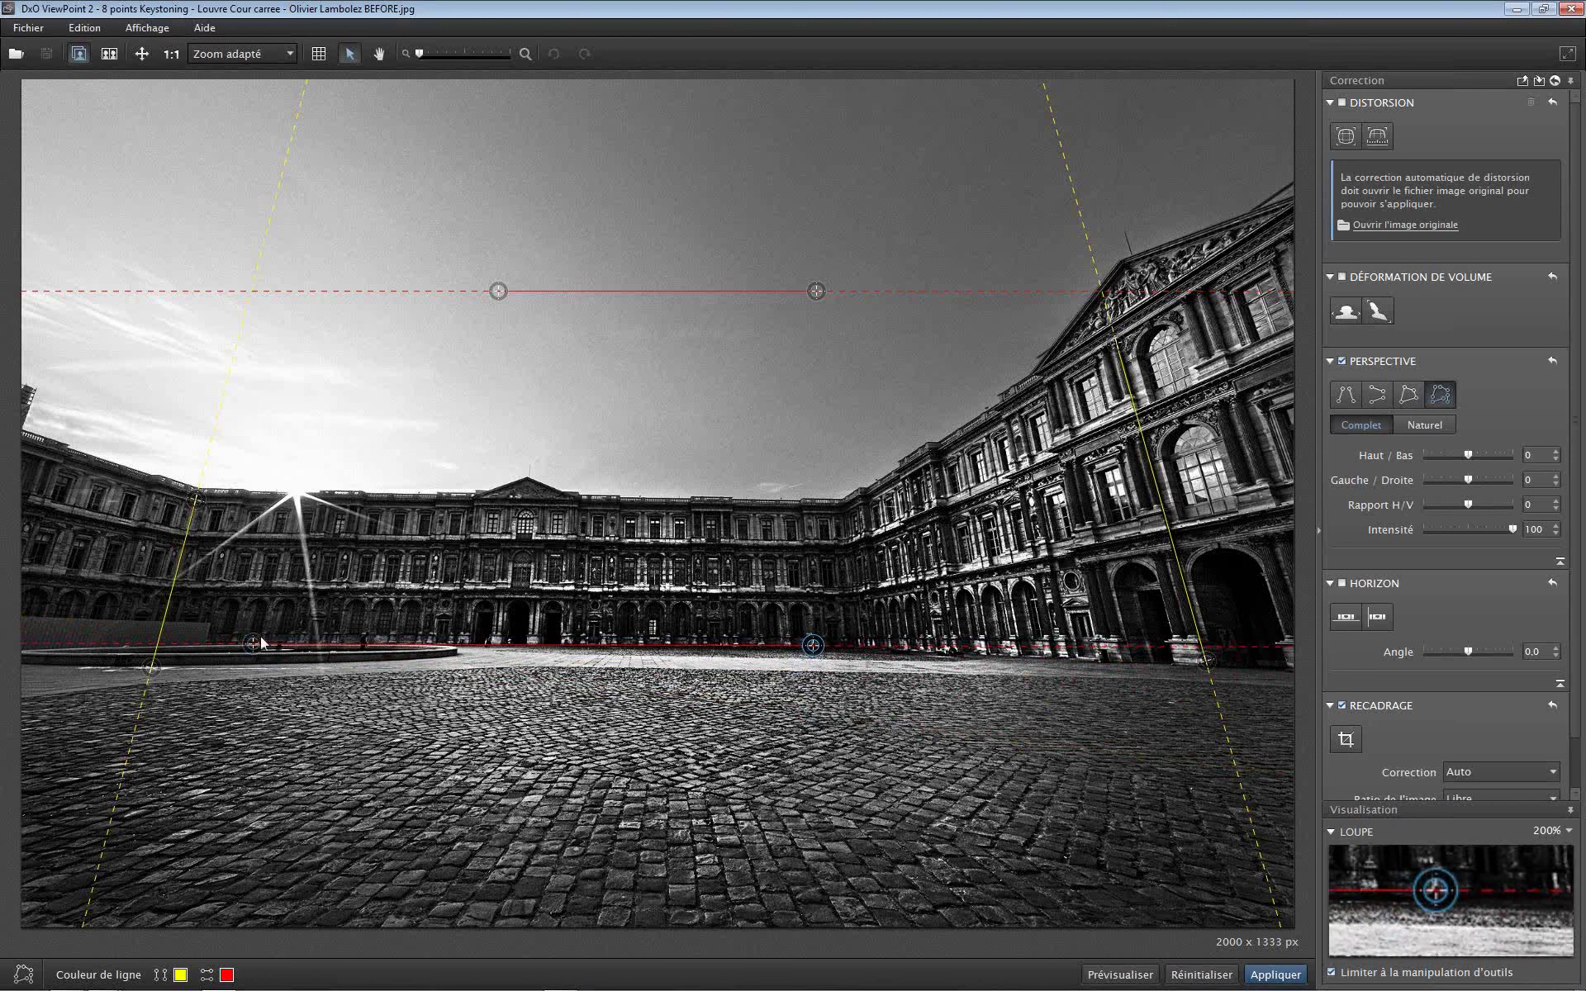
pyautogui.moveTo(255, 645); pyautogui.dragTo(259, 647)
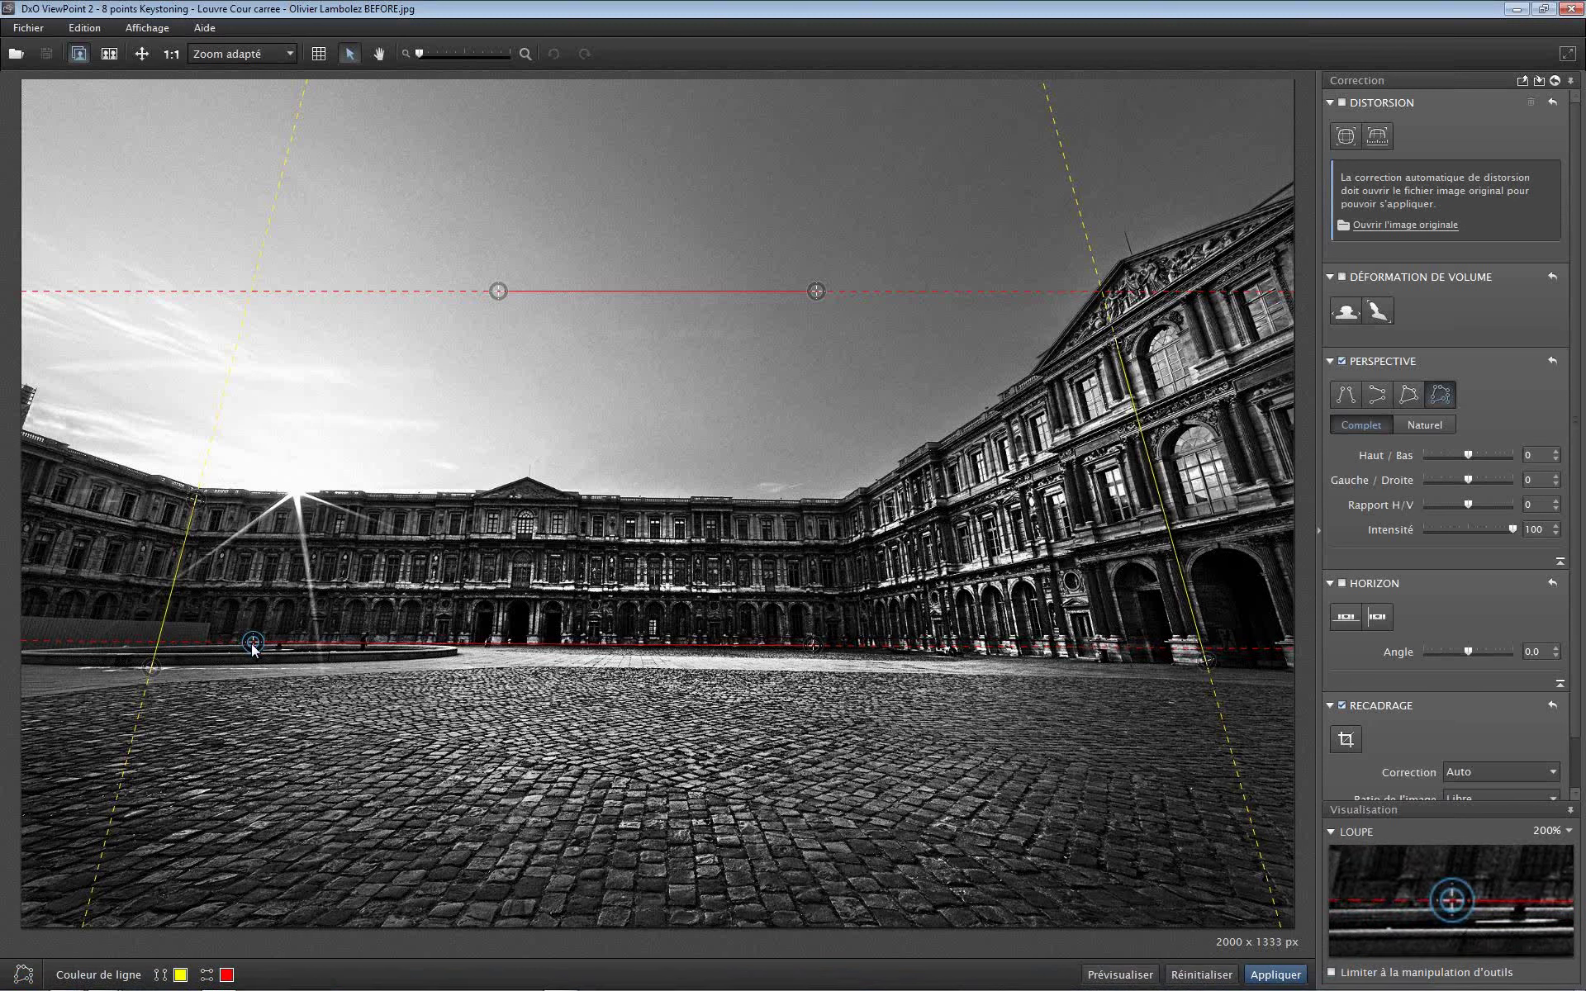
# Place the upper horizontal line's right handle on the rear facade's roofline, near its right end, and nudge it slightly right
pyautogui.moveTo(817, 291); pyautogui.dragTo(801, 506)
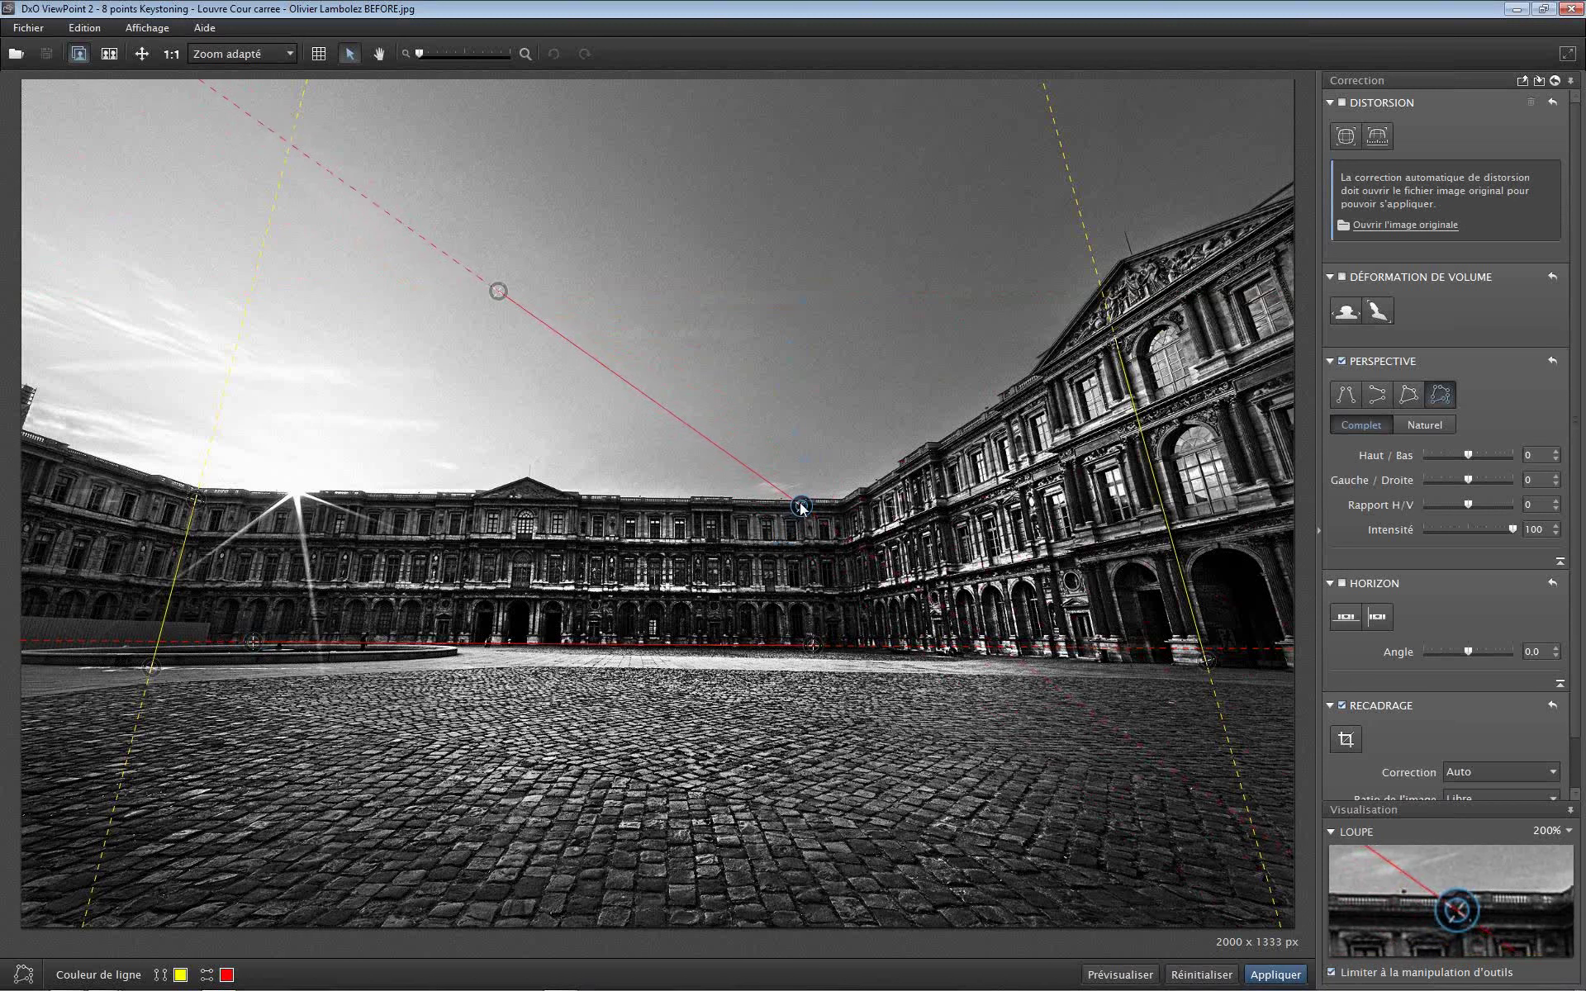
pyautogui.press('Right')
pyautogui.press('Right')
pyautogui.press('Right')
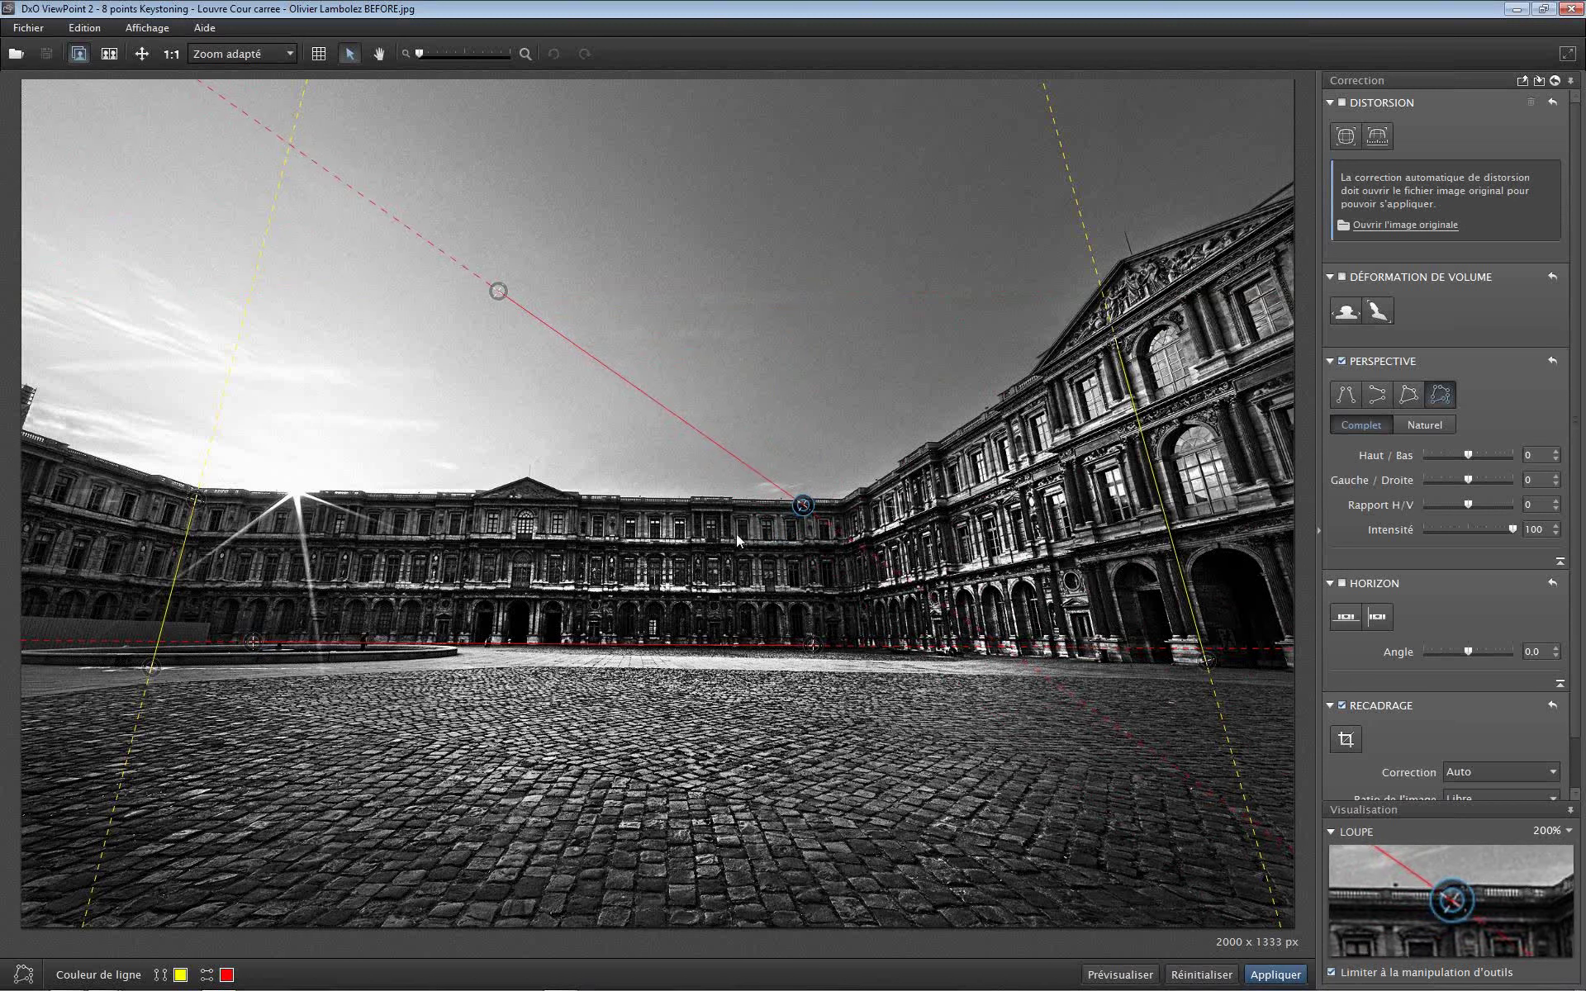
# Place the upper horizontal line's left handle on the rear facade's roofline just right of the sun and fine-tune its position
pyautogui.moveTo(498, 291); pyautogui.dragTo(316, 499)
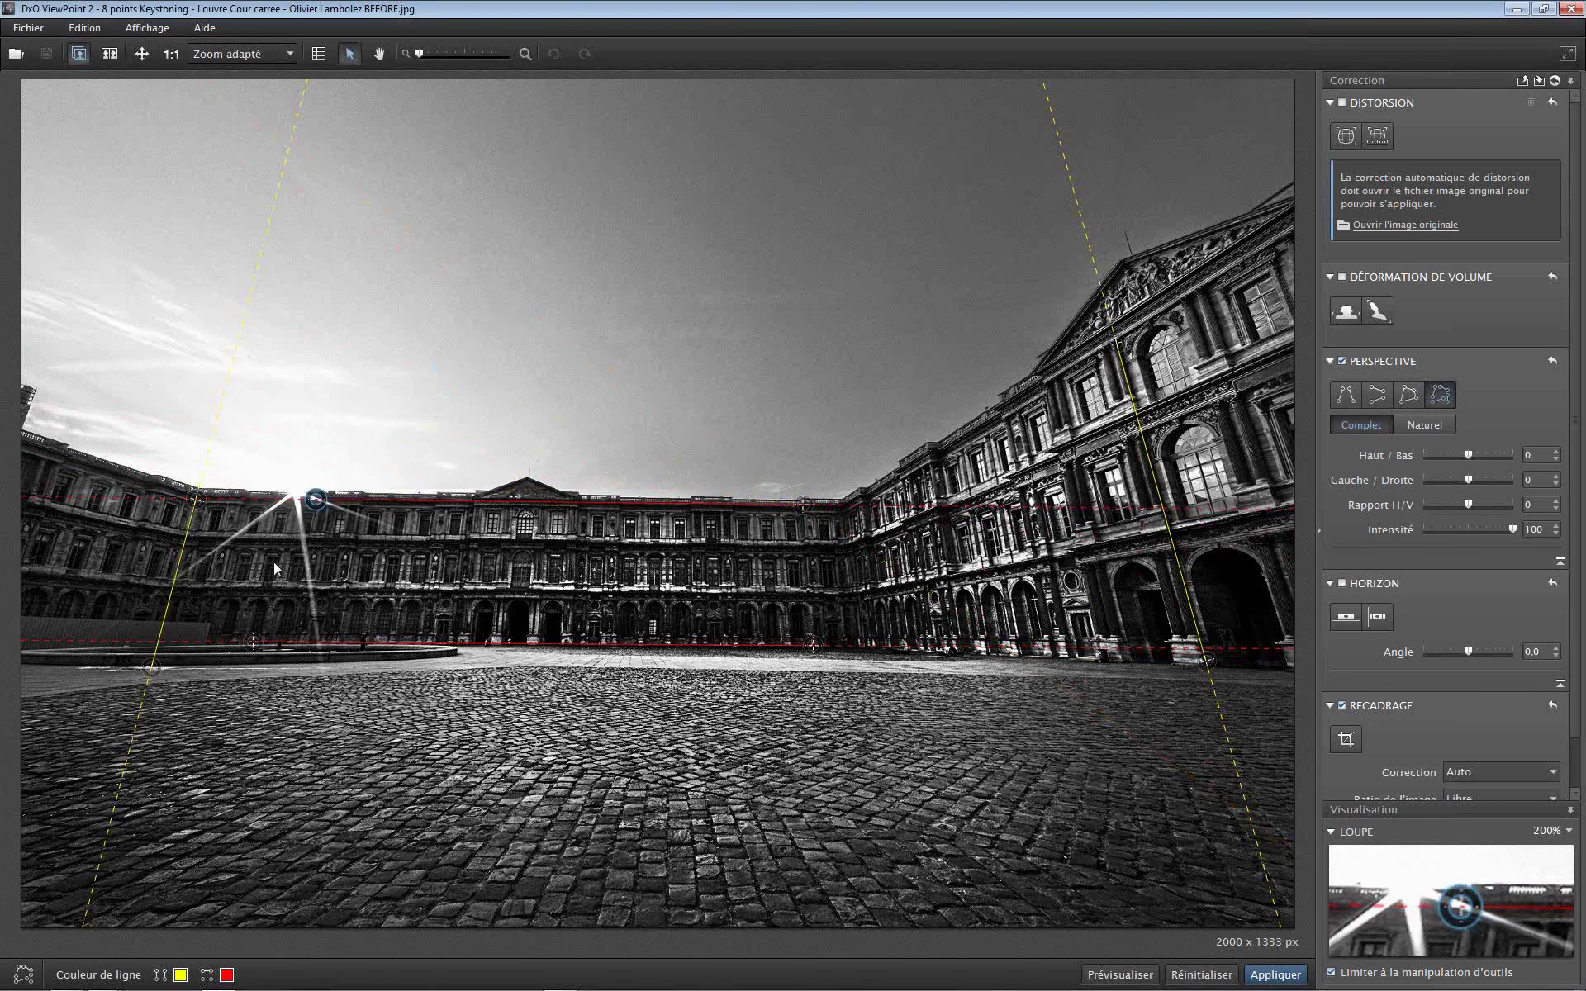
pyautogui.press('Right')
pyautogui.press('Right')
pyautogui.press('Right')
pyautogui.press('Right')
pyautogui.press('Right')
pyautogui.press('Right')
pyautogui.press('Right')
pyautogui.press('Right')
pyautogui.press('Right')
pyautogui.press('Up')
pyautogui.press('Up')
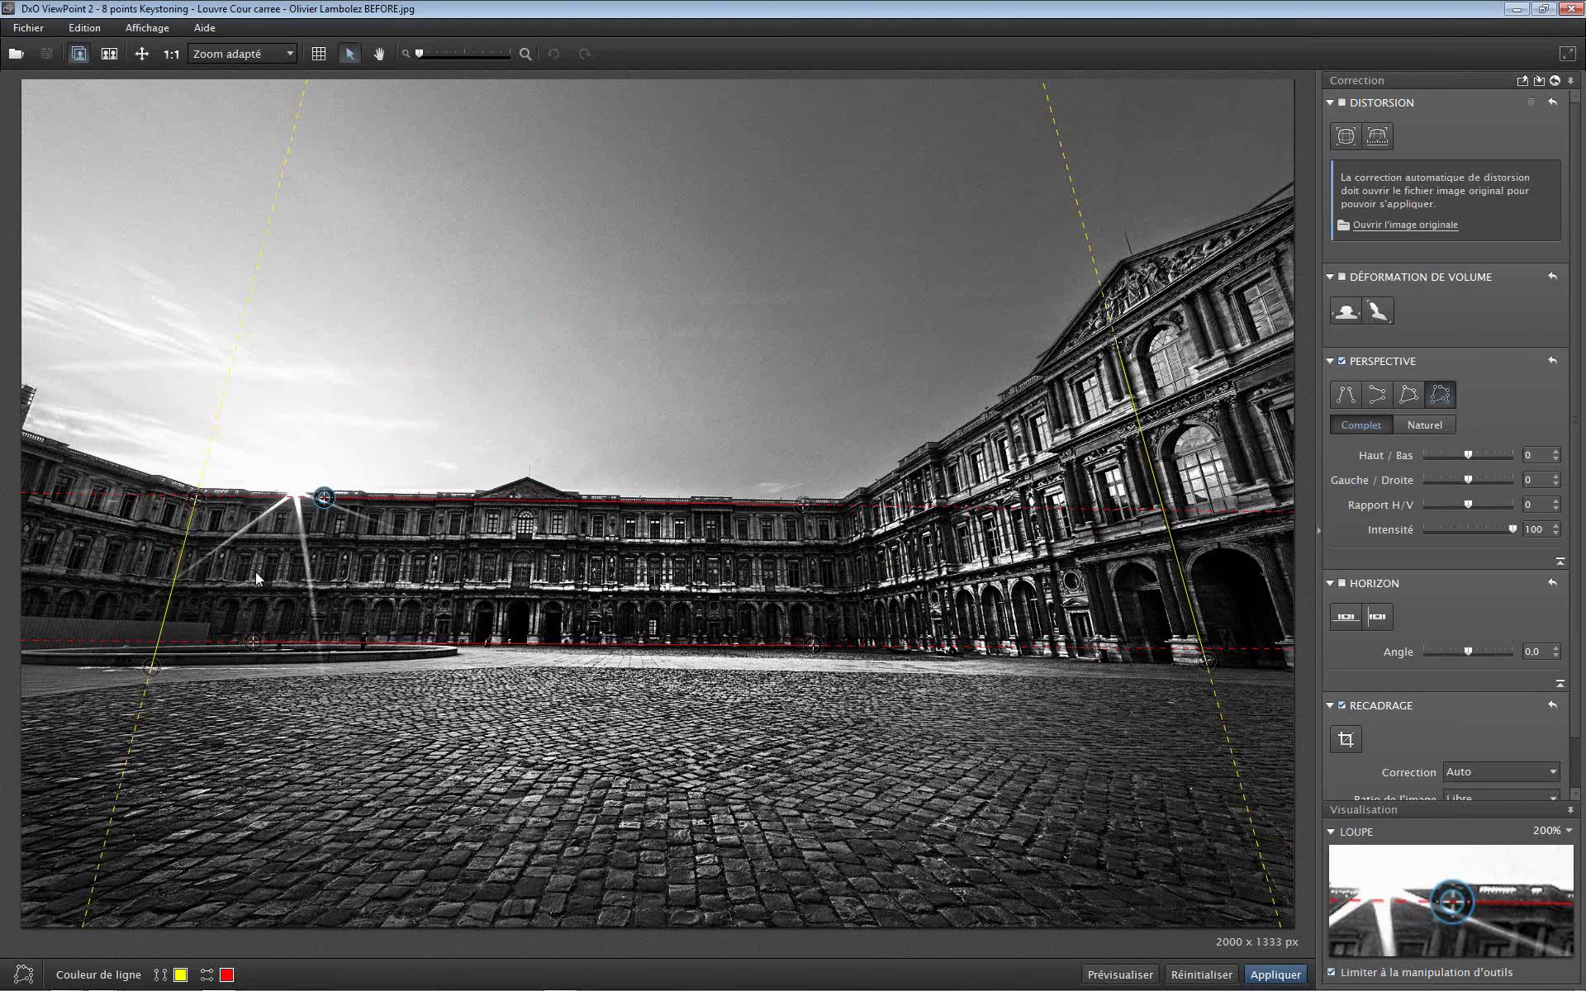
# Preview the eight-point correction, apply it with the Naturel setting and compare the result with the original photo
pyautogui.click(1140, 979)
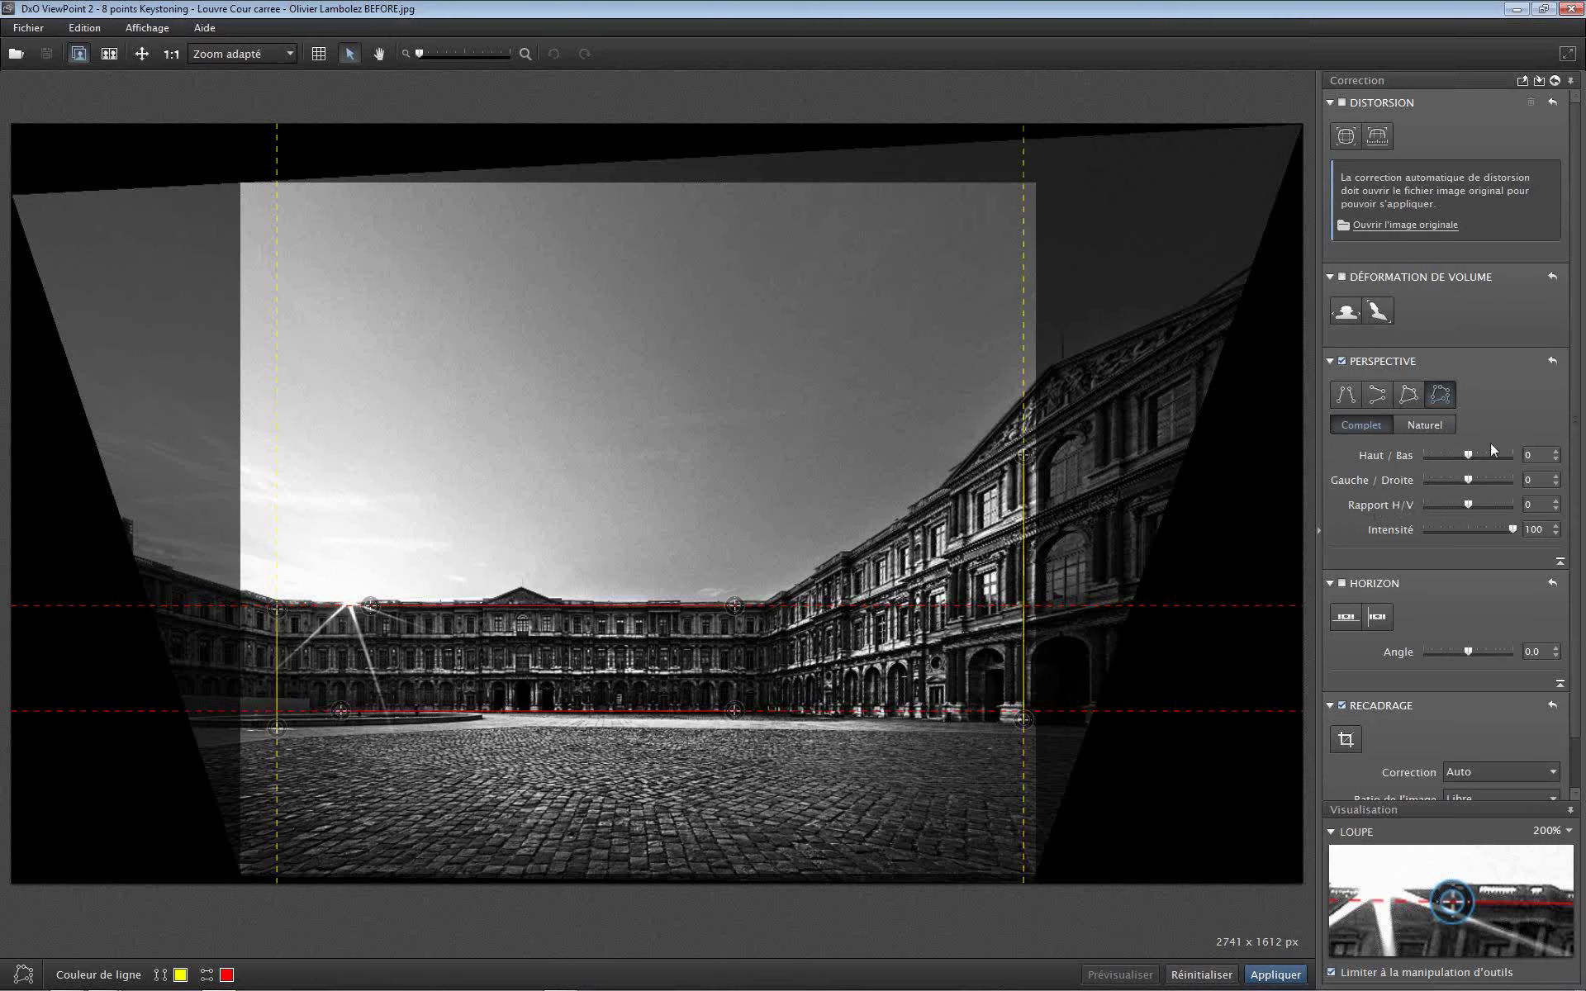
pyautogui.click(1433, 424)
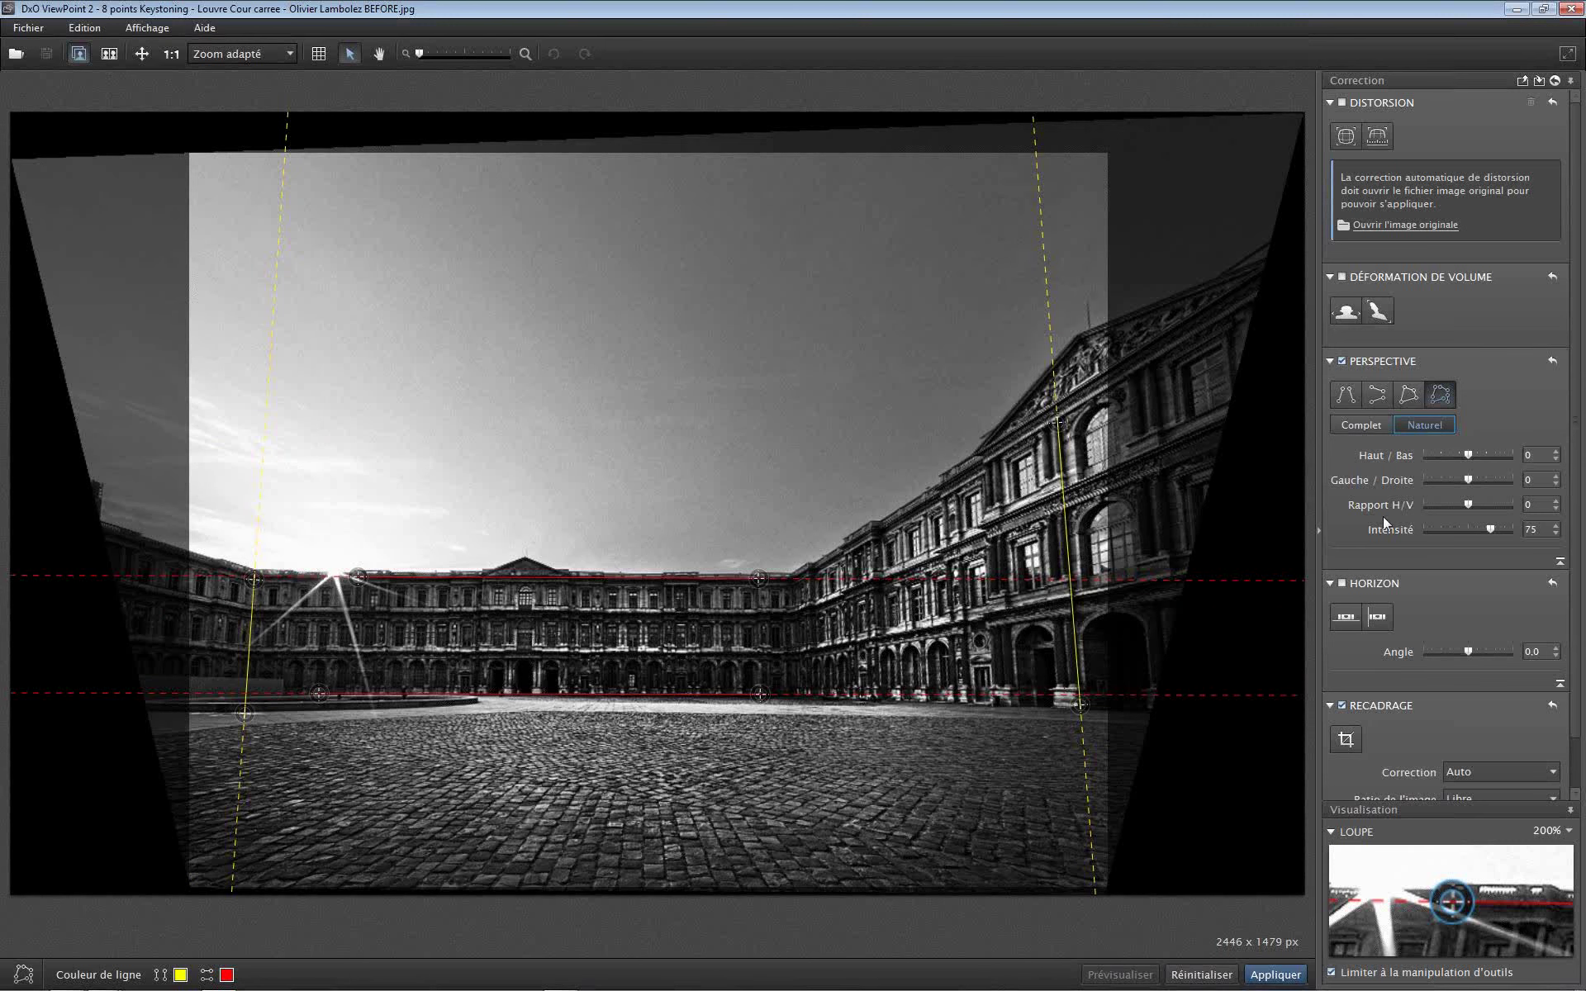
pyautogui.click(1268, 974)
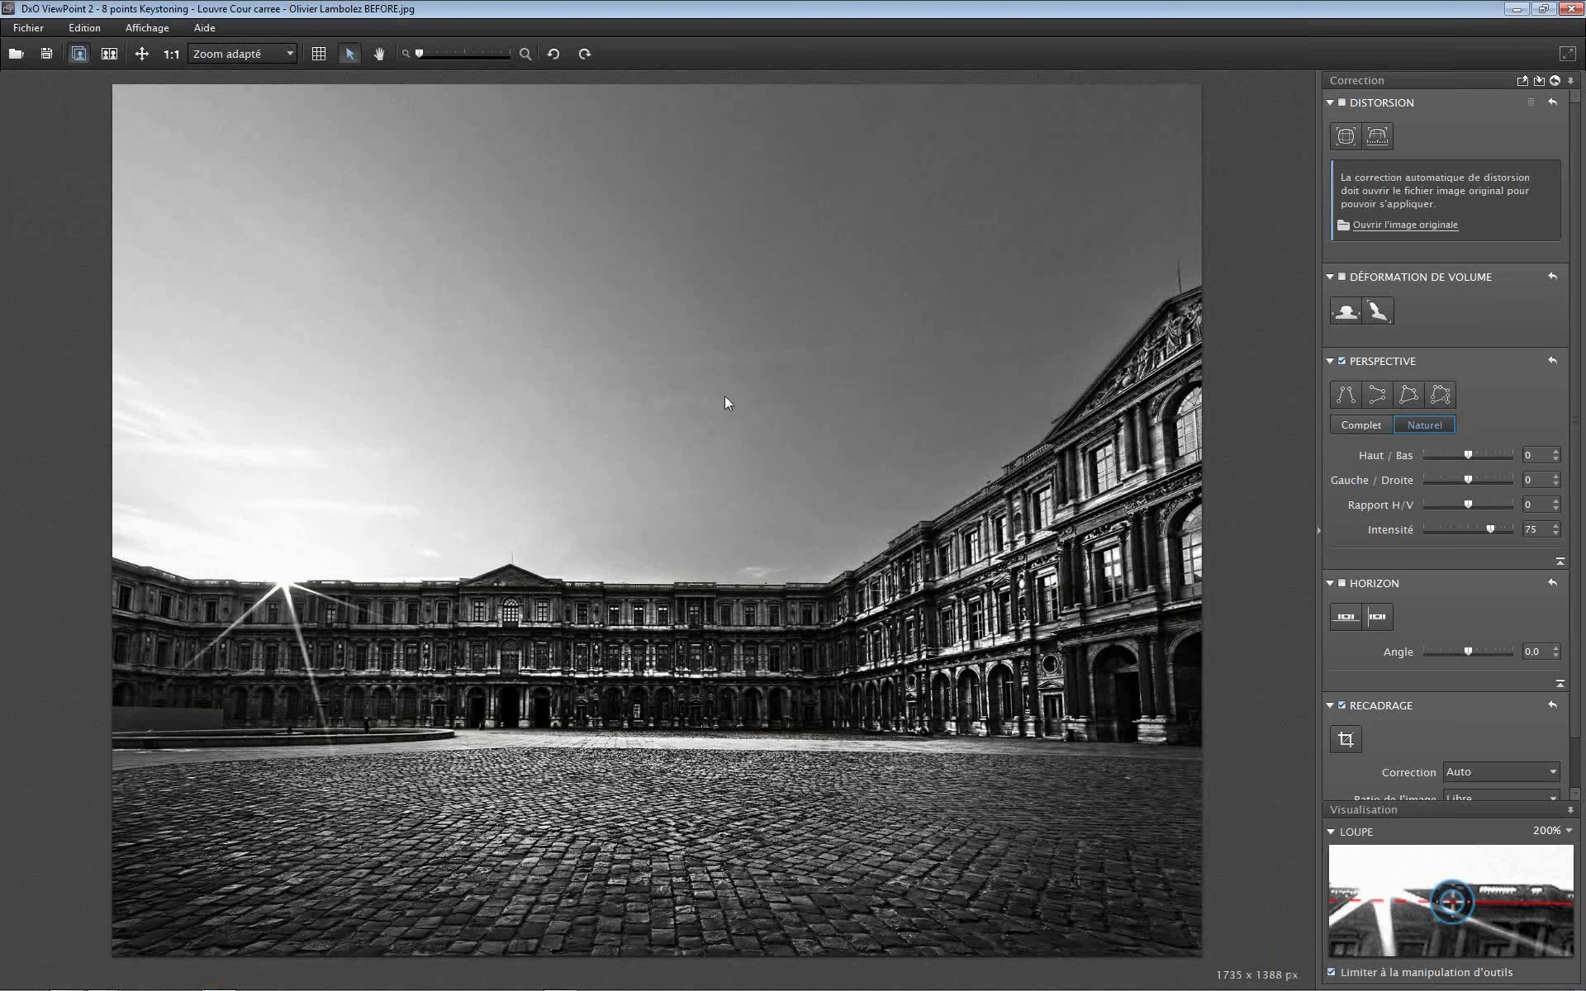
pyautogui.click(815, 394)
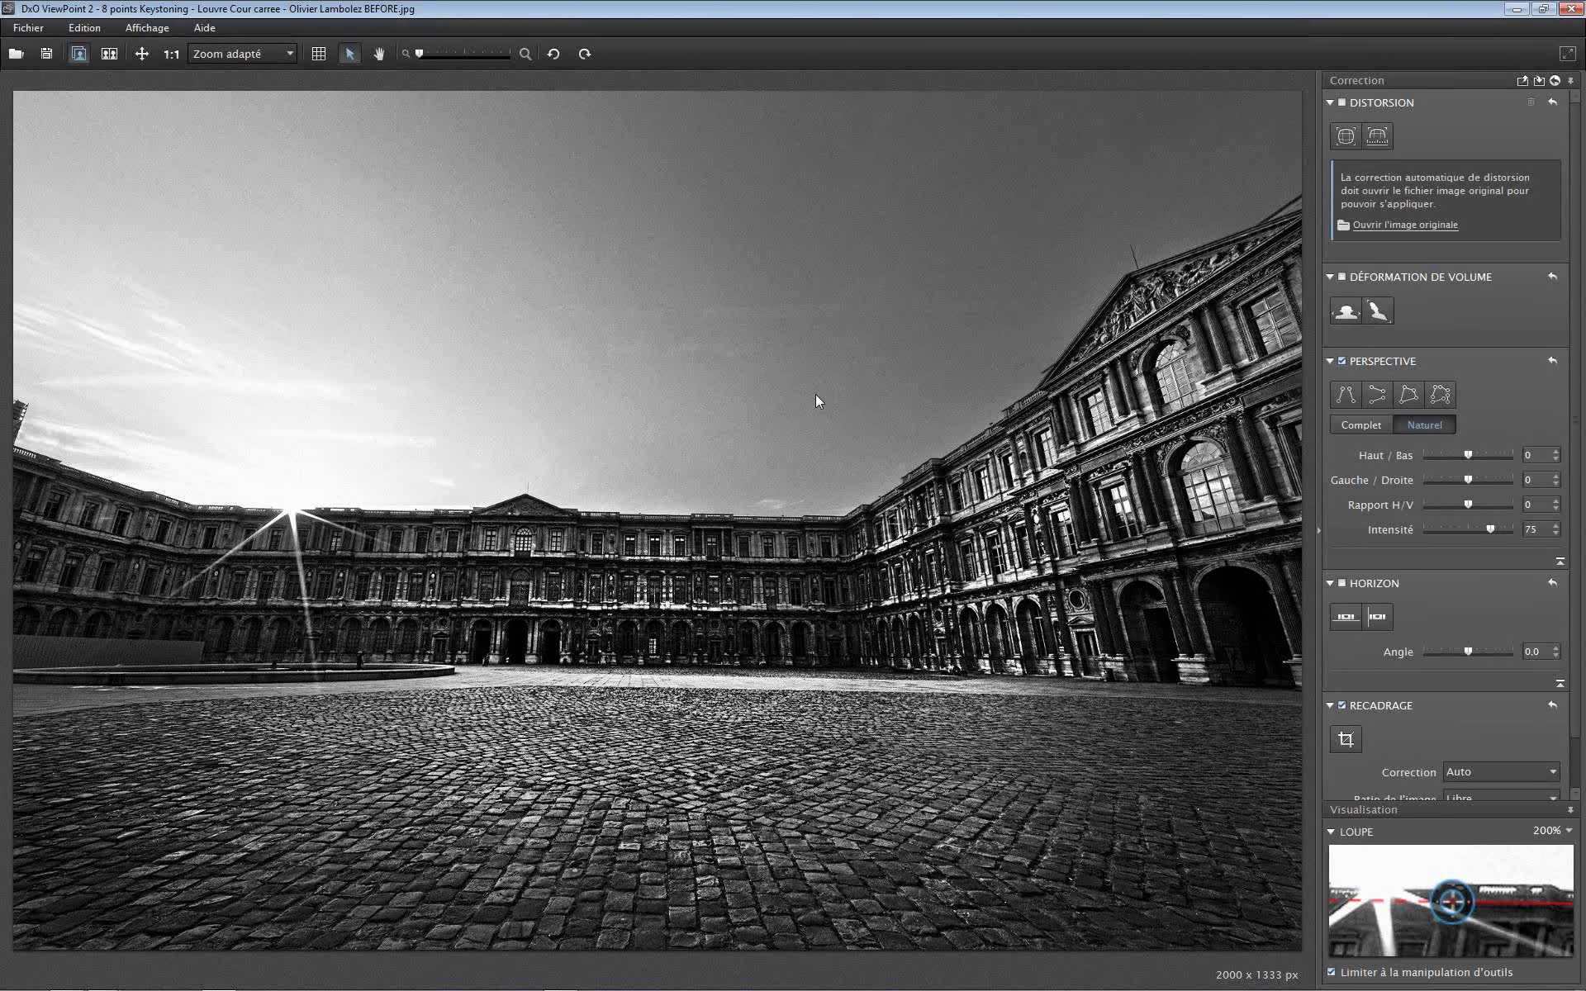
pyautogui.click(815, 394)
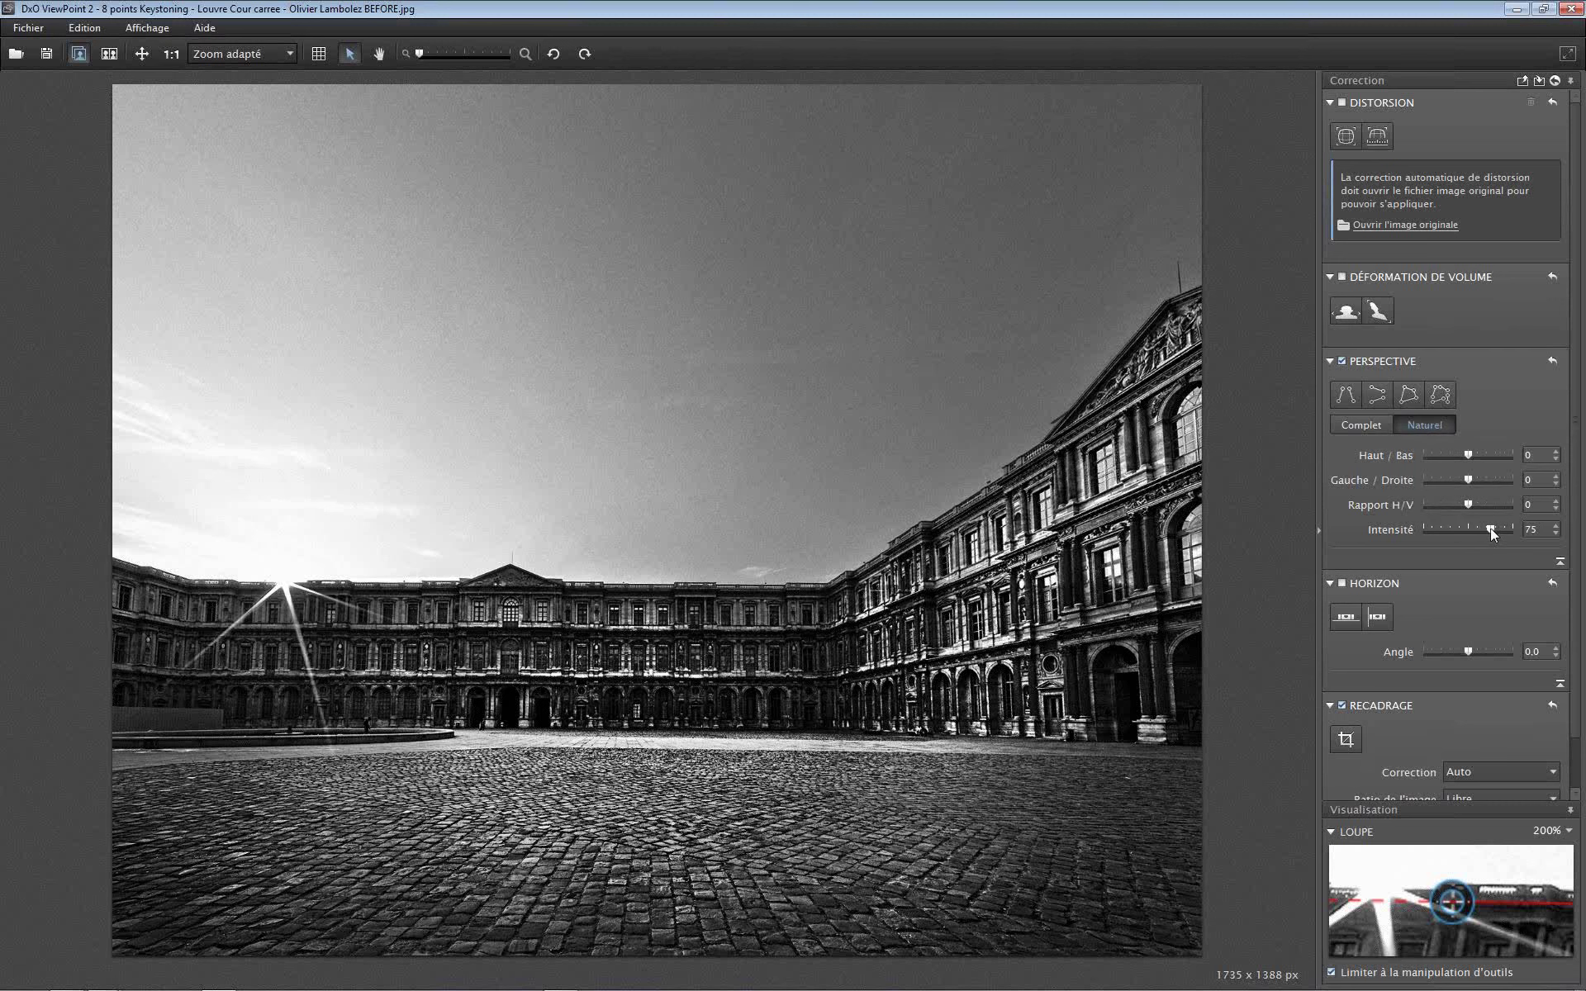
# Try perspective intensities of 55 and 92, and return to the Naturel setting
pyautogui.moveTo(1490, 528); pyautogui.dragTo(1473, 533)
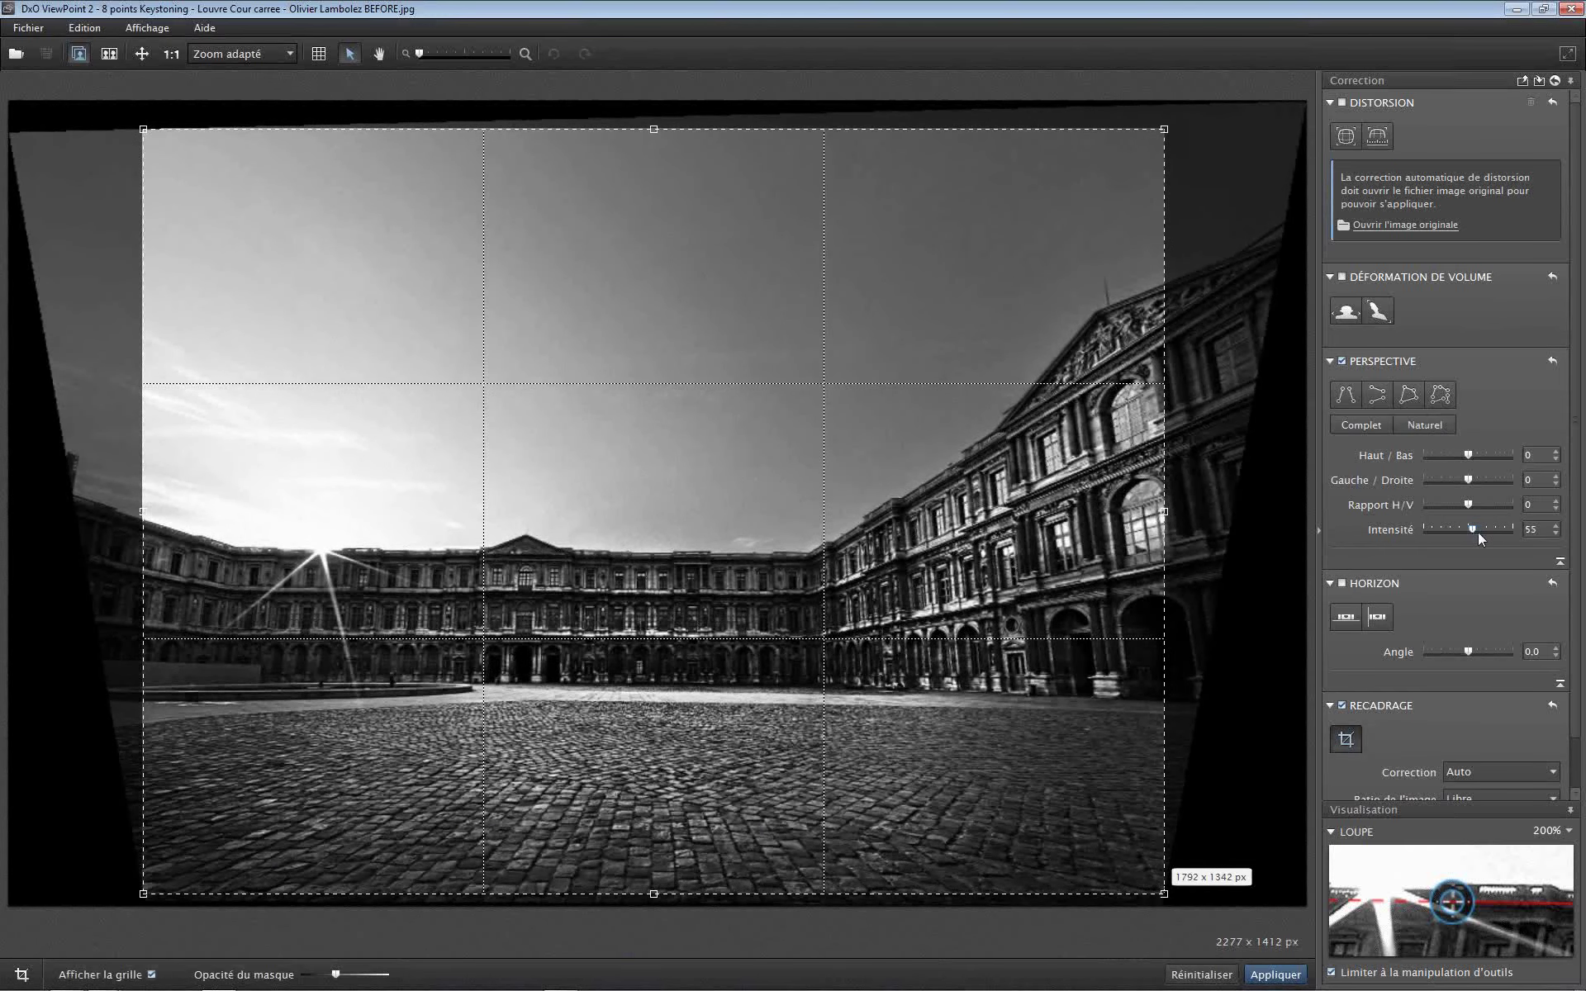
pyautogui.moveTo(1485, 531); pyautogui.dragTo(1505, 528)
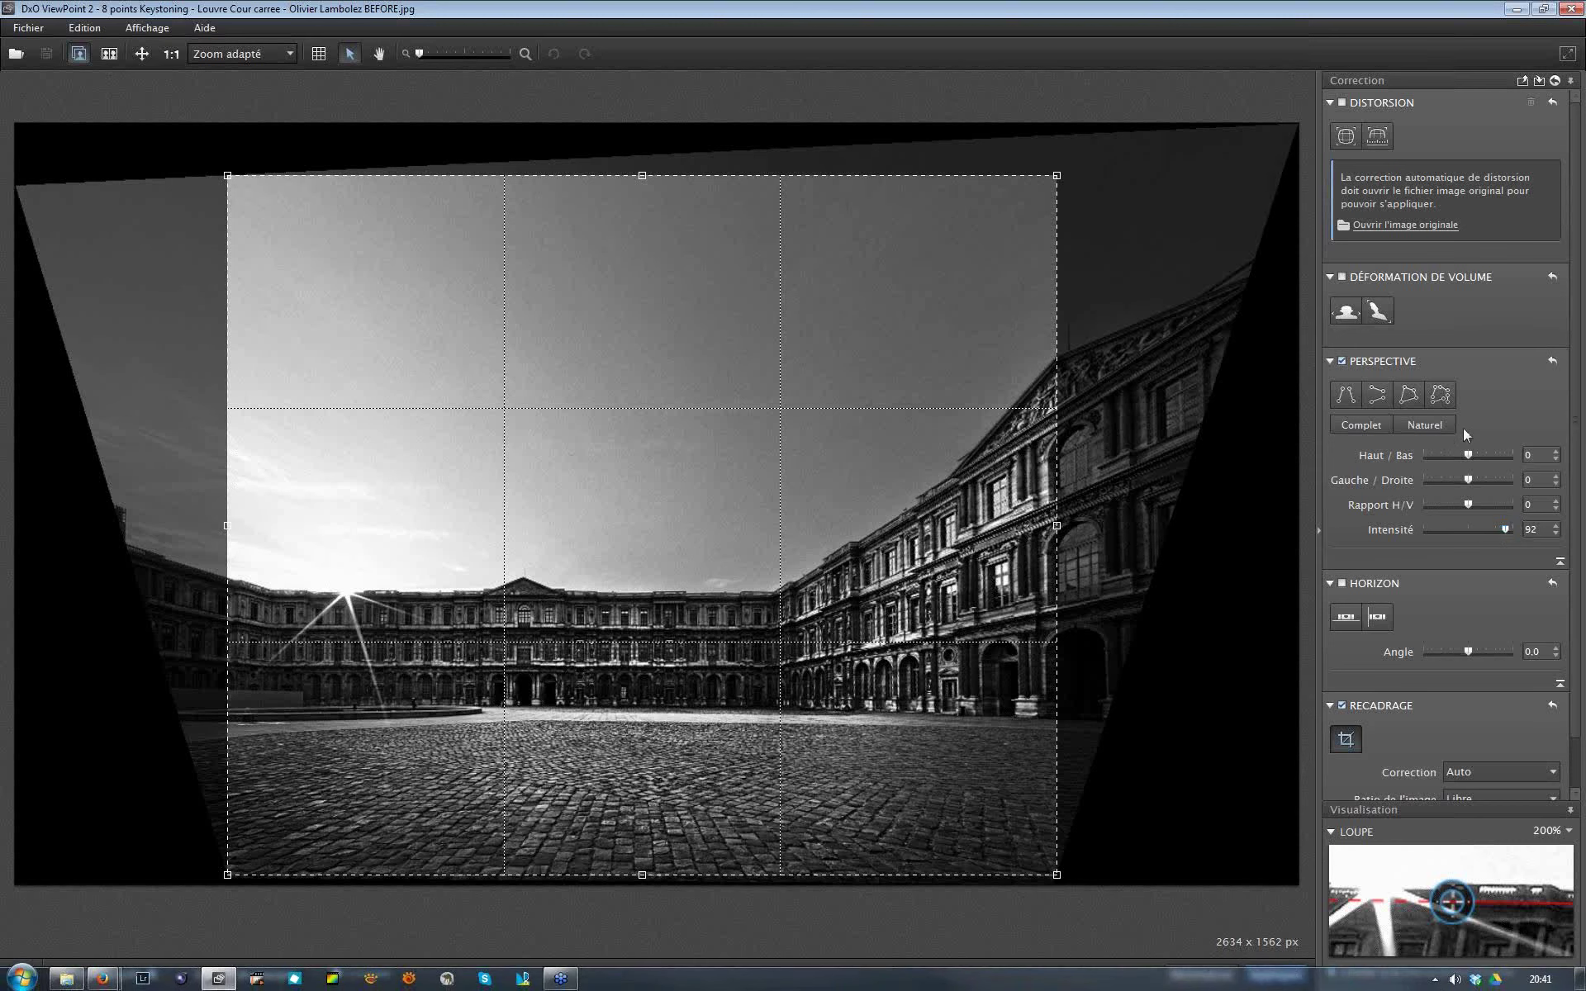
pyautogui.click(1418, 429)
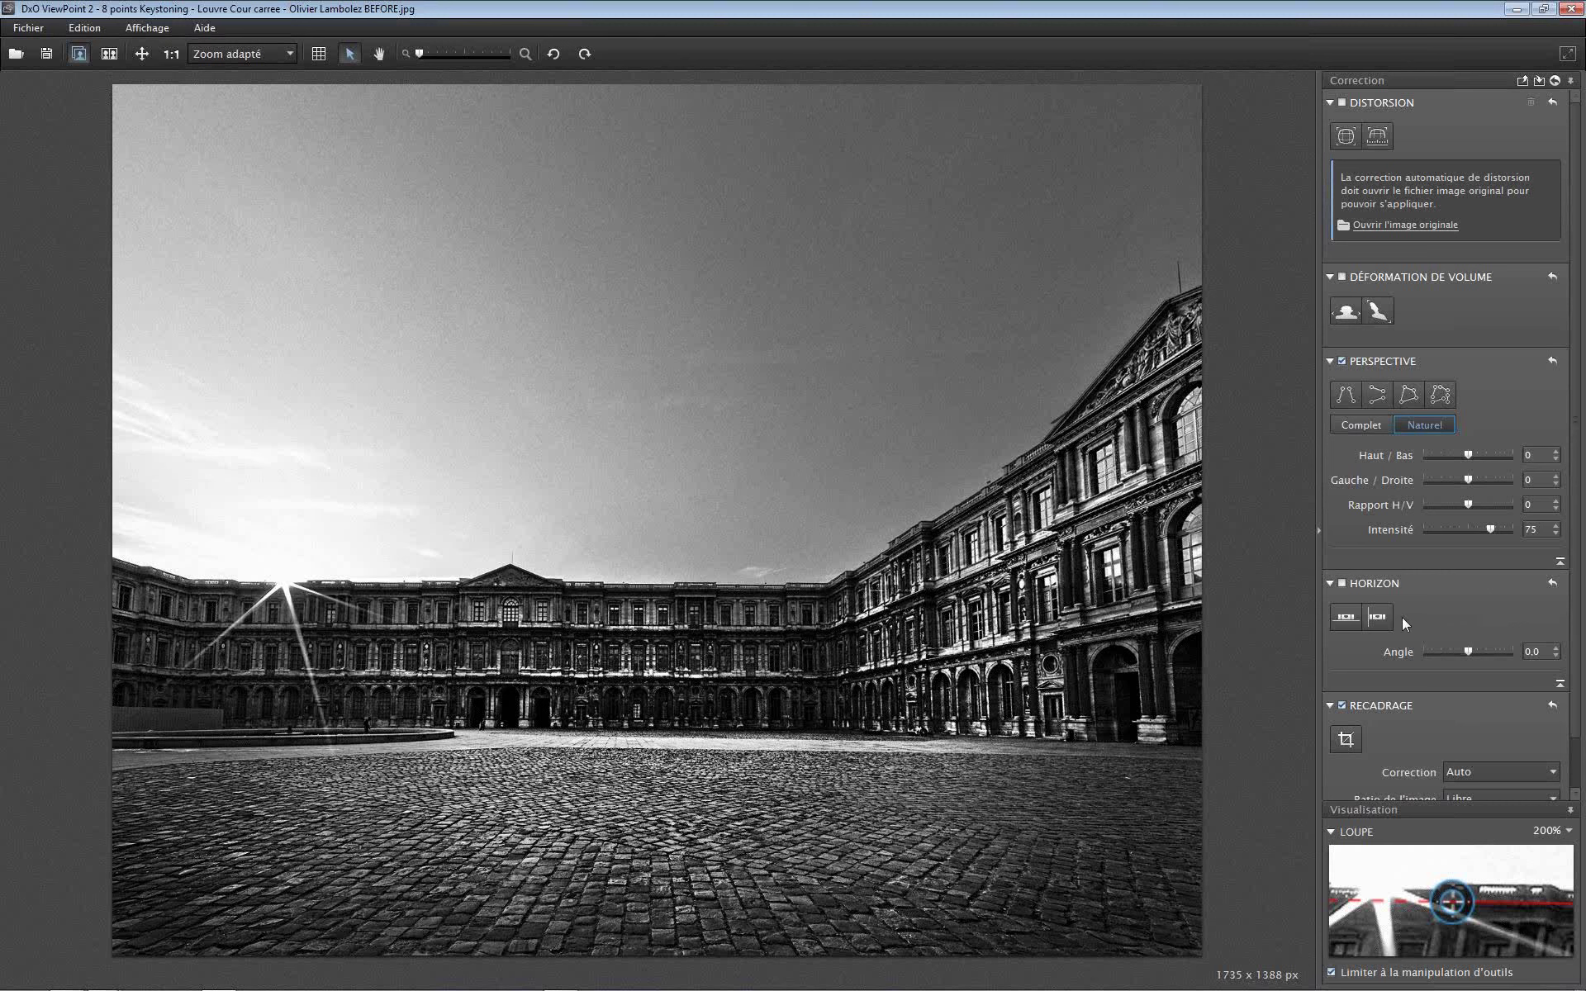
# Try the Horizon correction with its horizontal reference line and switch the correction off again
pyautogui.click(1342, 583)
pyautogui.click(1335, 623)
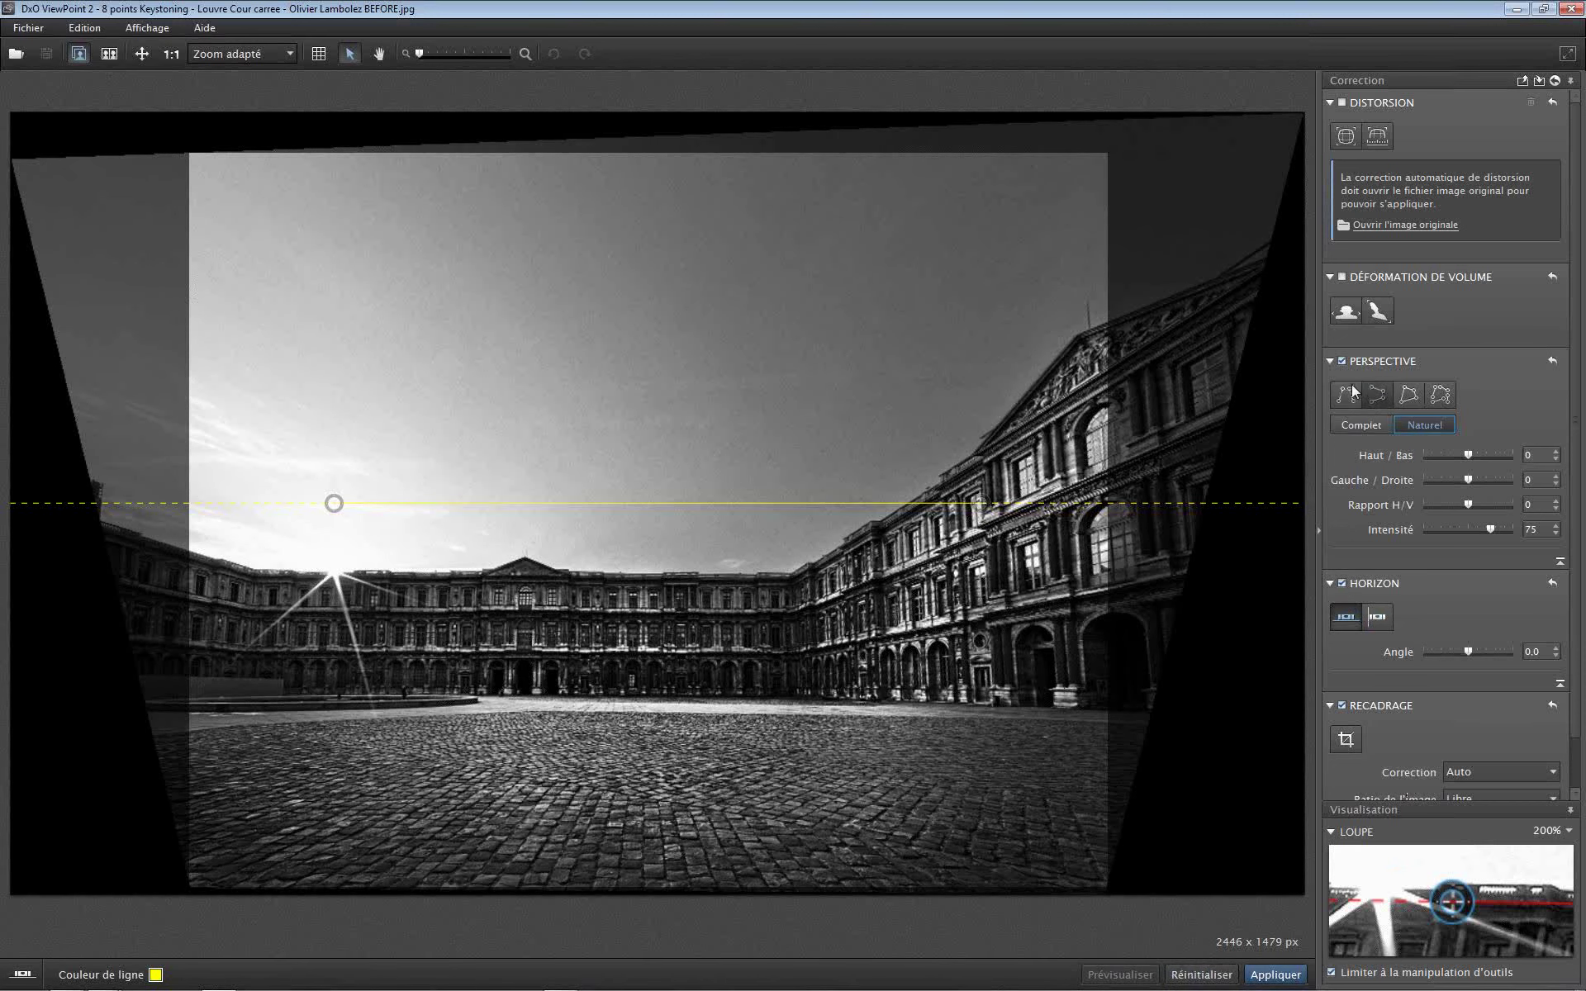
pyautogui.click(1341, 583)
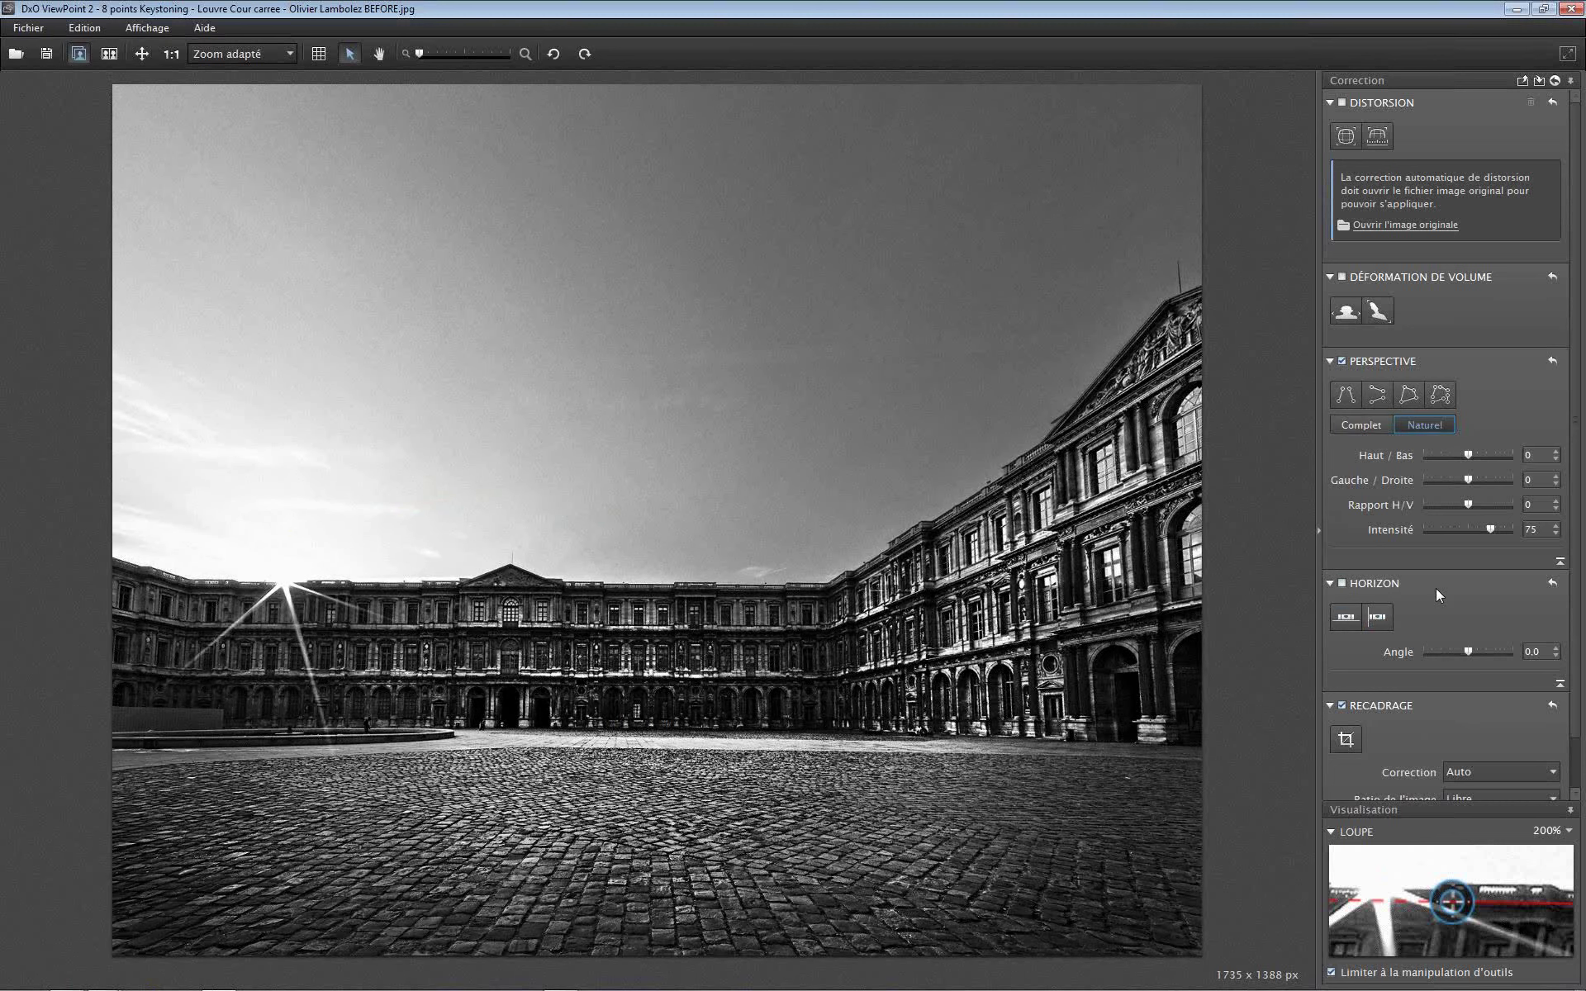
# Start the crop tool, constrain the crop within the image and adjust the frame's right edge
pyautogui.moveTo(1572, 525); pyautogui.dragTo(1572, 577)
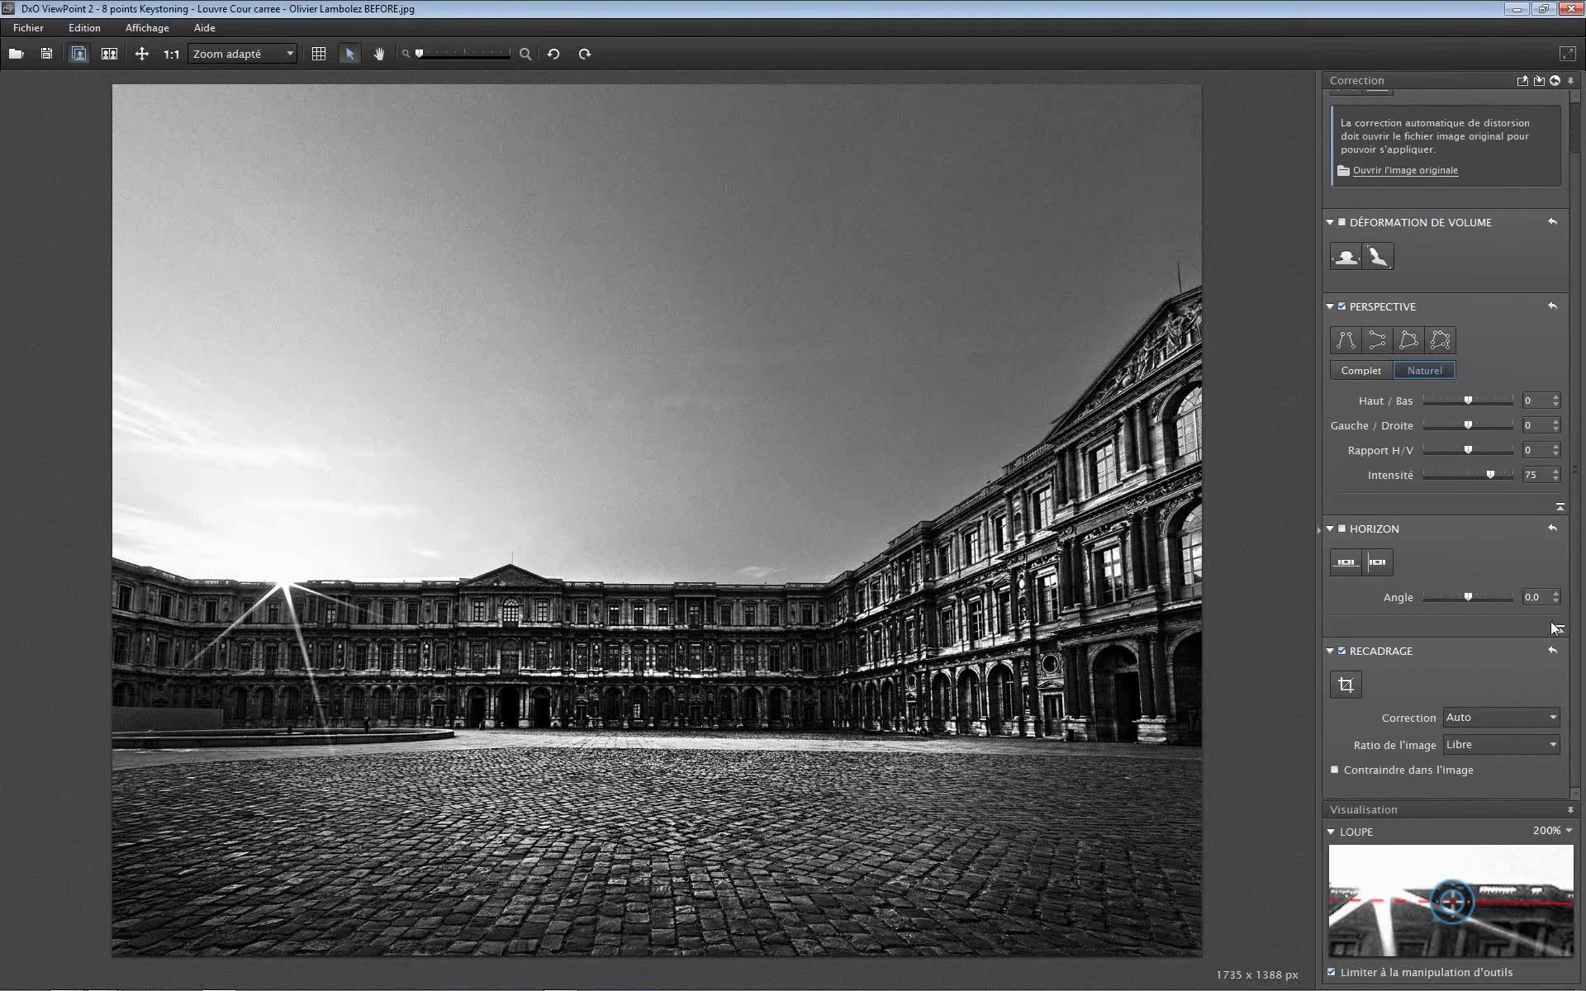
pyautogui.click(1343, 687)
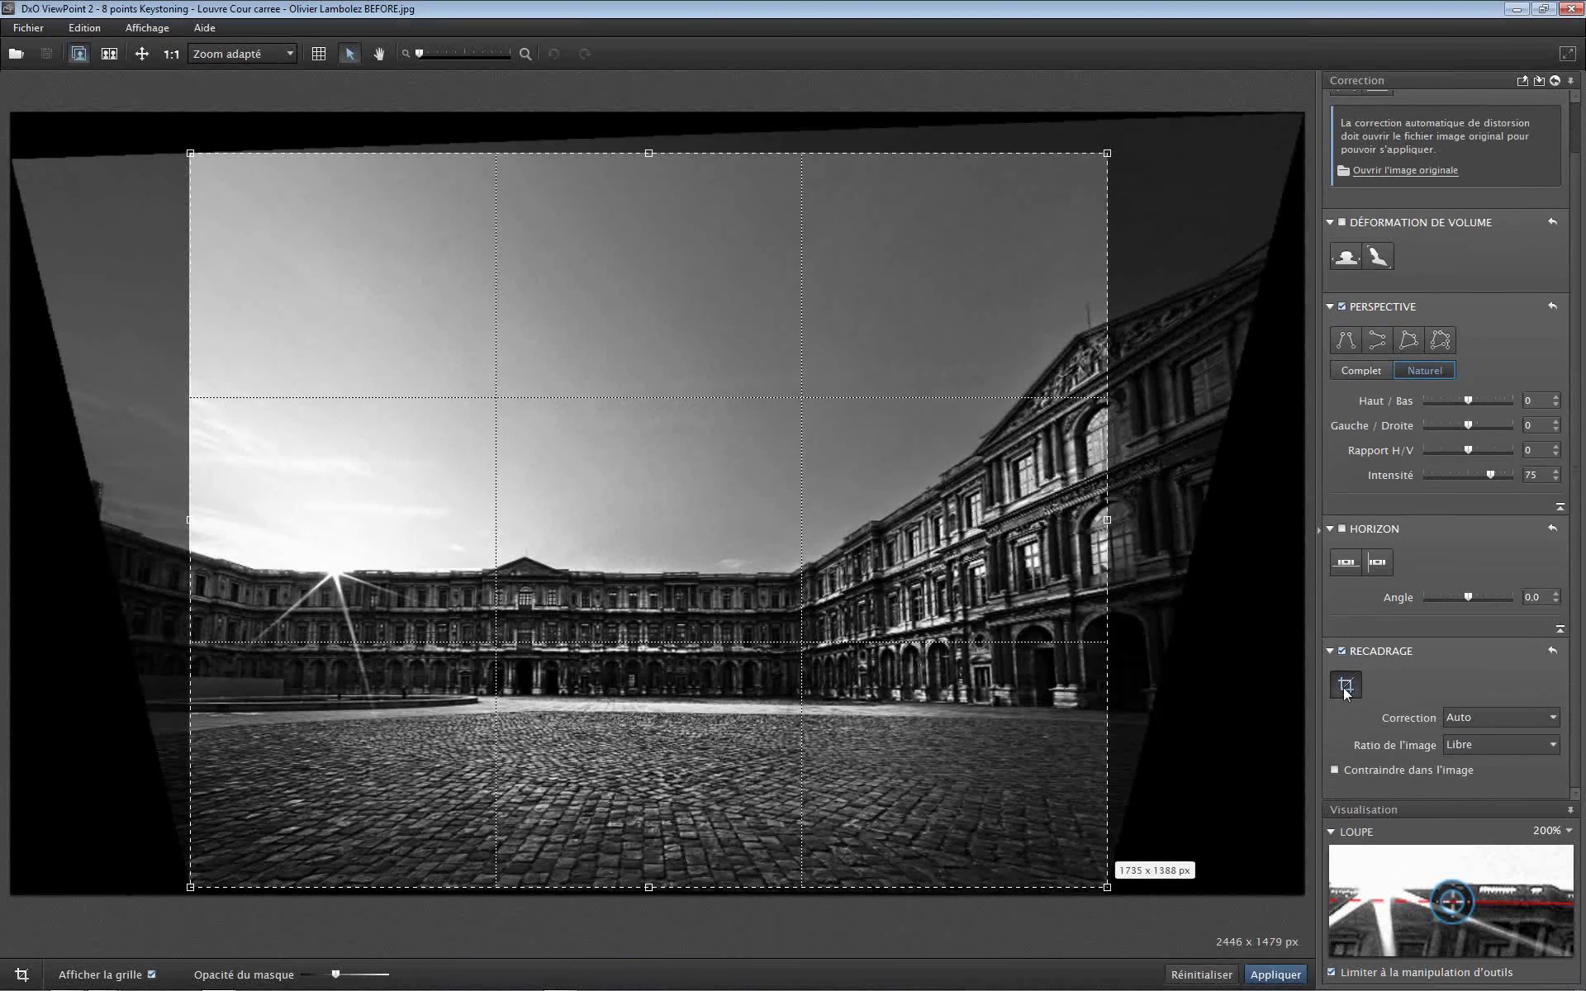
pyautogui.click(1335, 770)
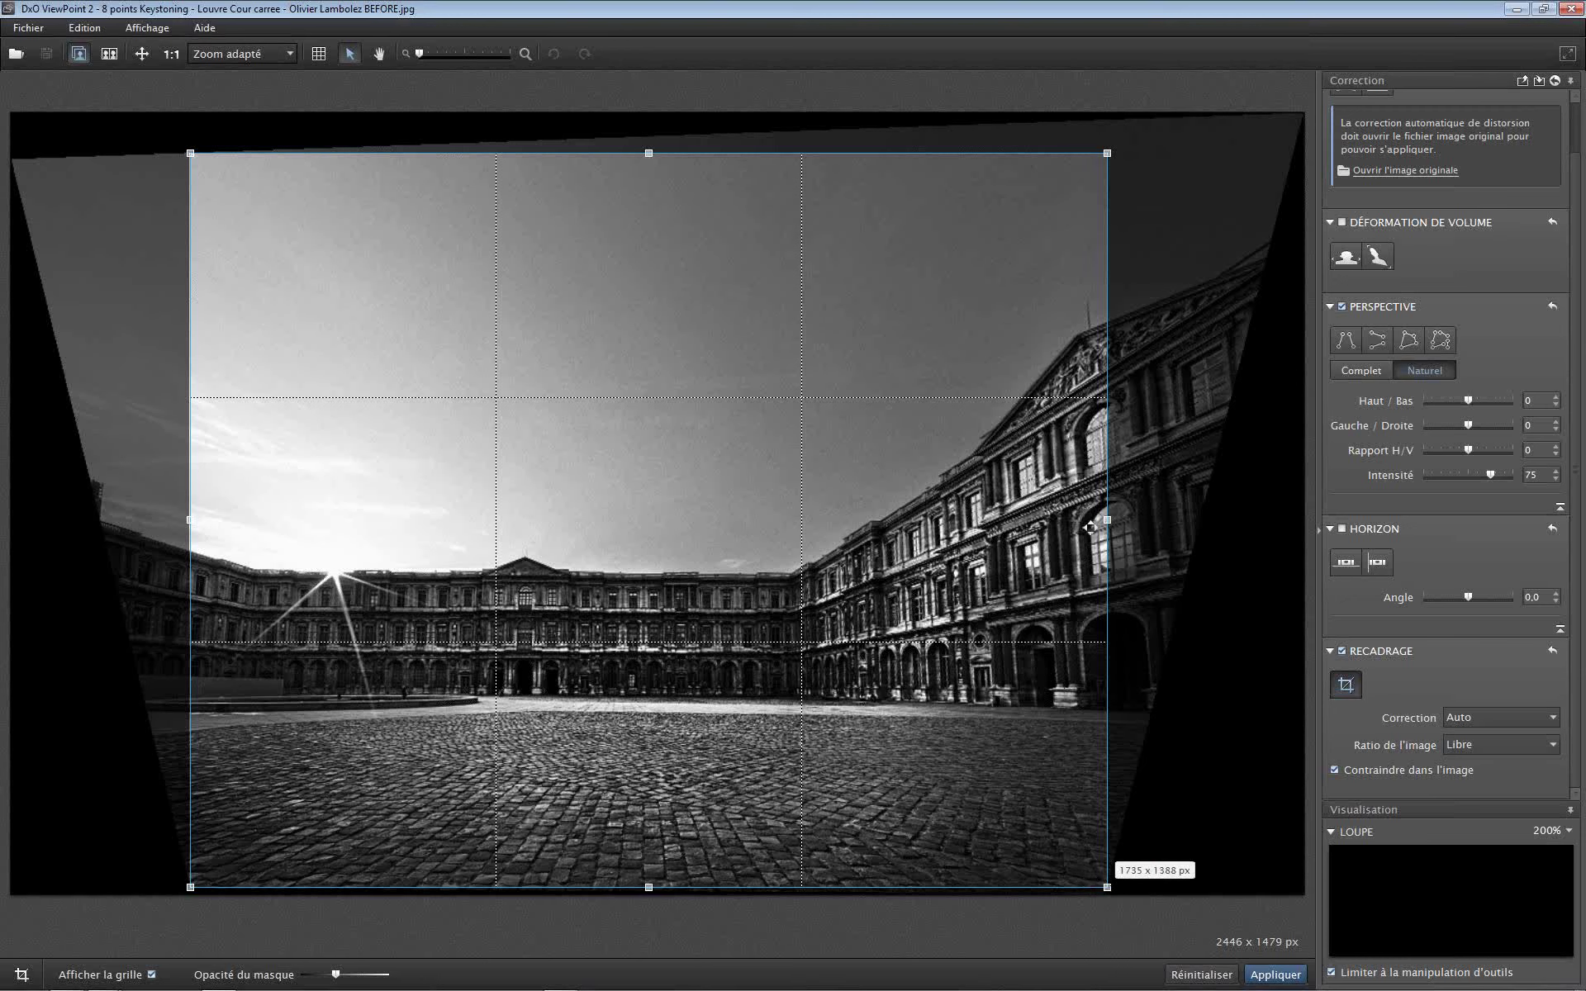
pyautogui.moveTo(1107, 520); pyautogui.dragTo(1181, 578)
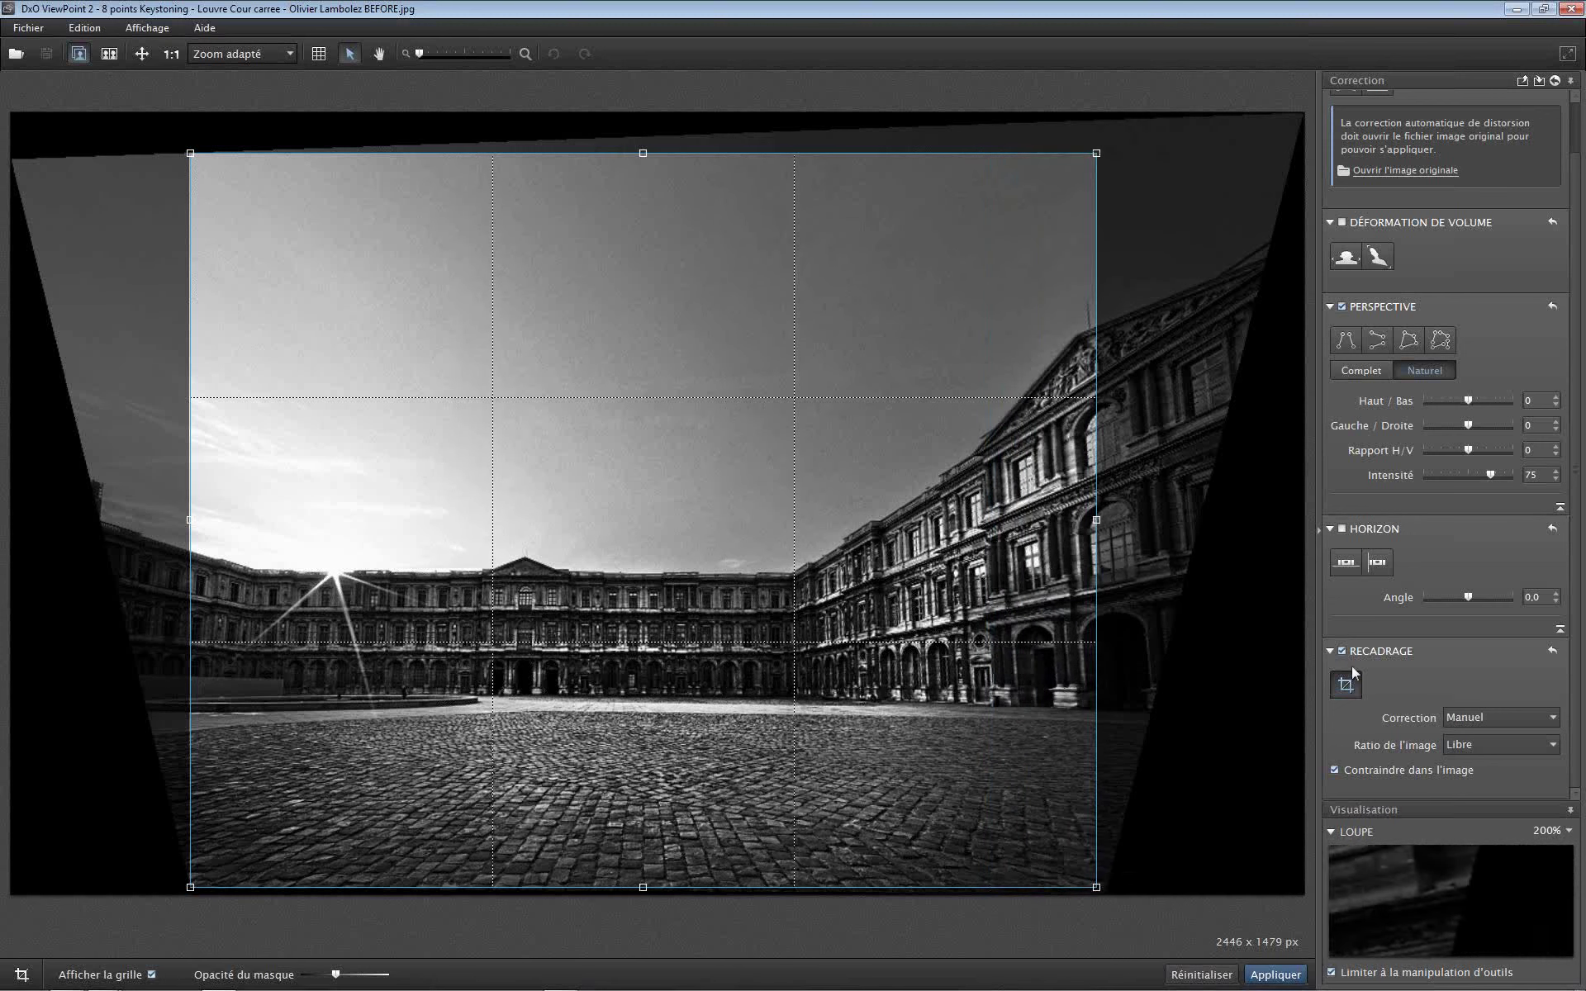
# Widen the crop frame to 1730 x 1388 px with the image constraint briefly off, and apply the crop
pyautogui.click(1336, 769)
pyautogui.moveTo(1115, 519)
pyautogui.mouseDown()
pyautogui.moveTo(1287, 511)
pyautogui.moveTo(1099, 518)
pyautogui.moveTo(1109, 533)
pyautogui.moveTo(1073, 521)
pyautogui.moveTo(1120, 522)
pyautogui.moveTo(1104, 522)
pyautogui.mouseUp()
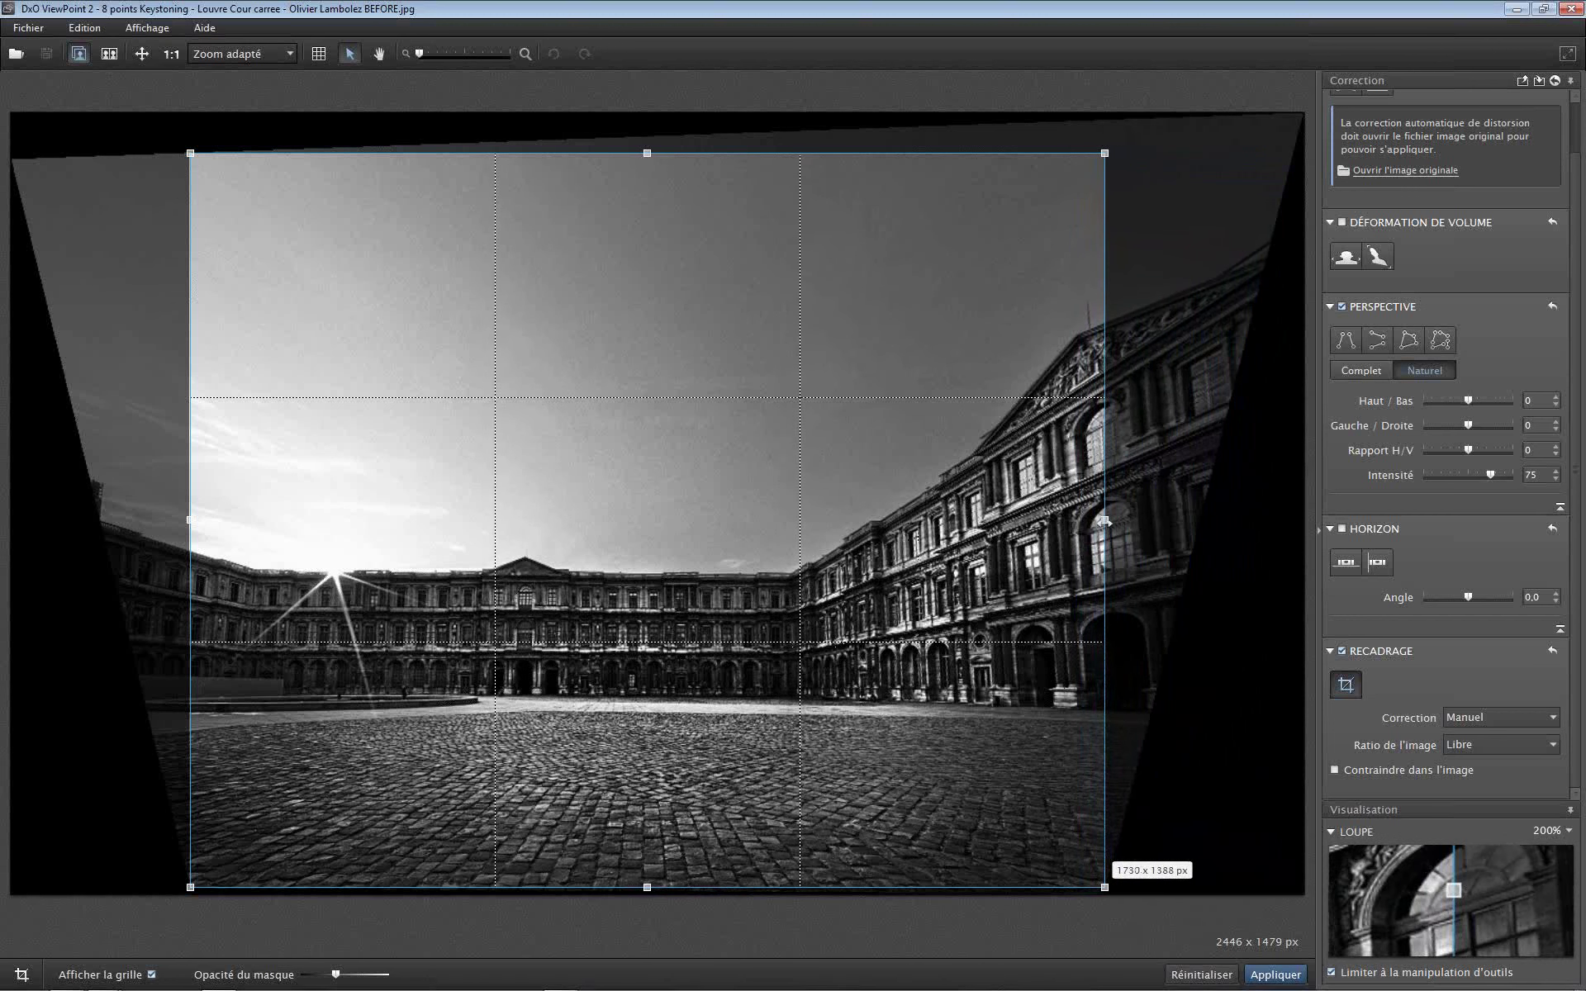
pyautogui.click(1333, 769)
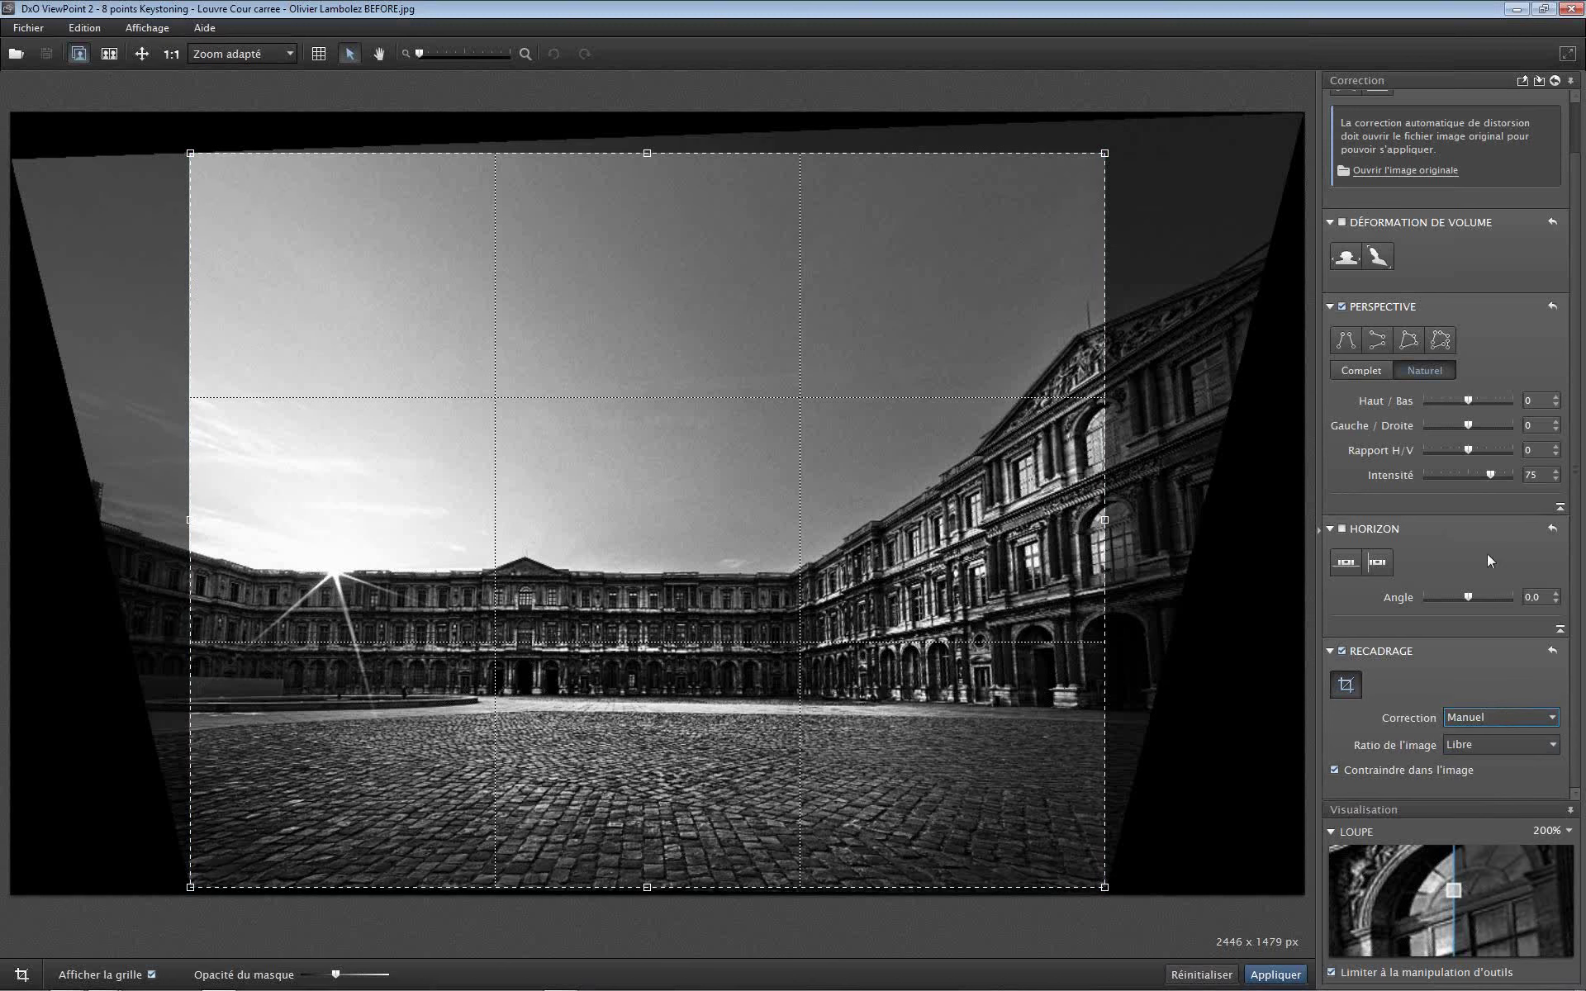
pyautogui.scroll(2, 1482, 551)
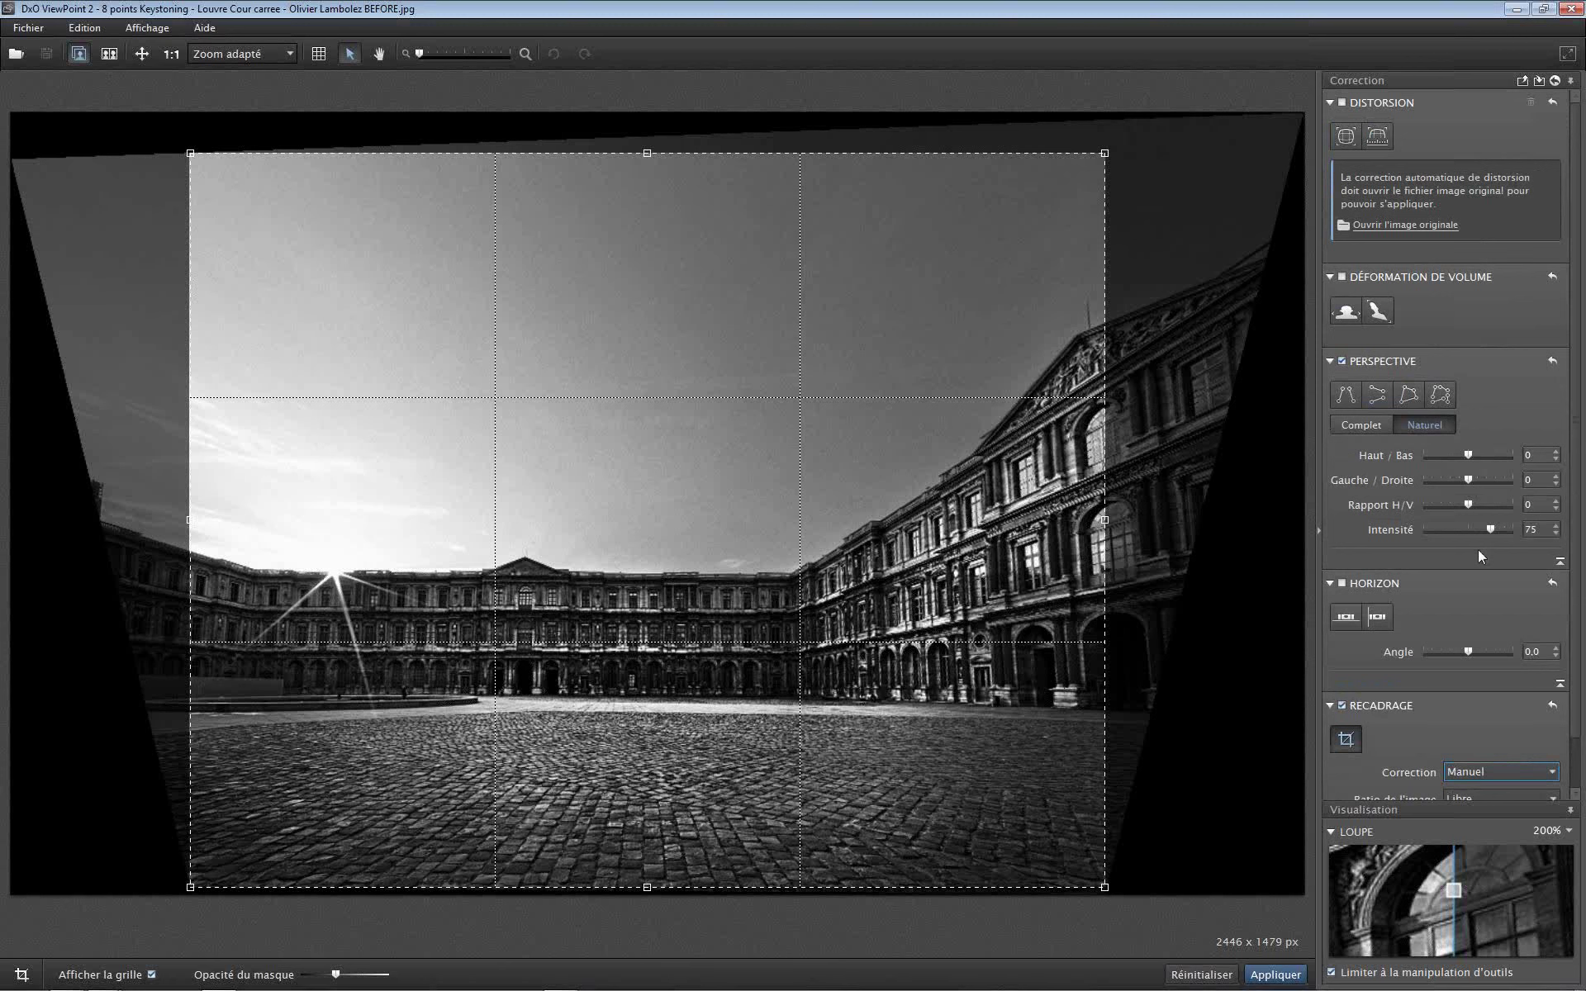
pyautogui.click(1275, 975)
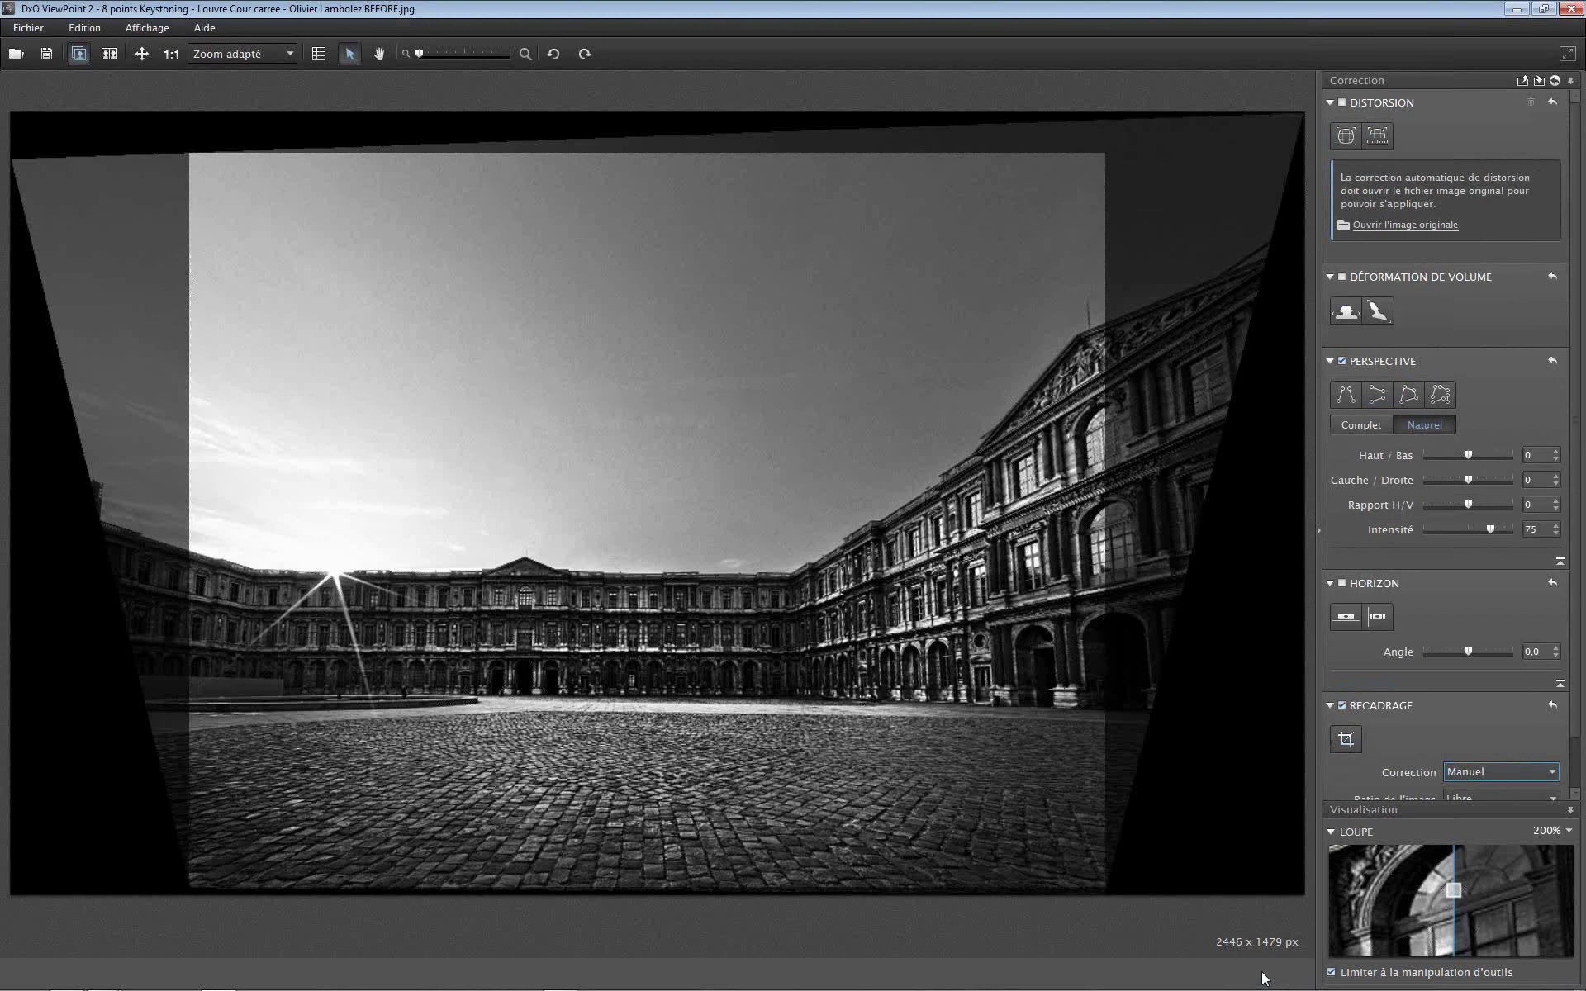